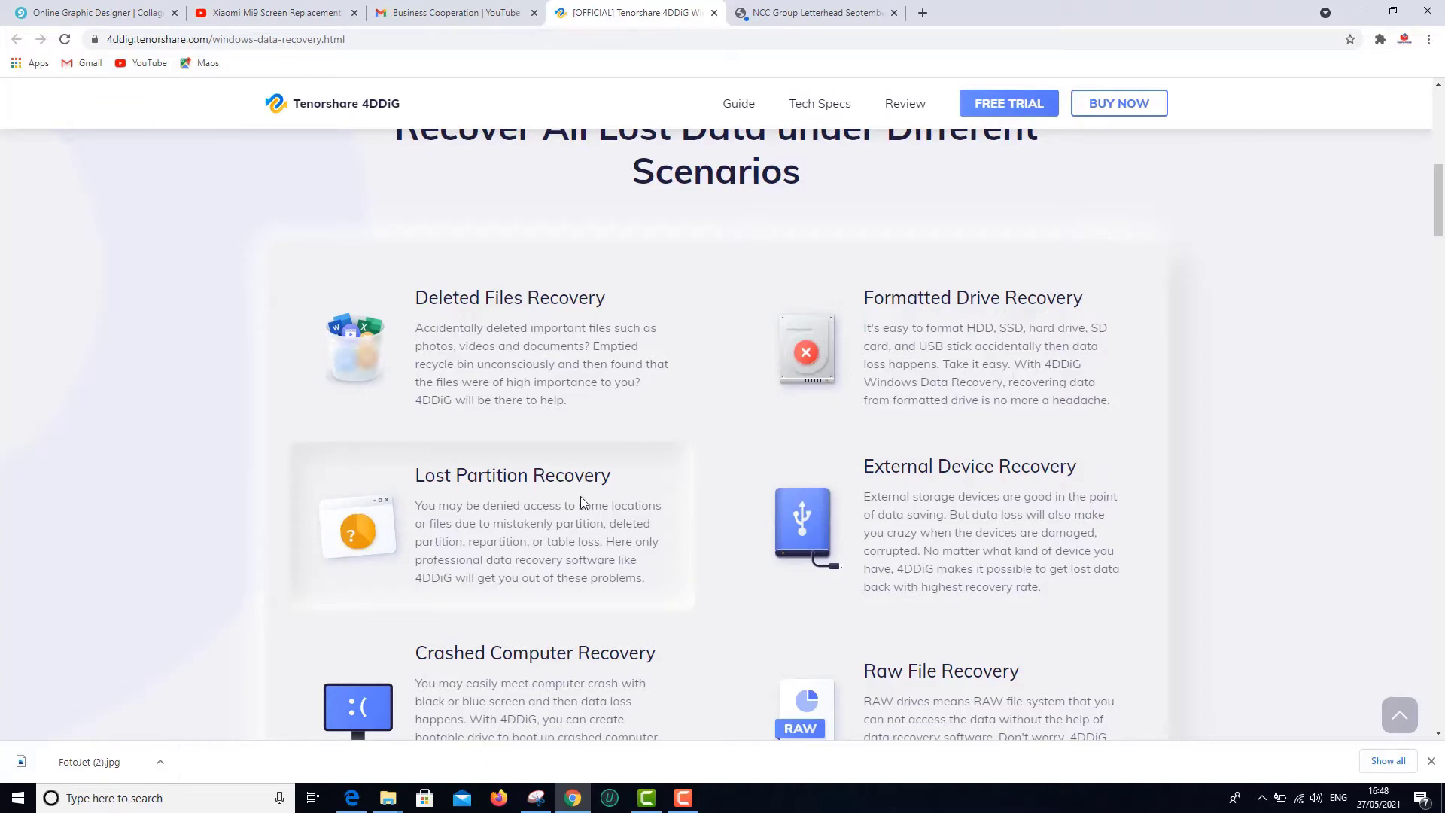
Download the Tenorshare 4DDiG Windows free trial and run the installer tenorshare-4ddig-for-windows.exe.
scroll(537, 519, down, 3)
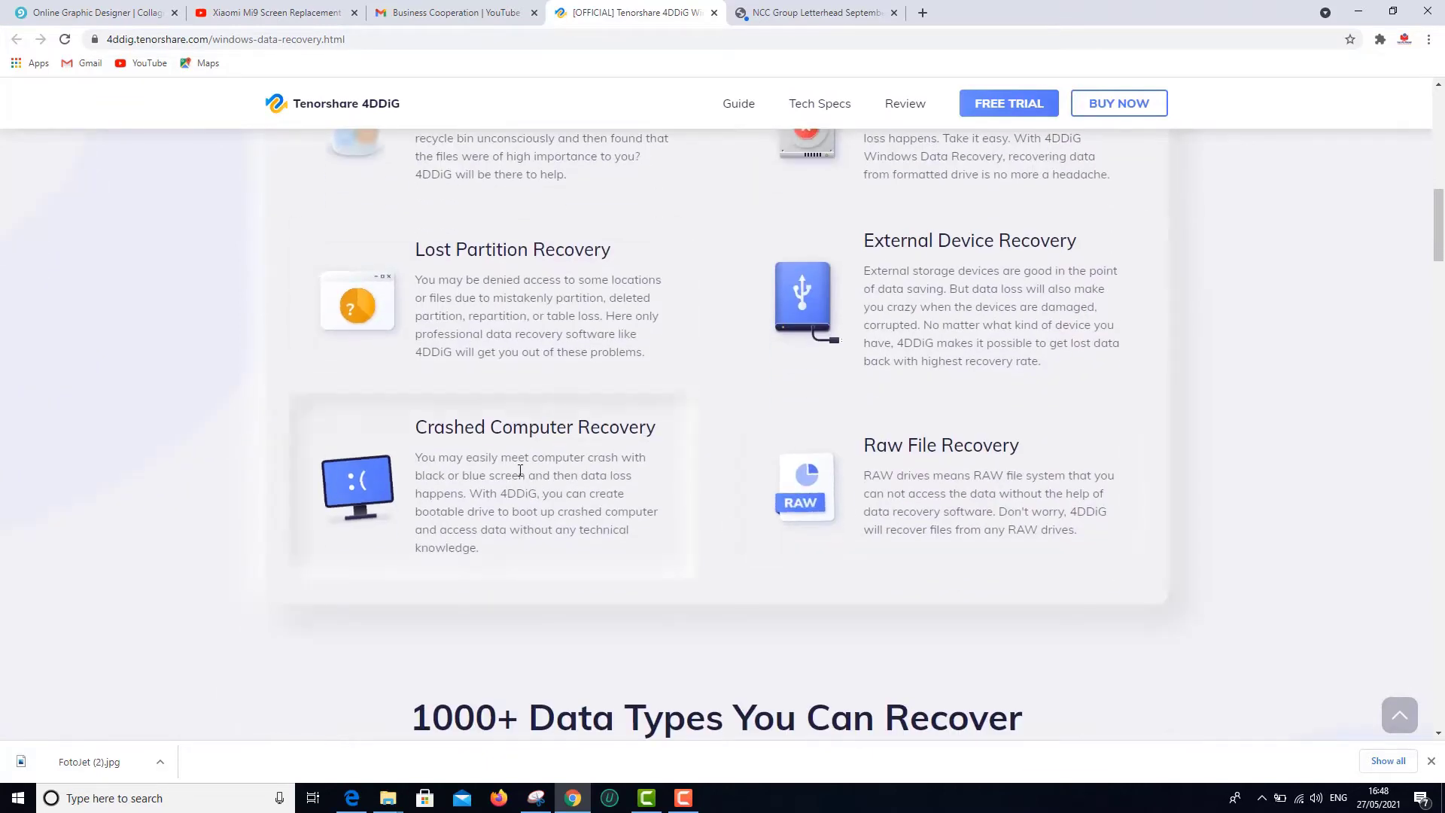
scroll(613, 464, up, 2)
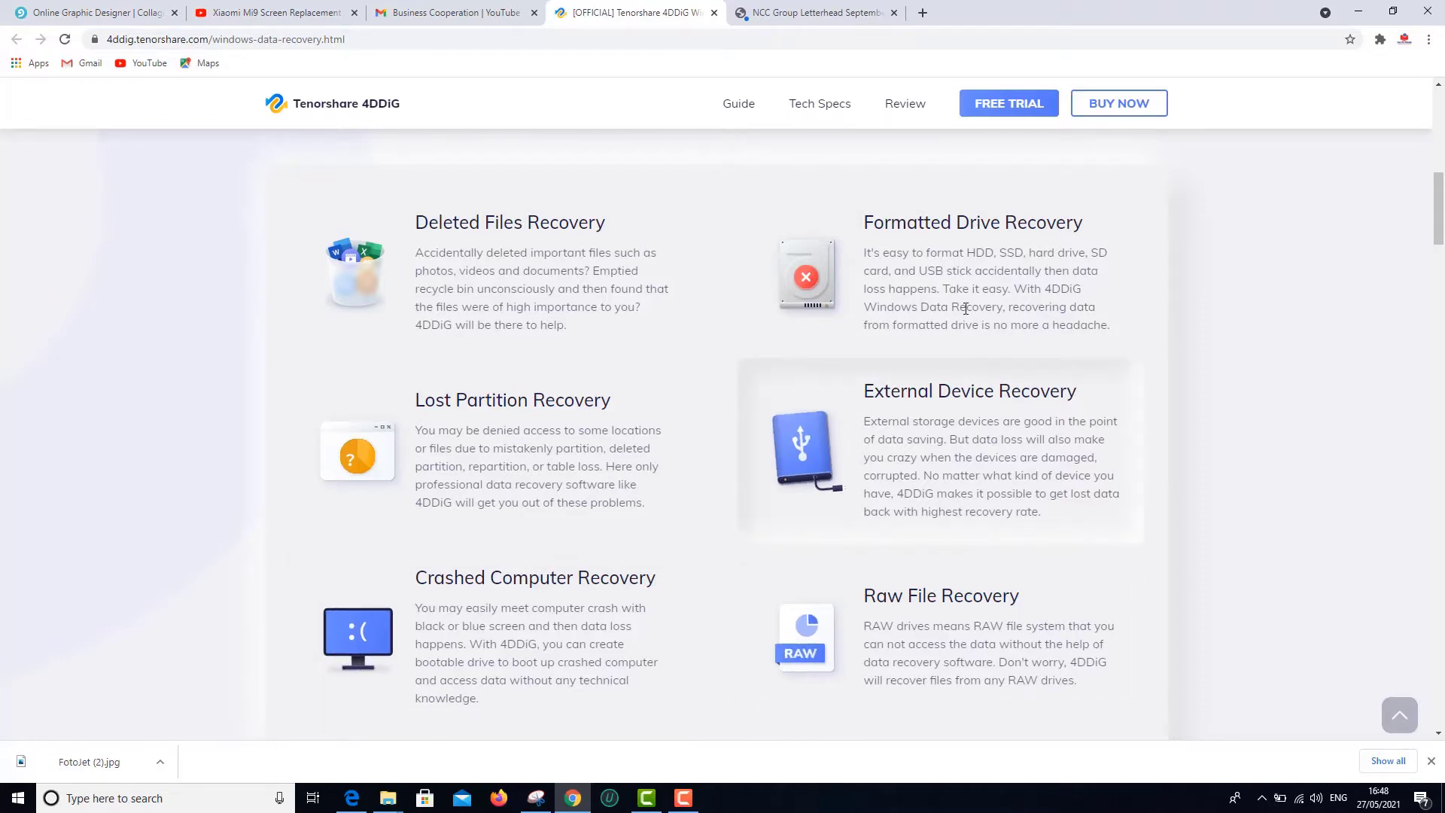
click(1014, 106)
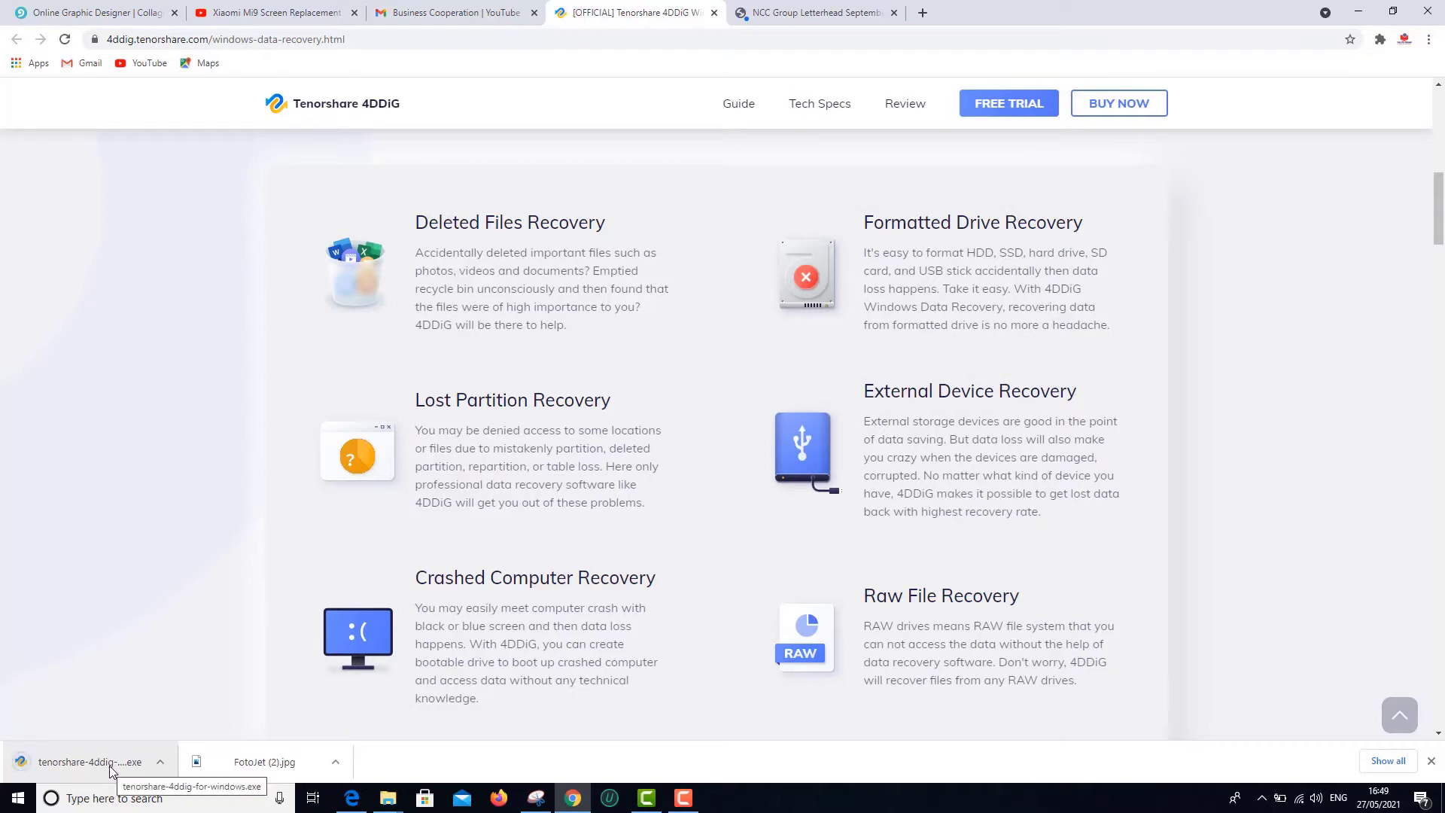
click(111, 770)
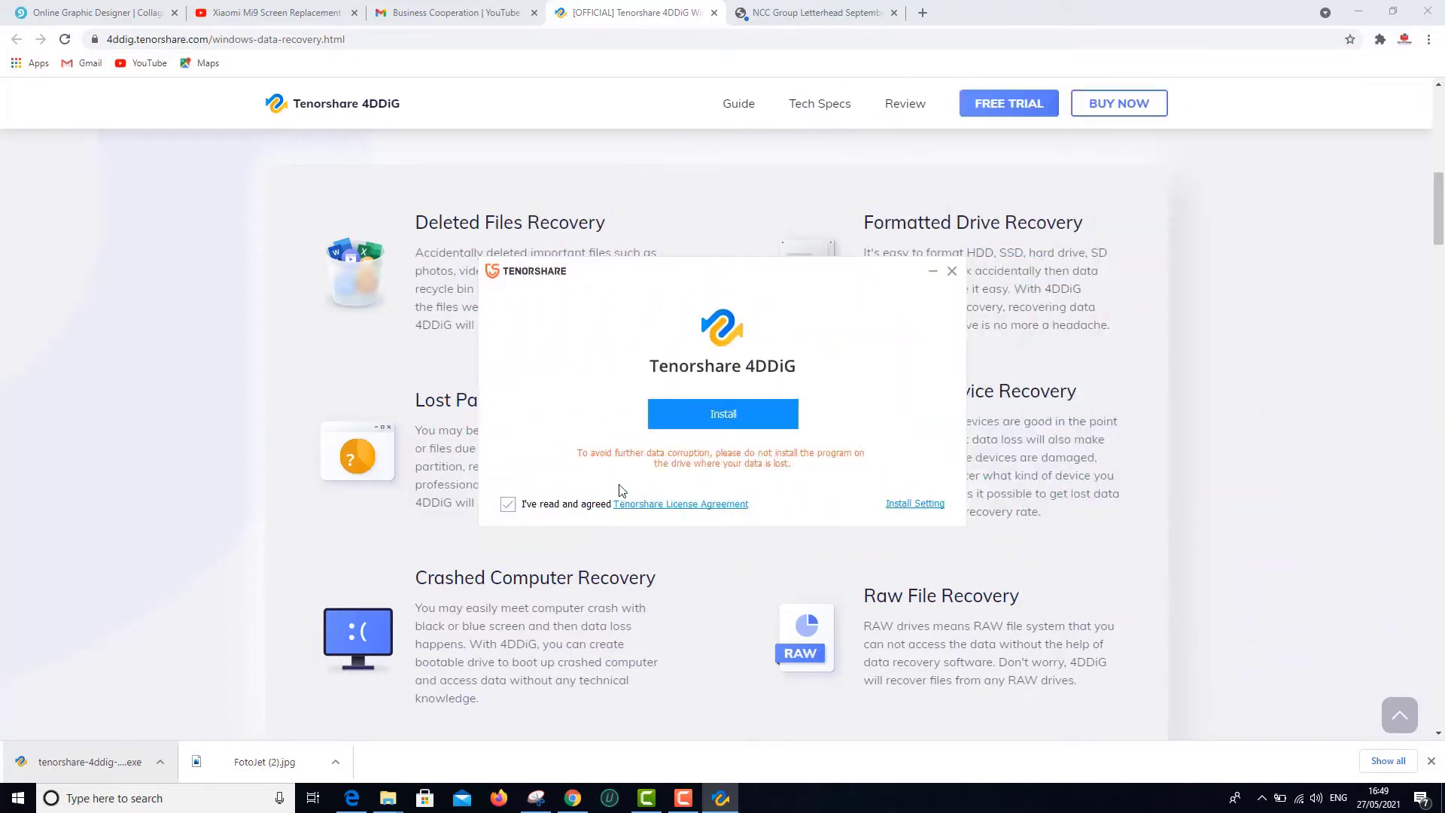
Install and start Tenorshare 4DDiG, and open its registration window.
click(700, 423)
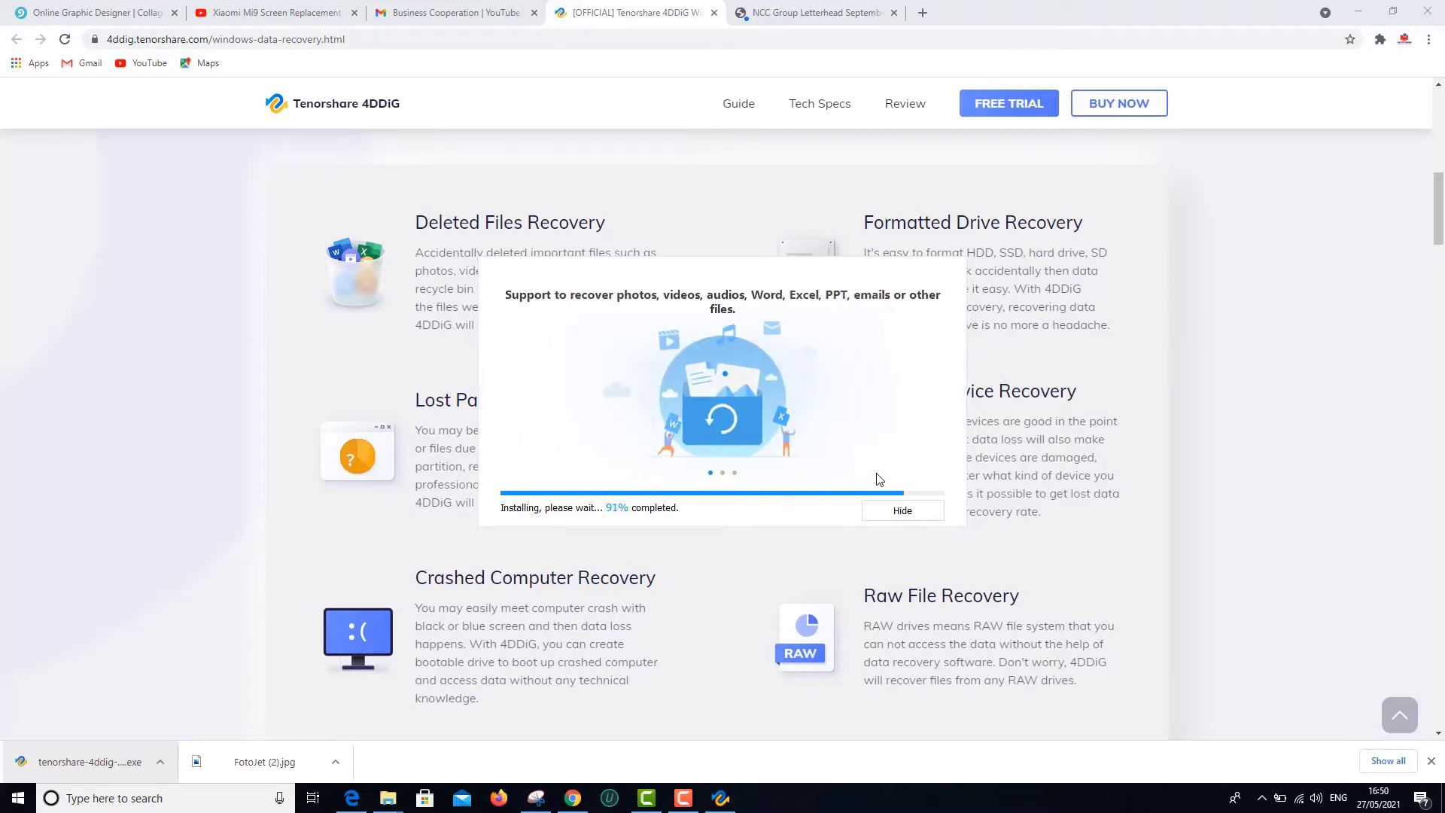
click(734, 415)
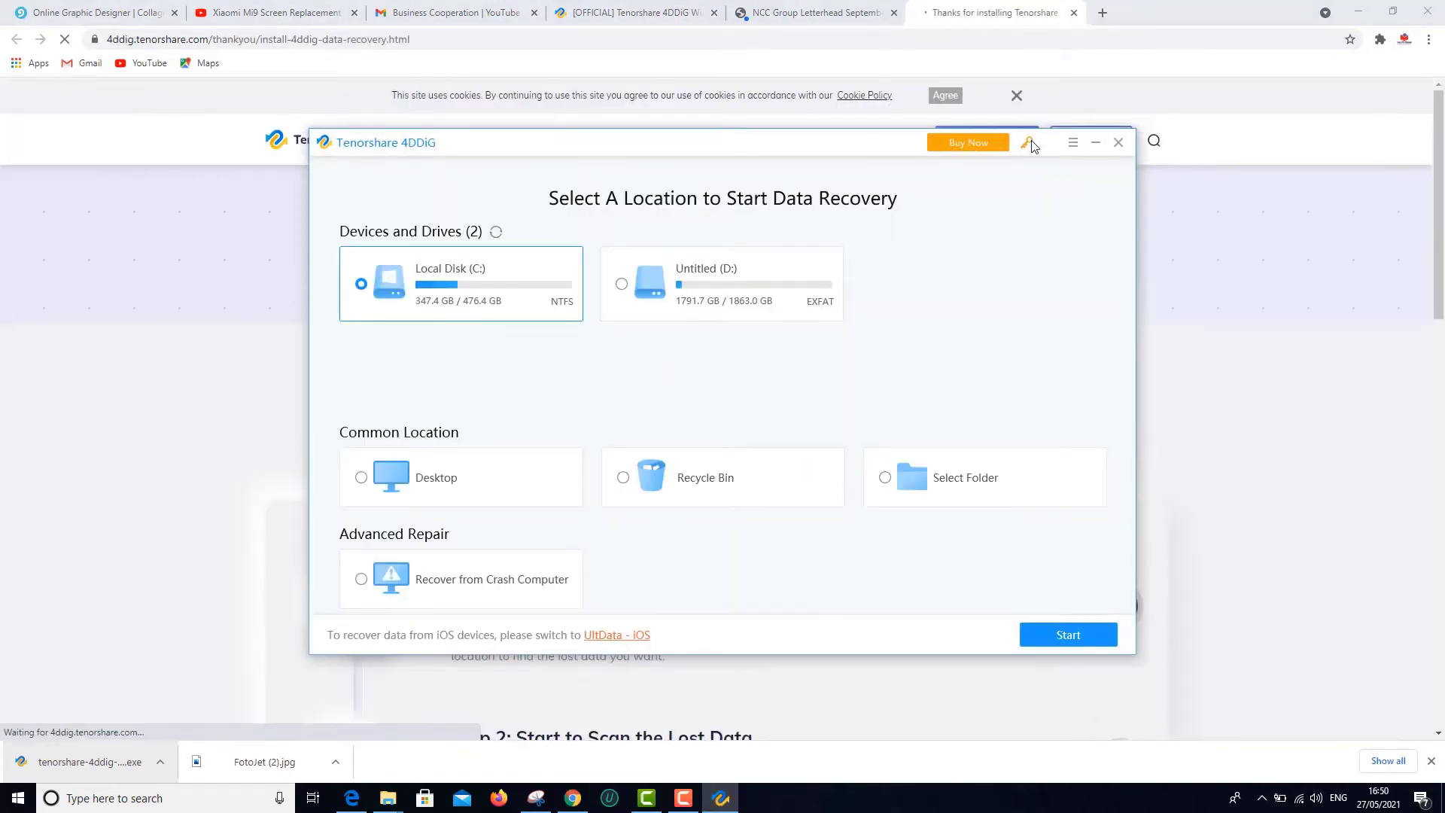
click(1028, 143)
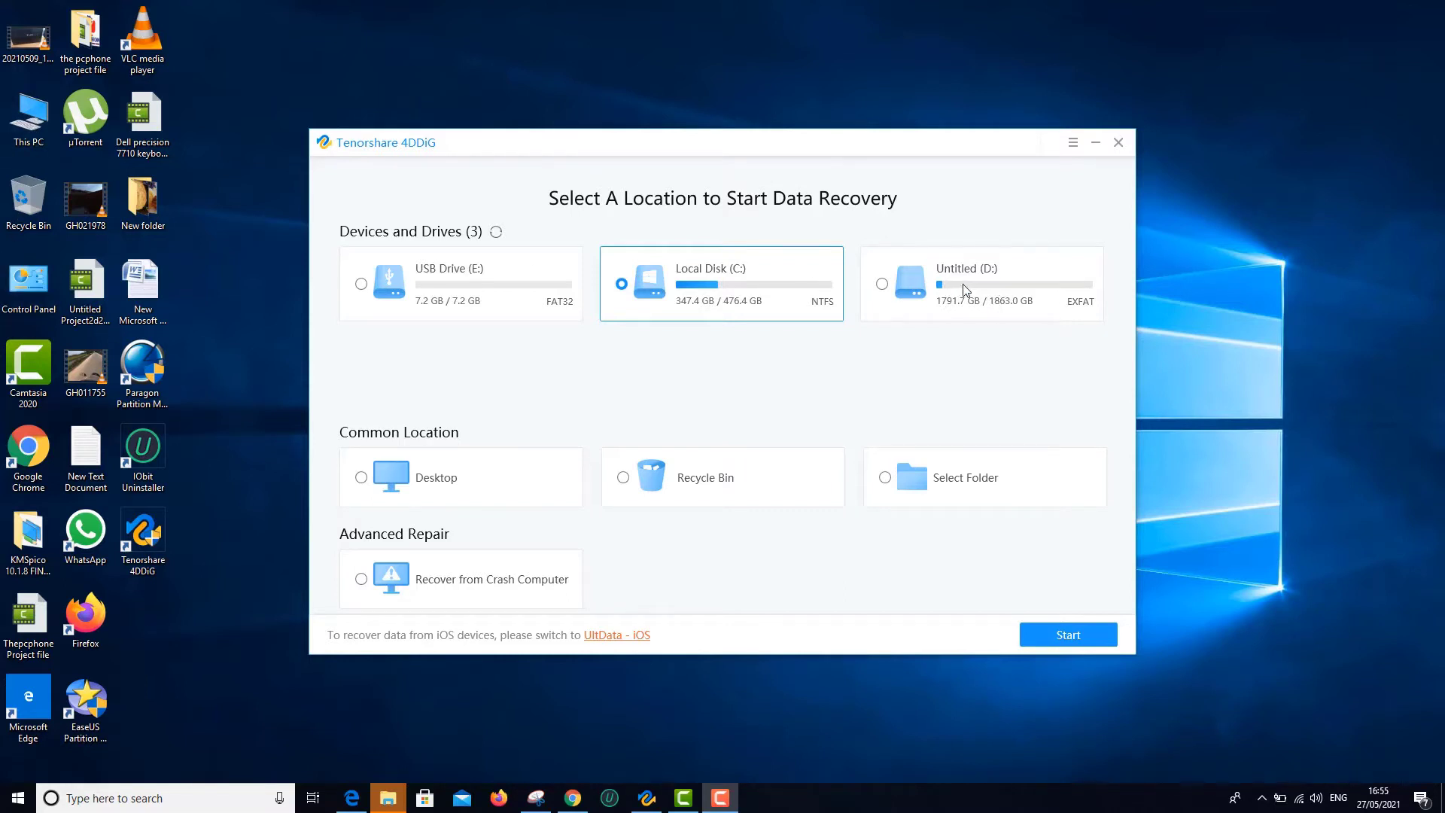
Open USB Drive (E:) from This PC to check its contents.
double_click(21, 135)
click(1015, 331)
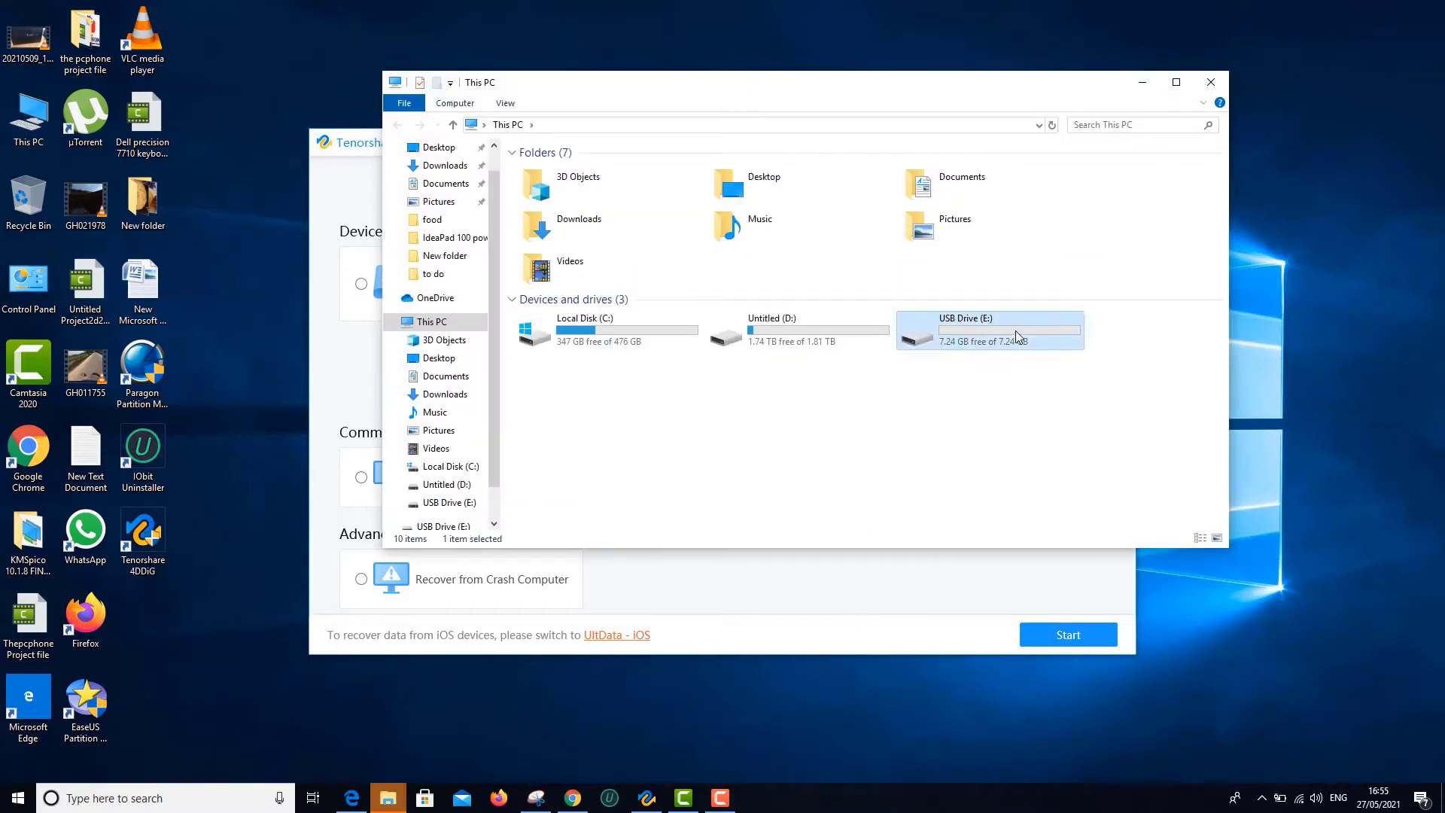
double_click(1015, 331)
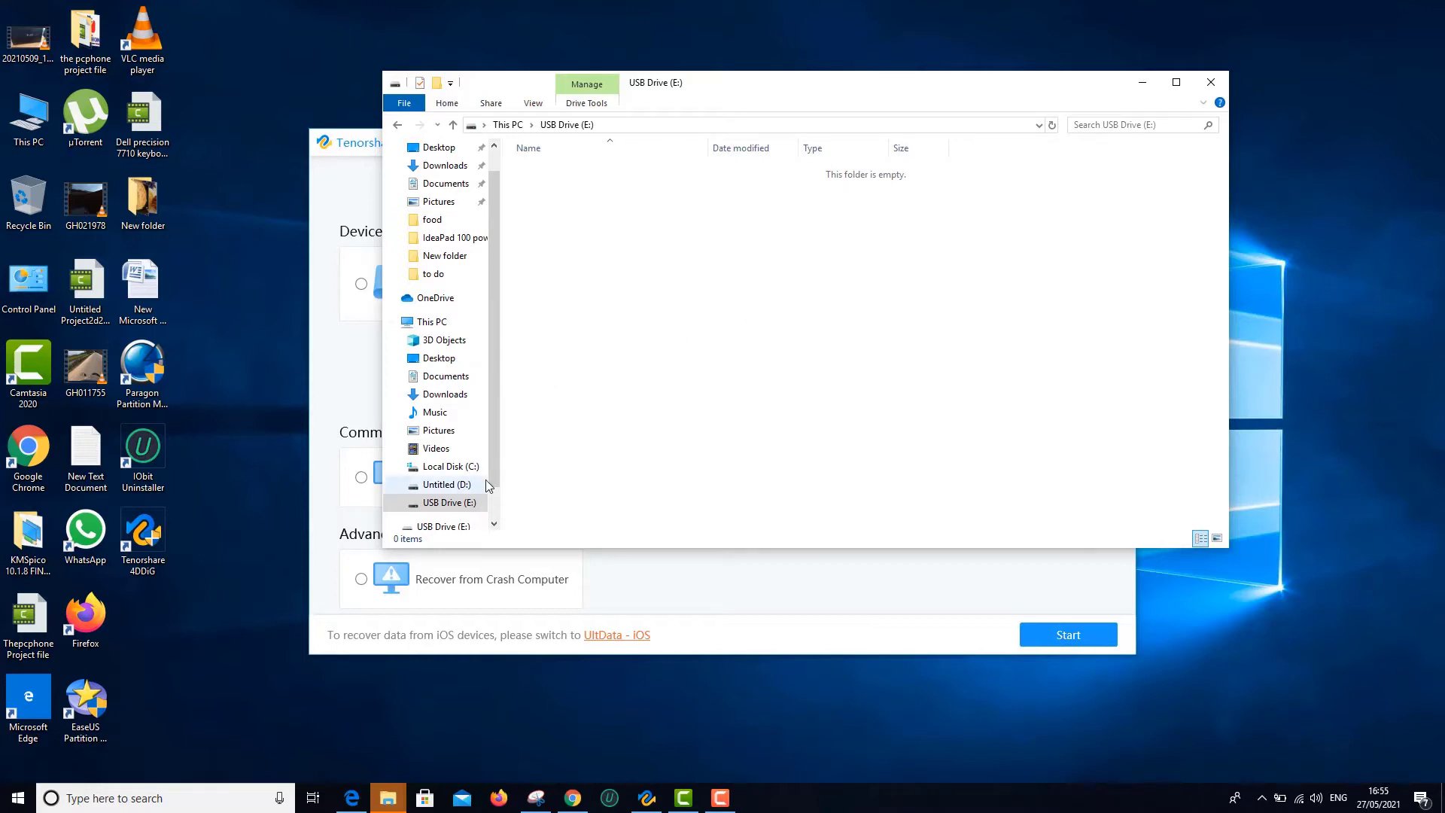
Review the format options of USB Drive (E:) without formatting it, and return to the drive's contents.
click(454, 125)
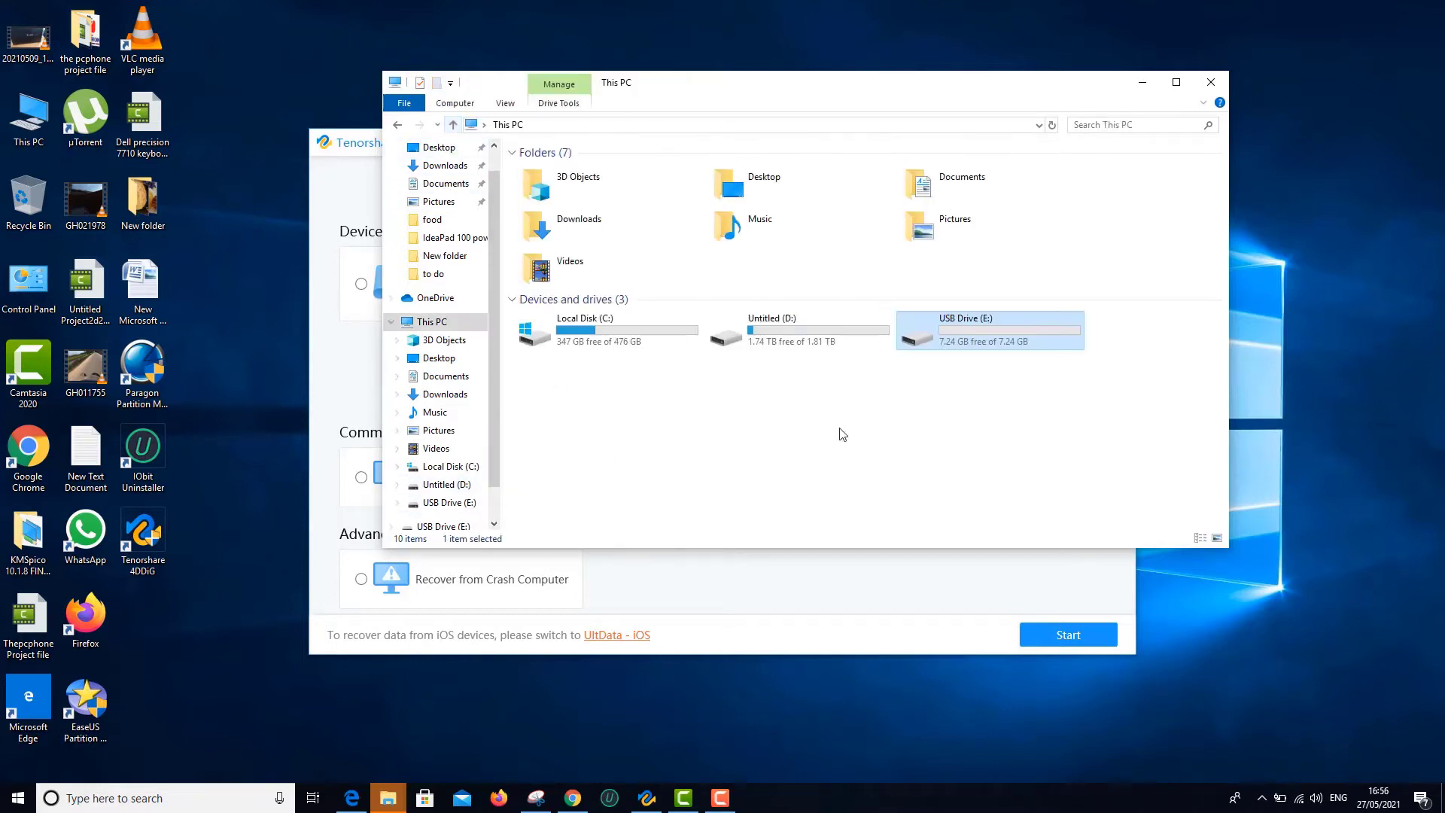
right_click(993, 325)
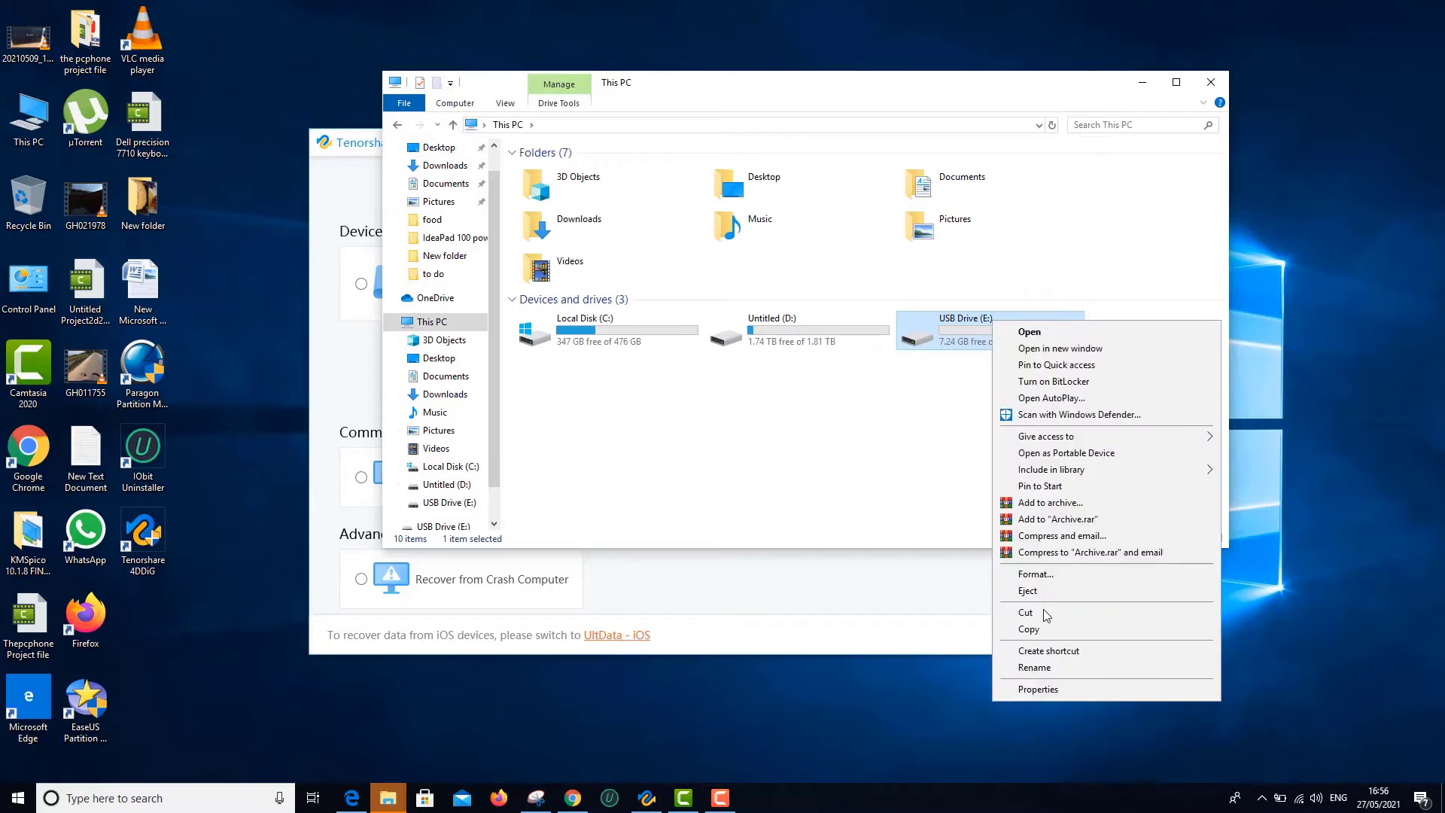
click(1053, 576)
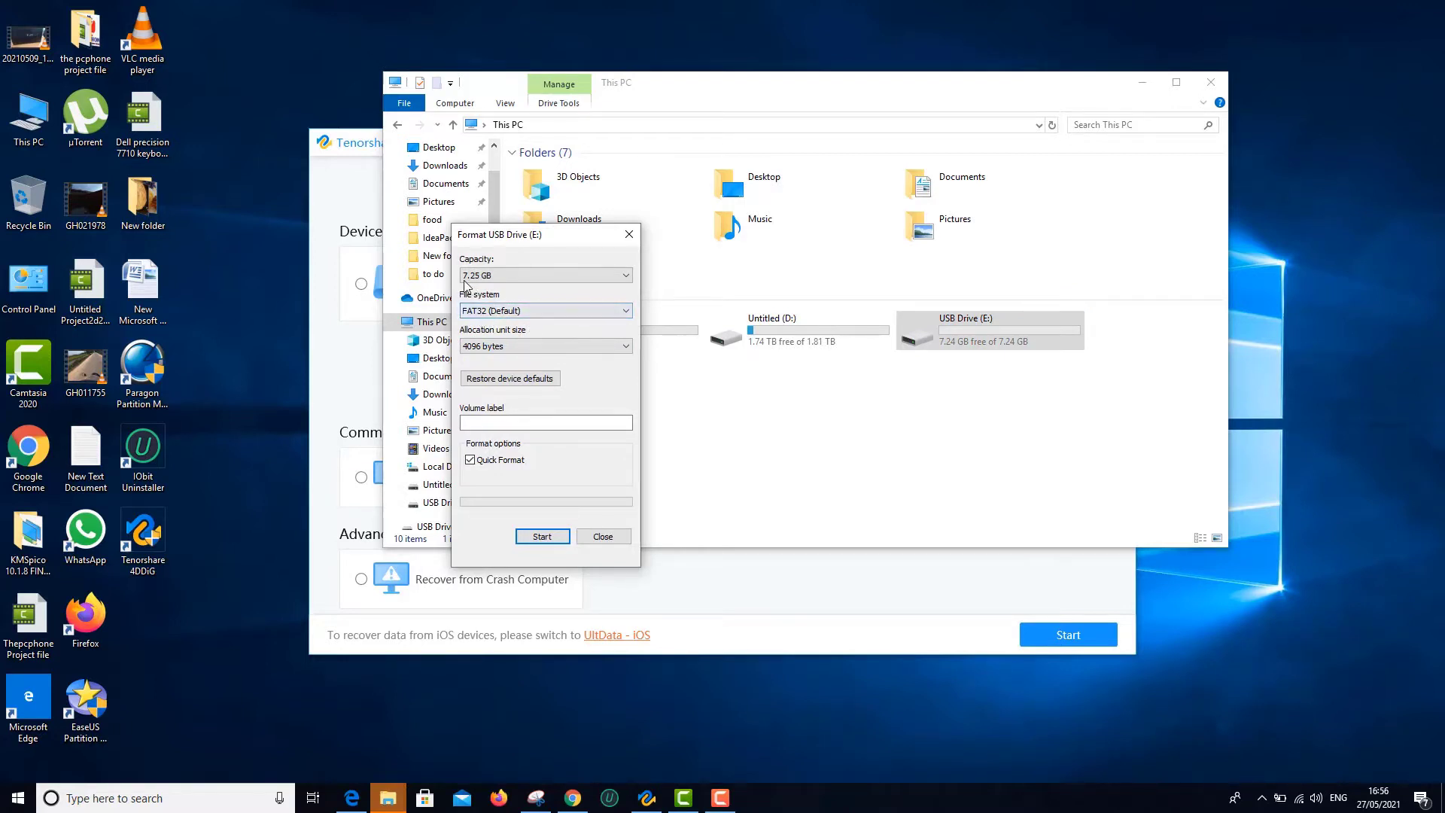
click(603, 536)
double_click(1022, 340)
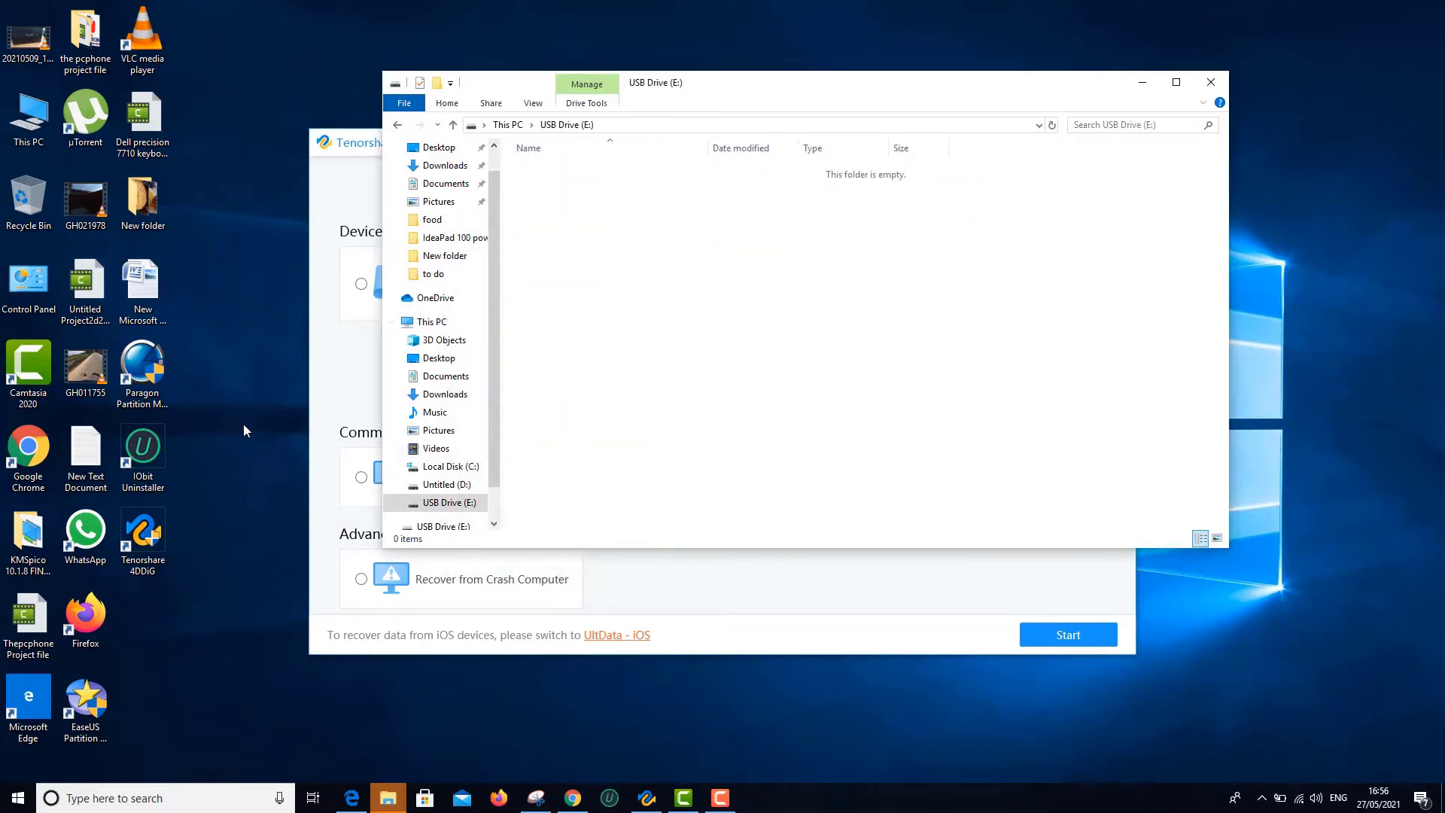
Open New Microsoft Office Word Document from the desktop and enter the text "testing".
double_click(151, 293)
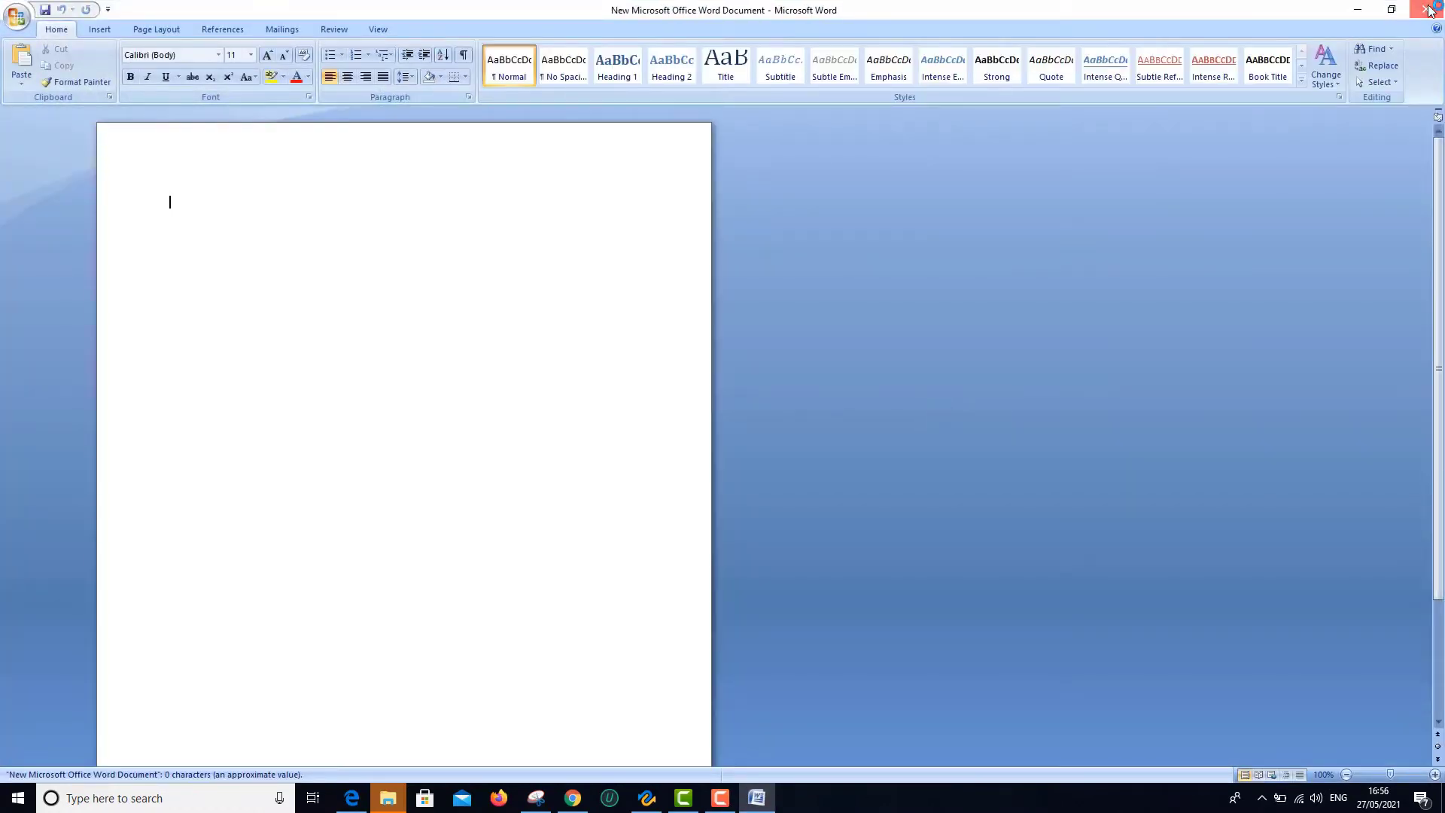
click(1429, 10)
double_click(143, 297)
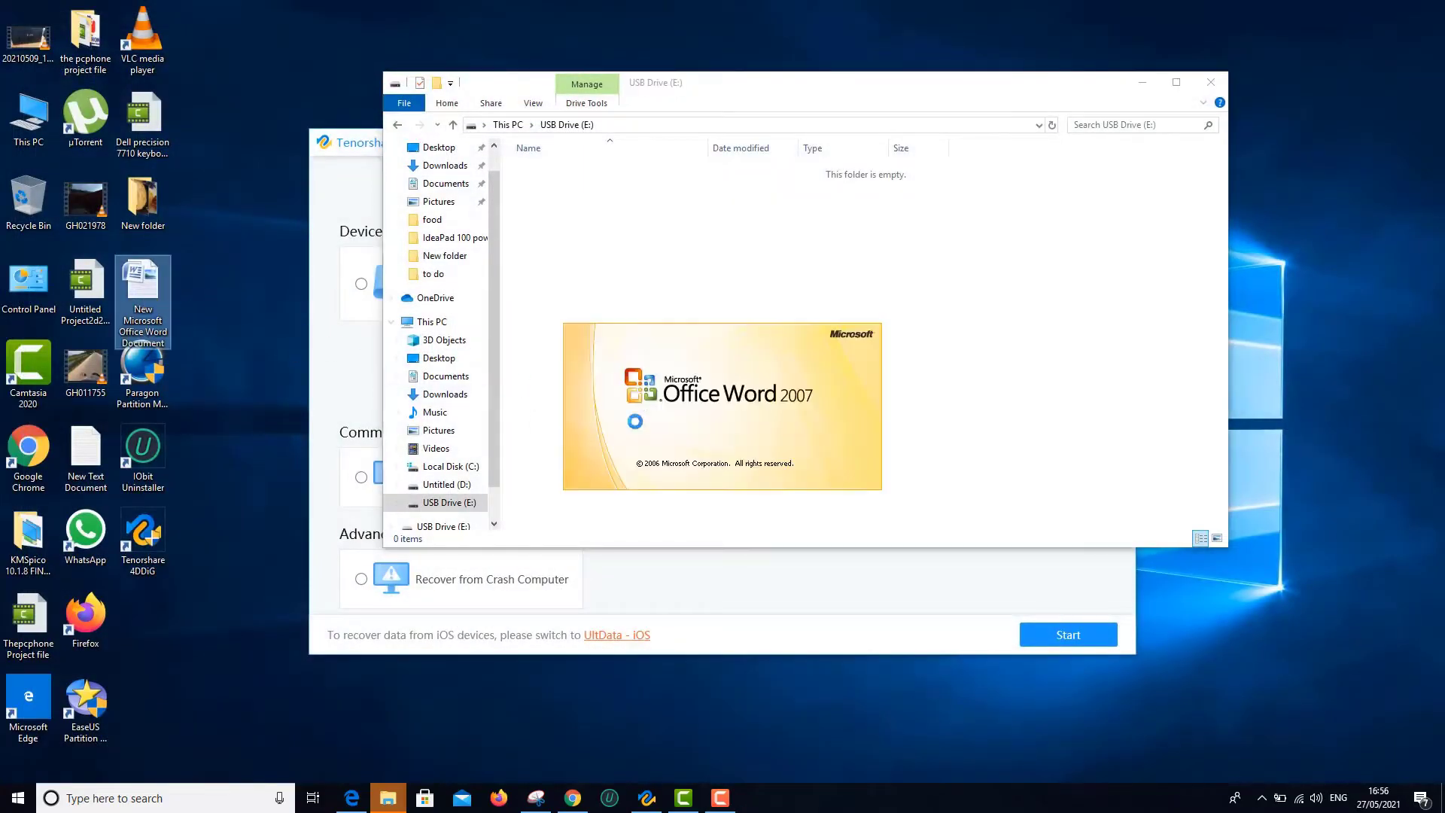
text(testing)
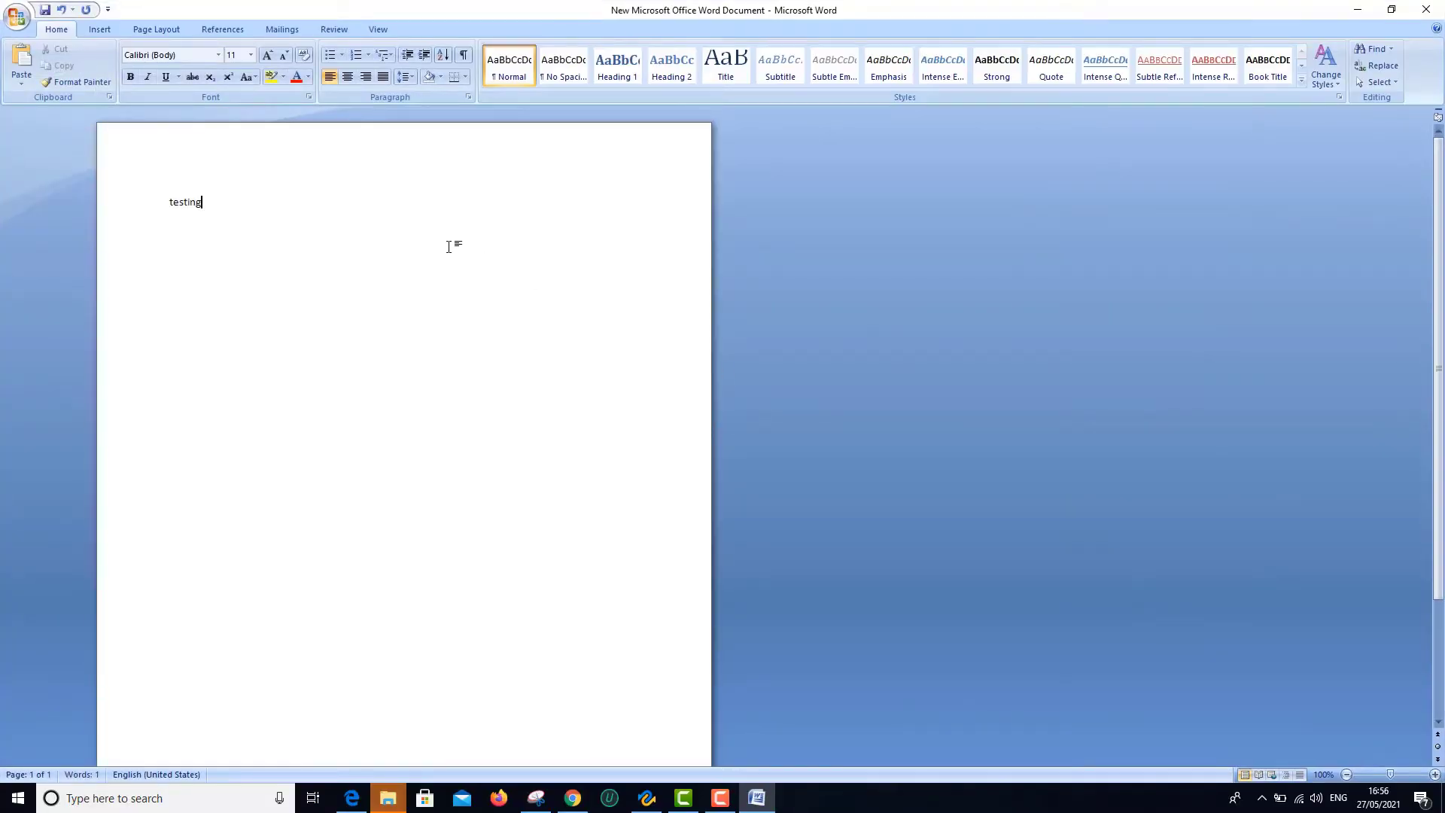
click(100, 28)
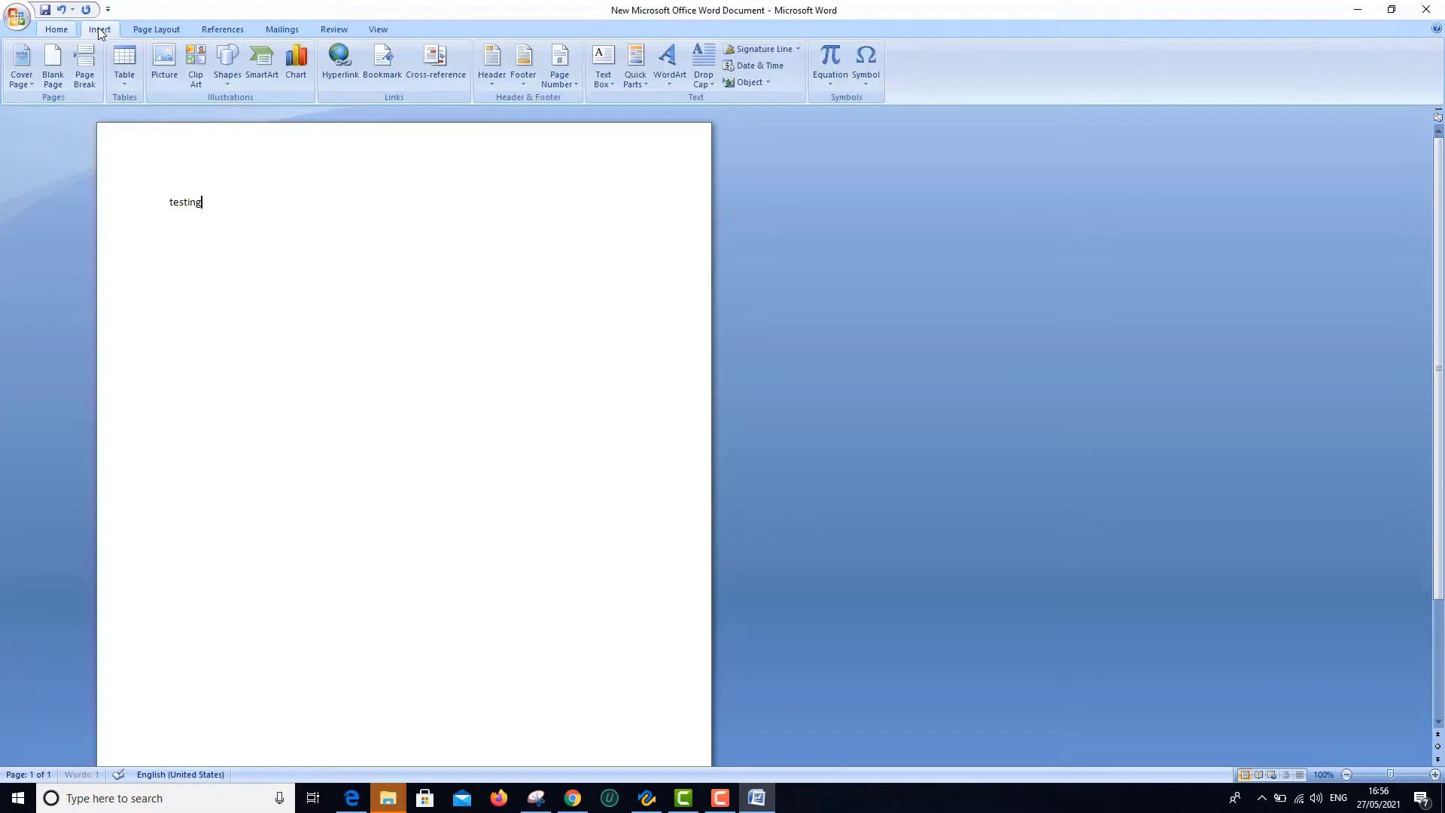
click(167, 77)
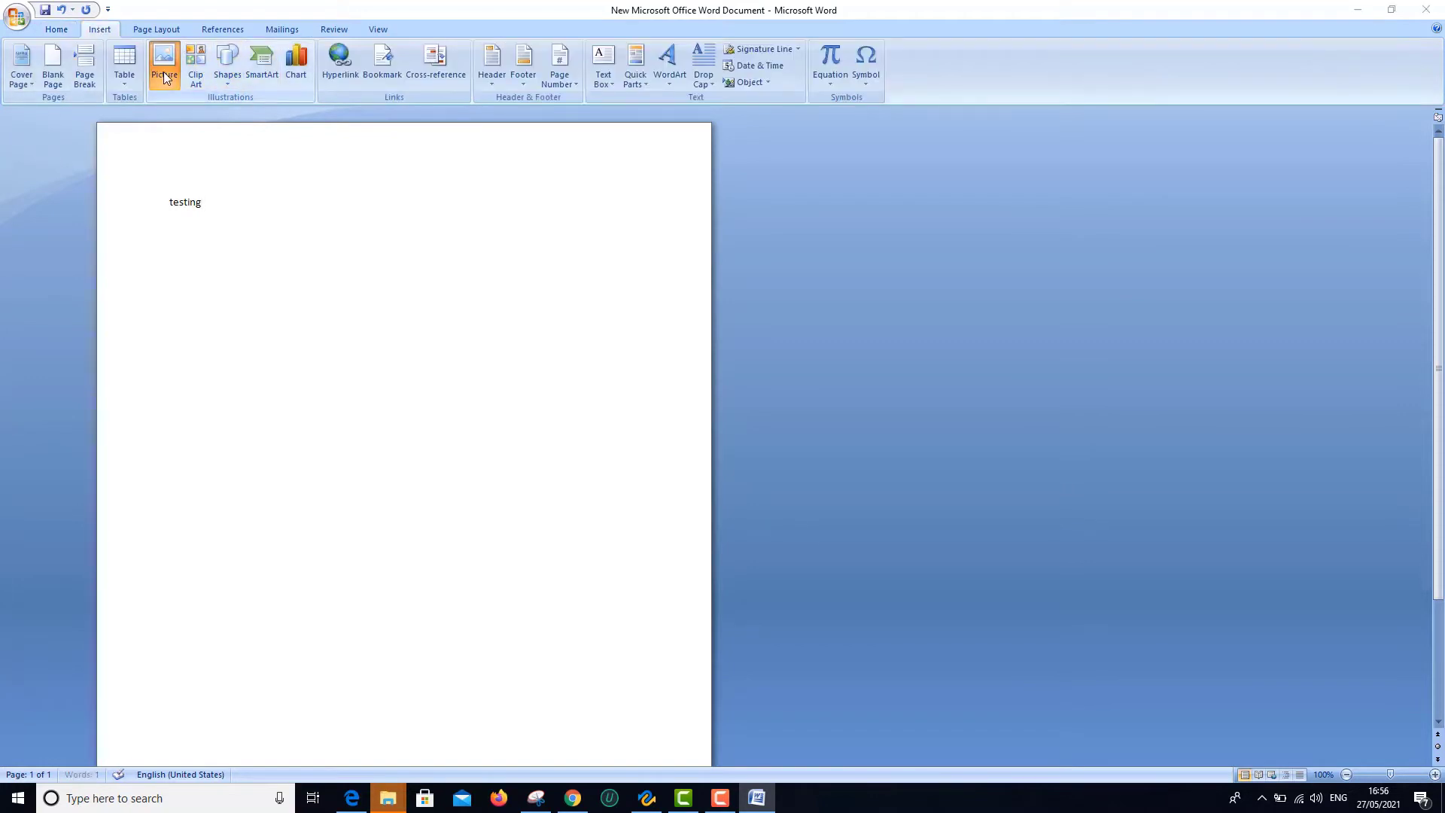
click(468, 129)
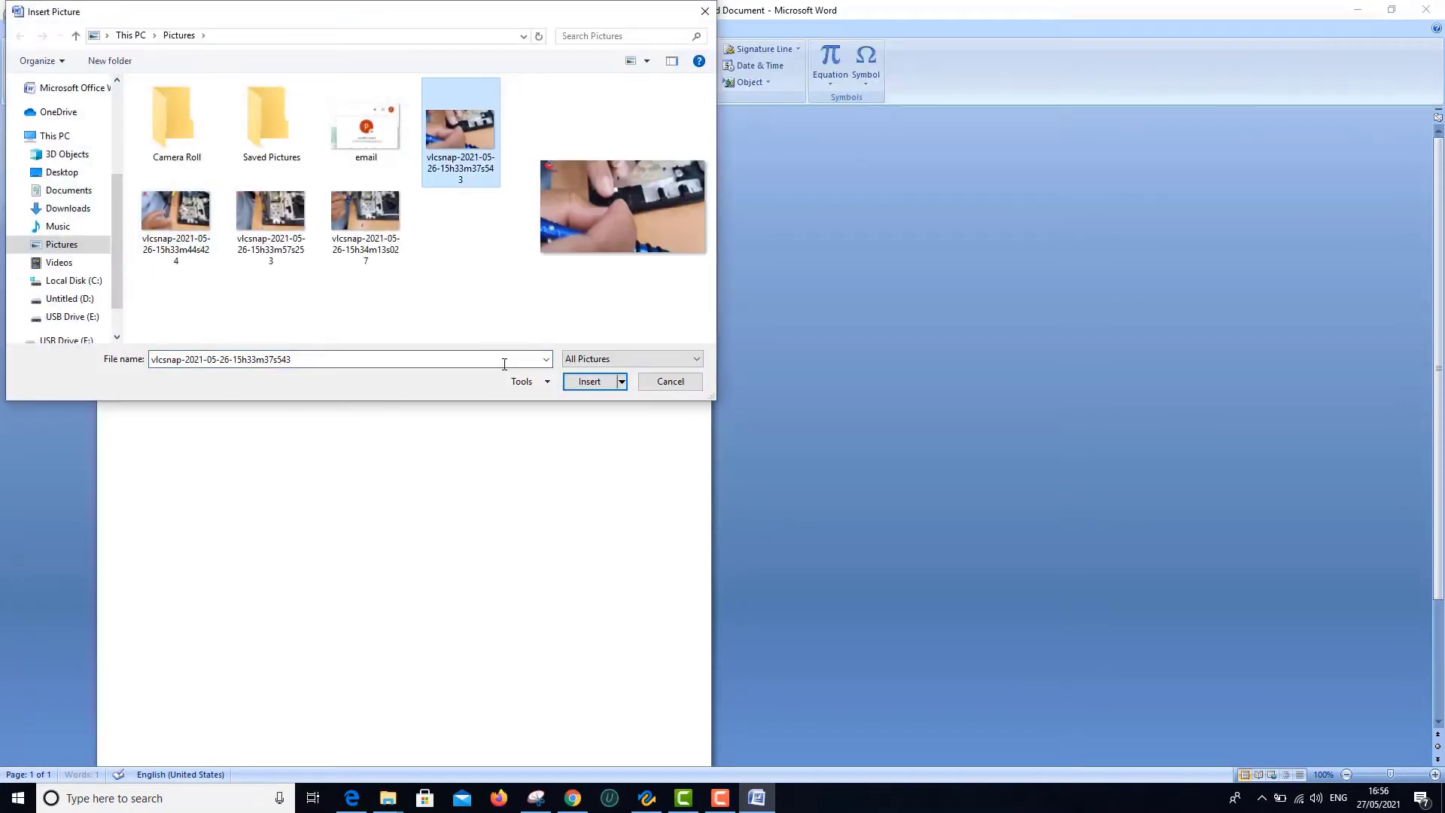
click(590, 381)
Close the Word document and save its changes.
drag(539, 329, 1438, 6)
click(1437, 4)
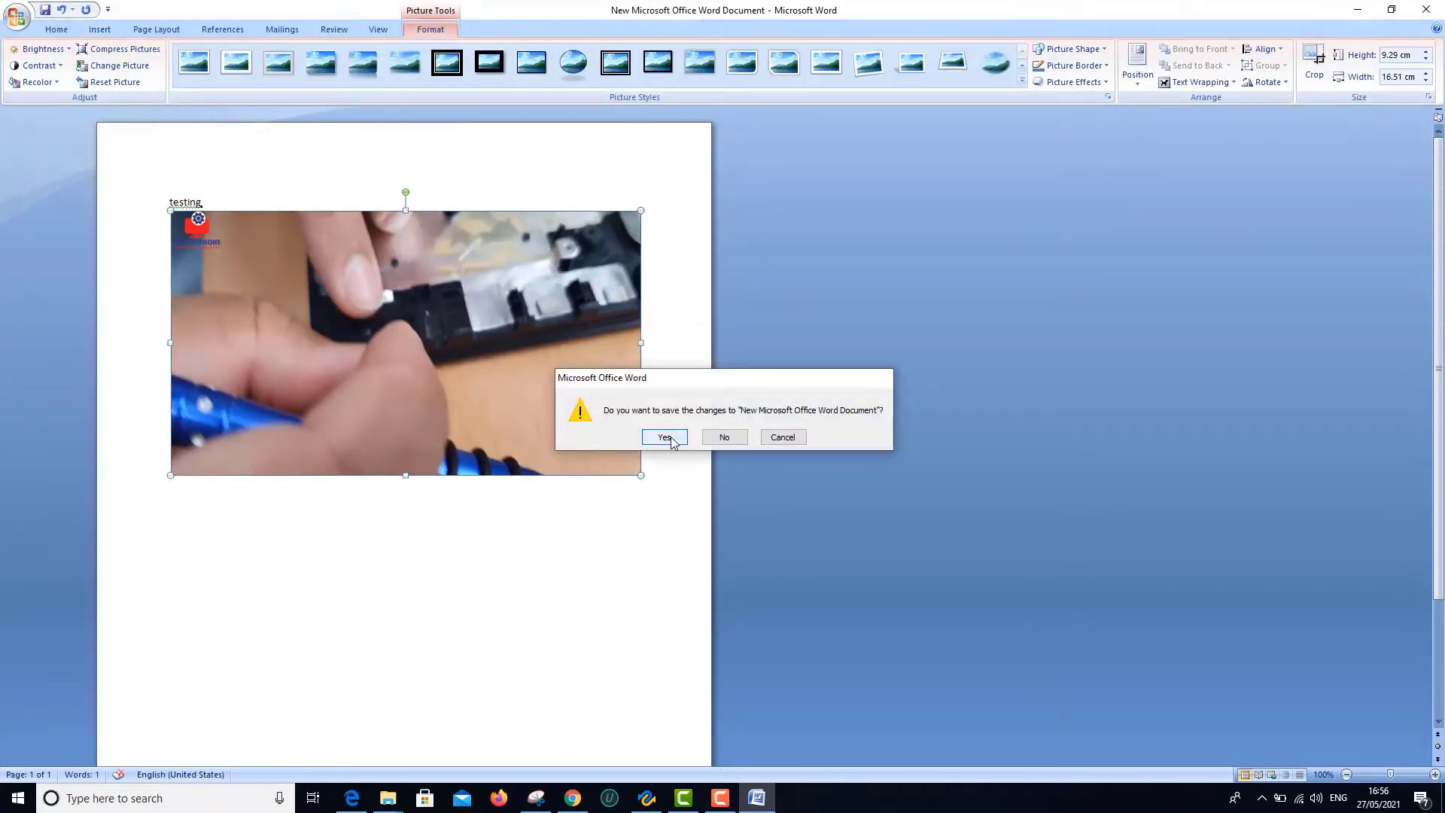
click(671, 437)
Copy New Microsoft Office Word Document and New Text Document from the desktop to USB Drive (E:).
drag(147, 297, 762, 285)
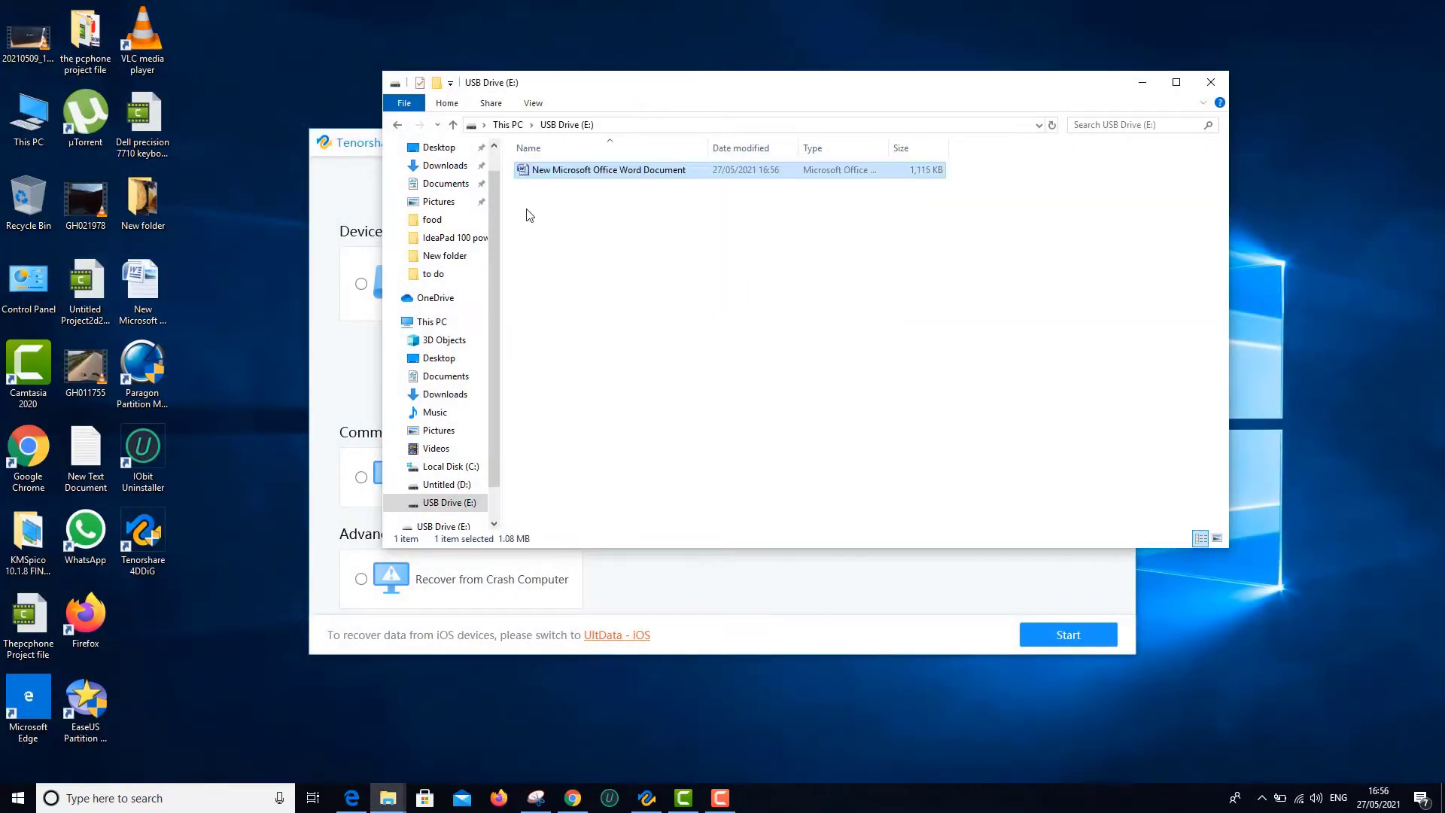
drag(85, 452, 724, 261)
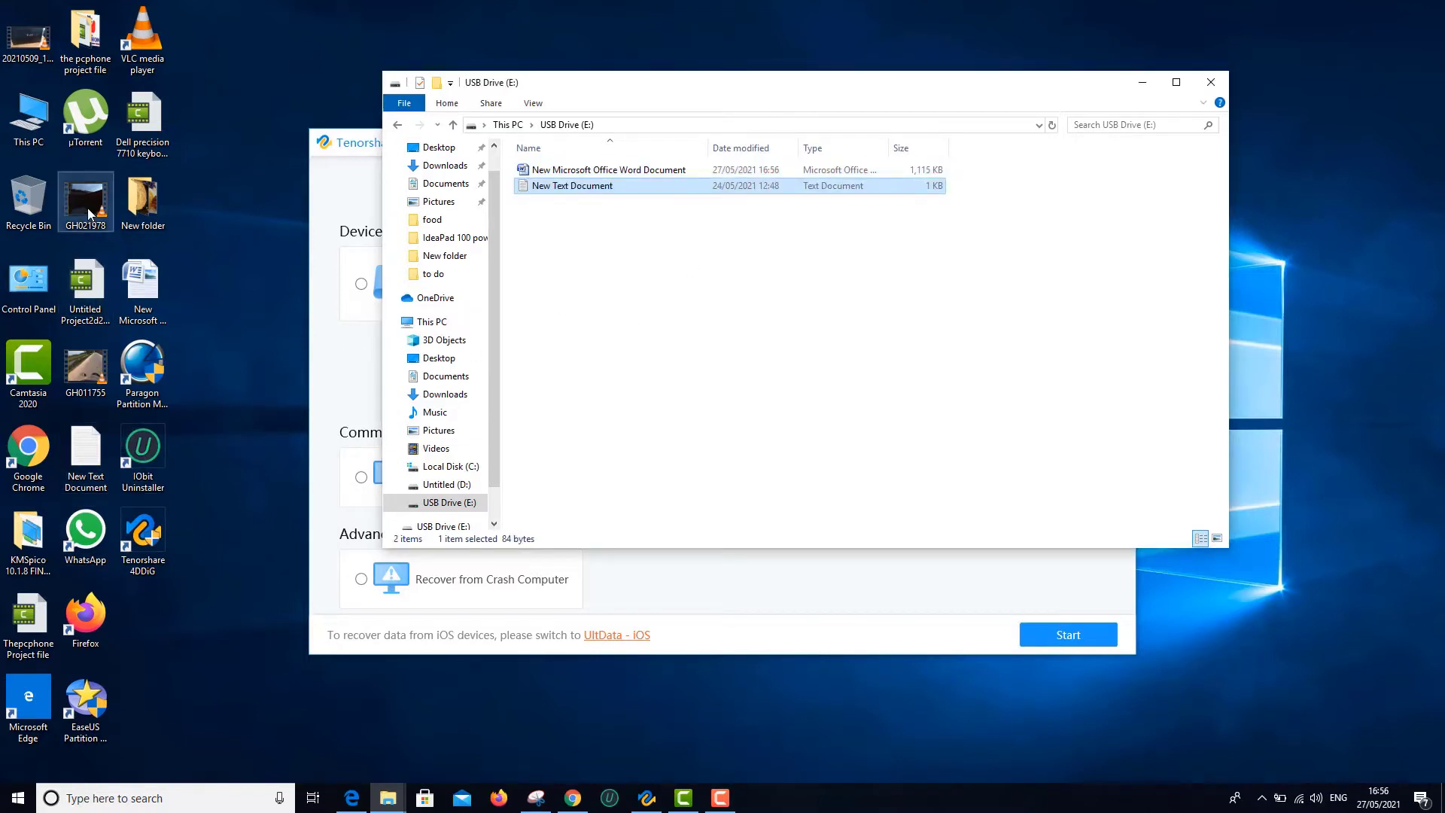
right_click(33, 46)
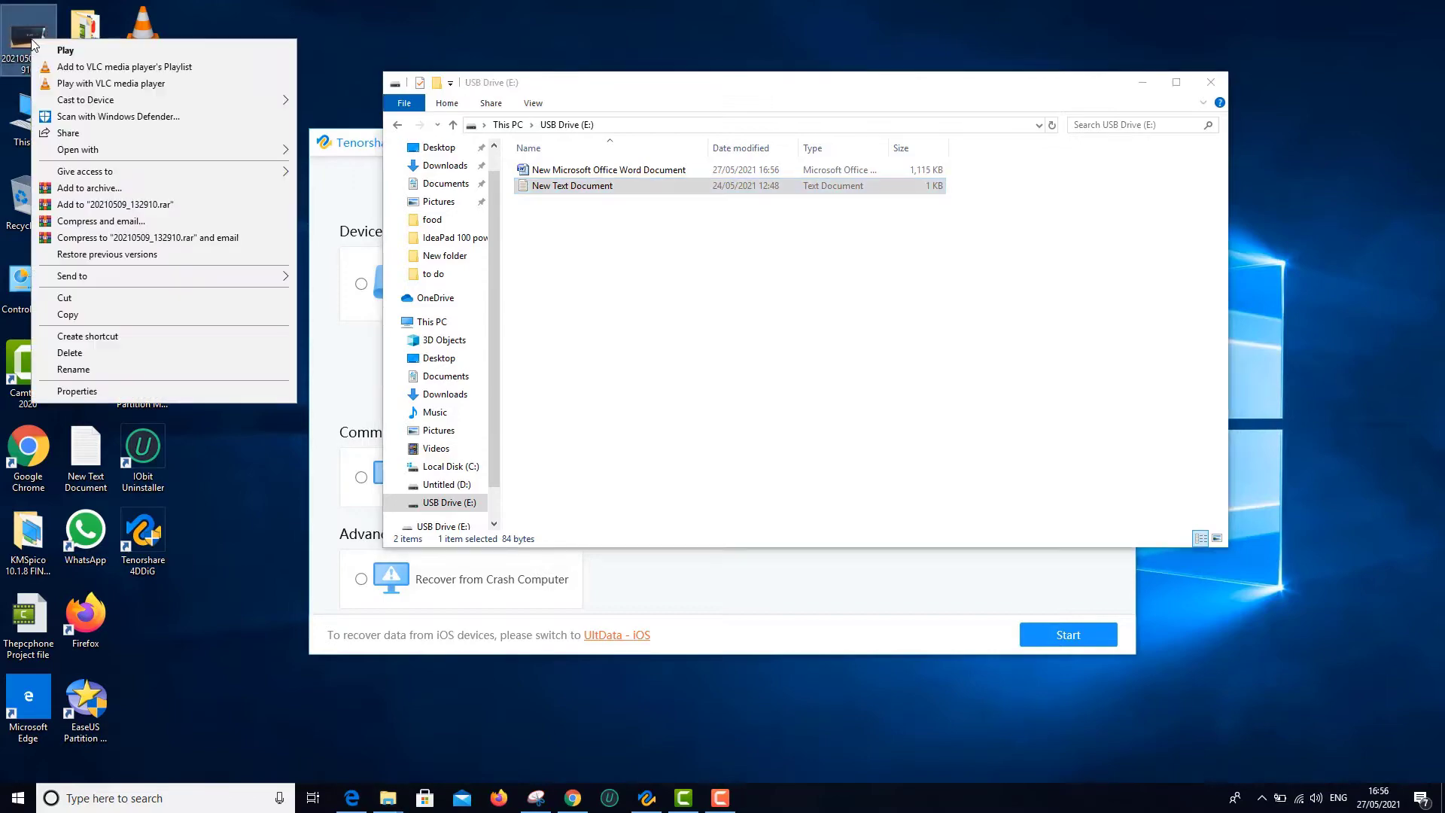
click(45, 13)
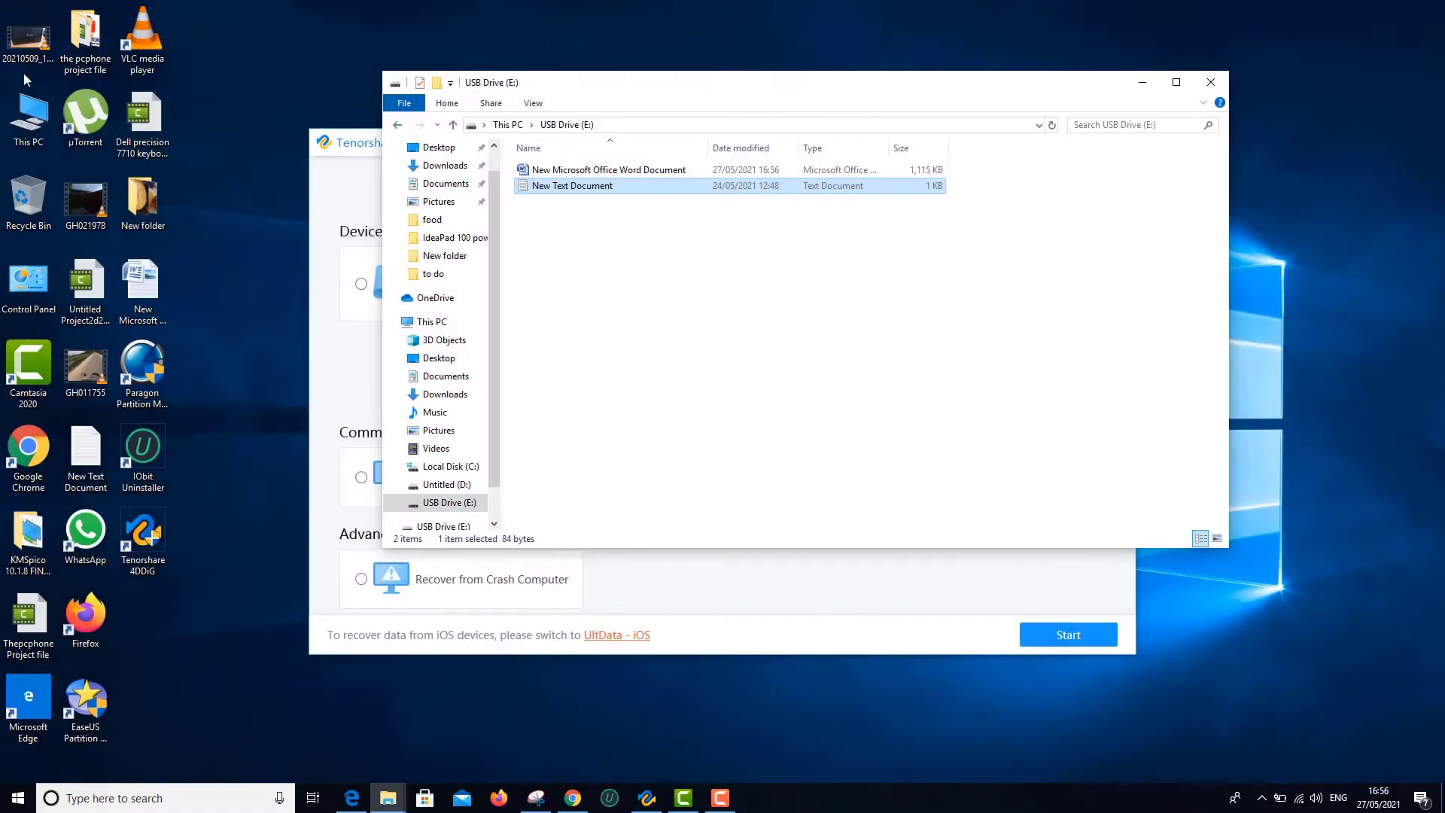
In a second File Explorer window, open the folder video file > FOOD > to do on Untitled (D:).
double_click(22, 123)
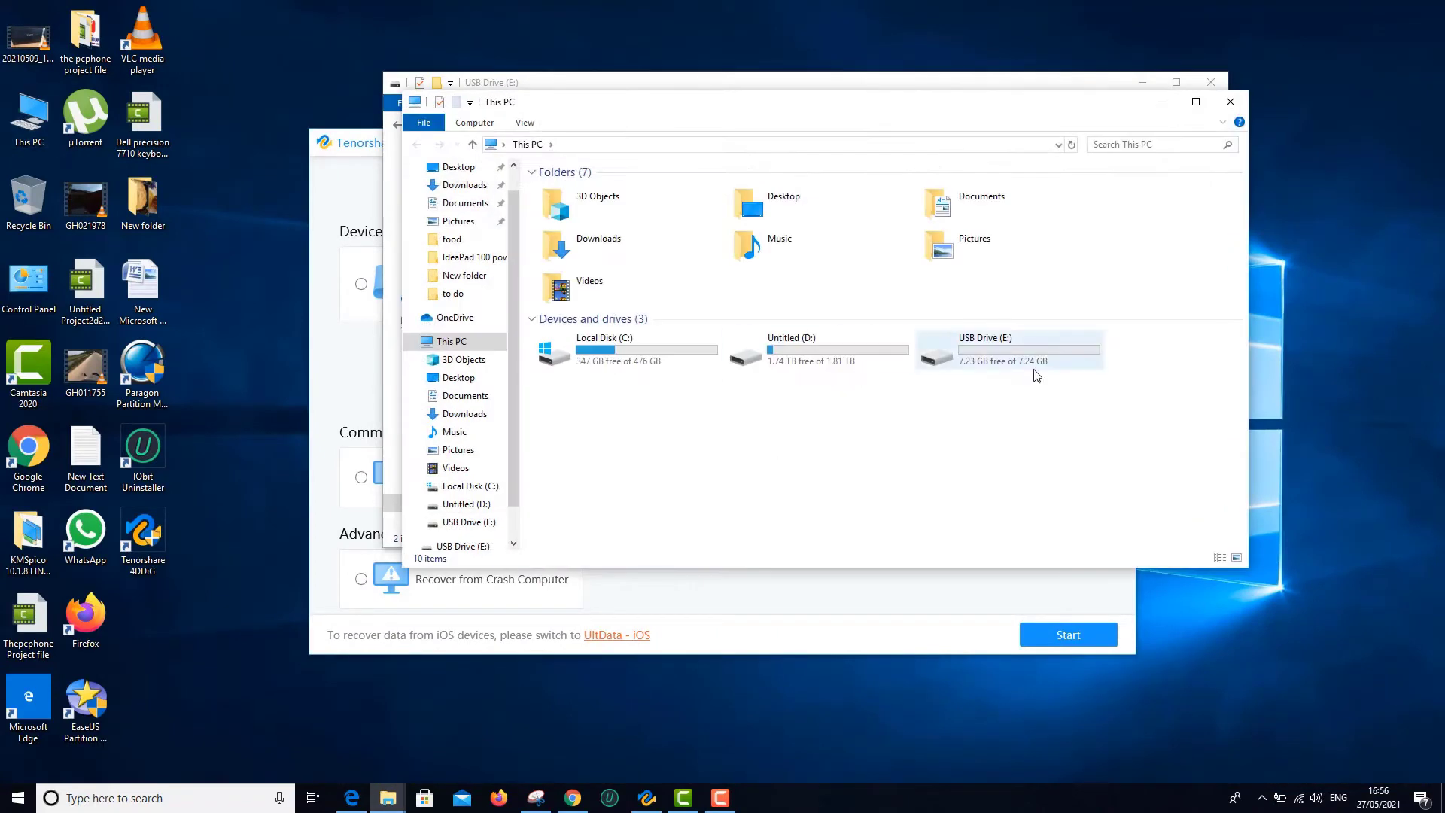
double_click(803, 354)
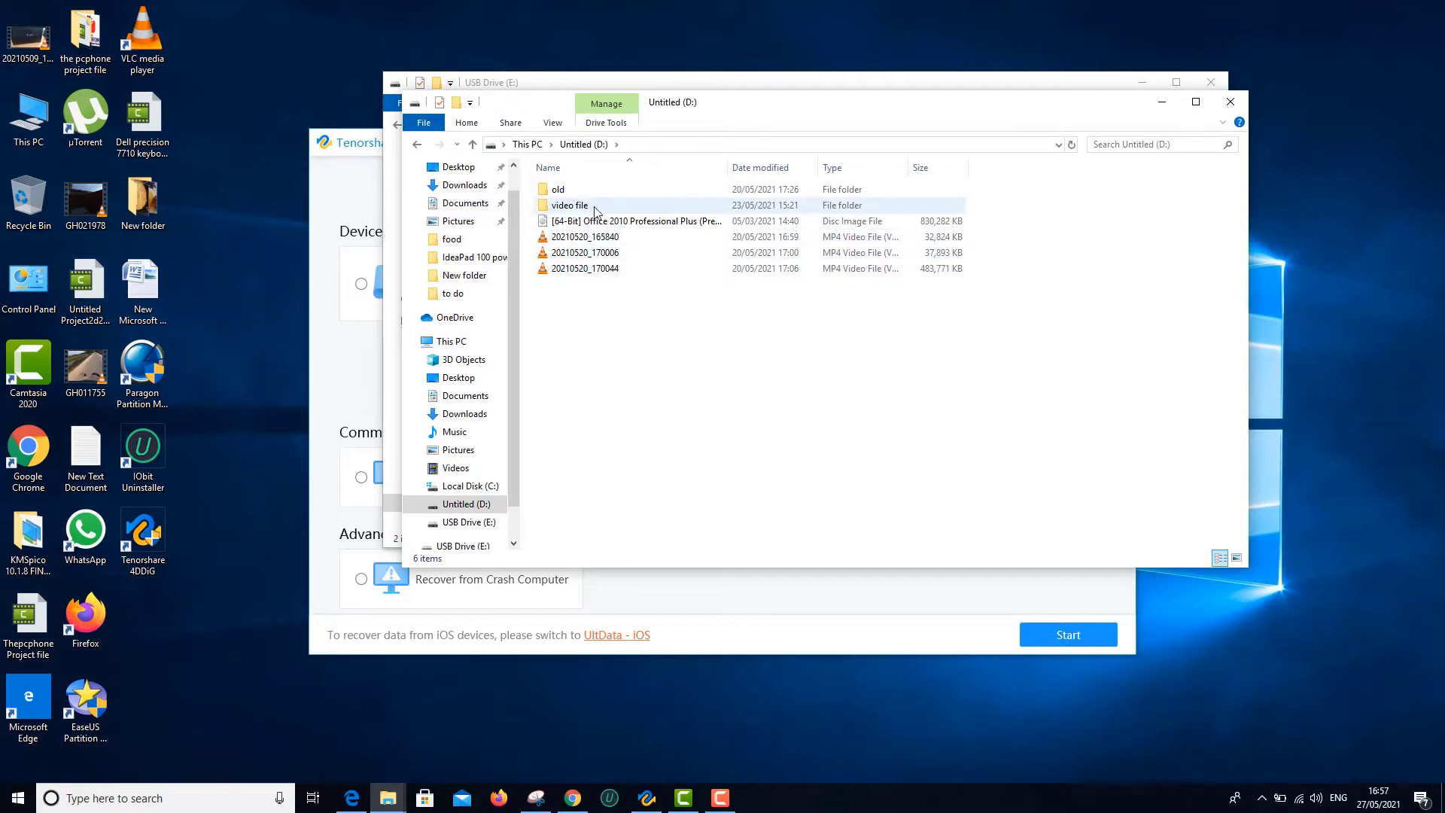
double_click(595, 205)
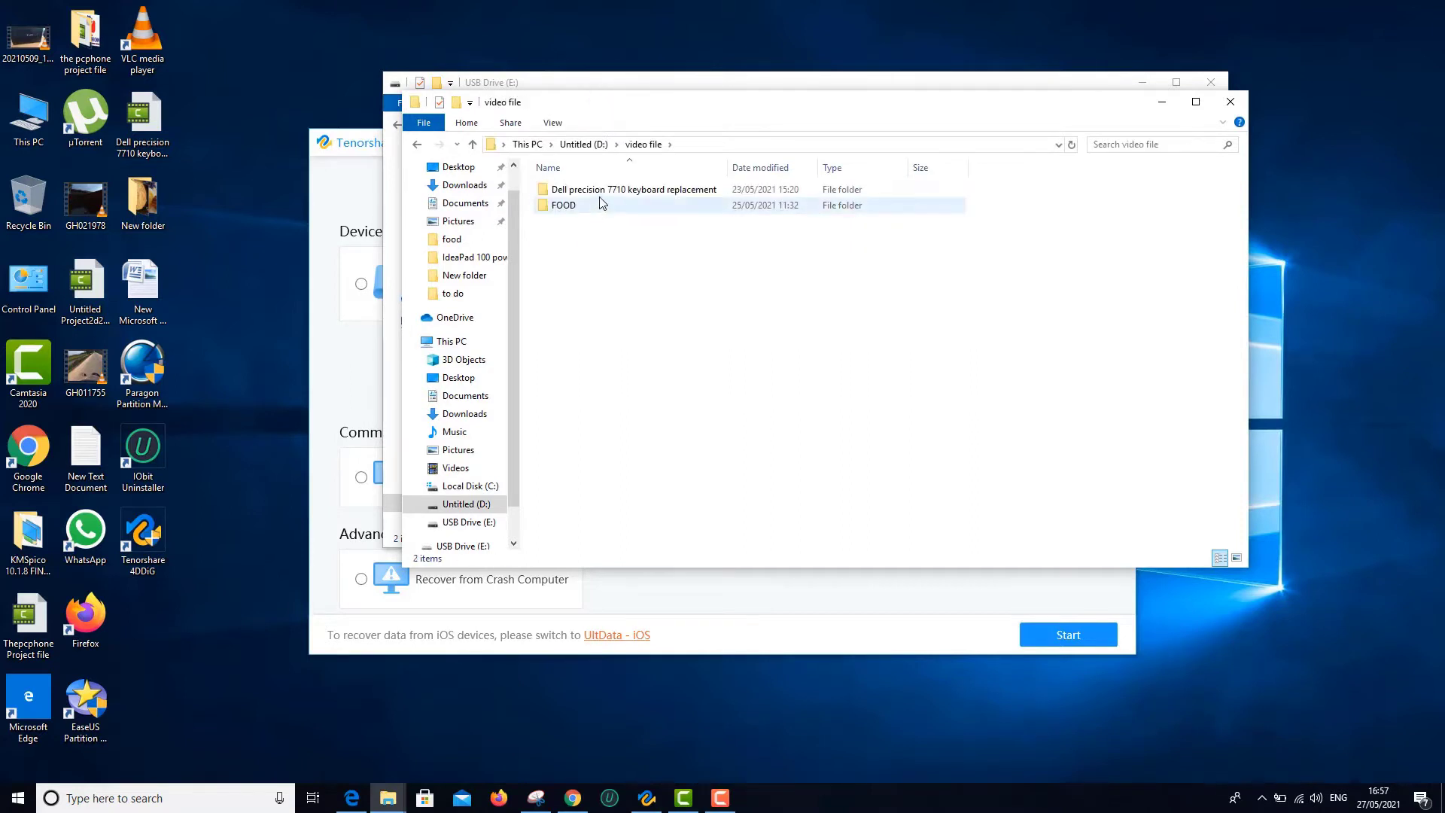
double_click(597, 207)
double_click(601, 193)
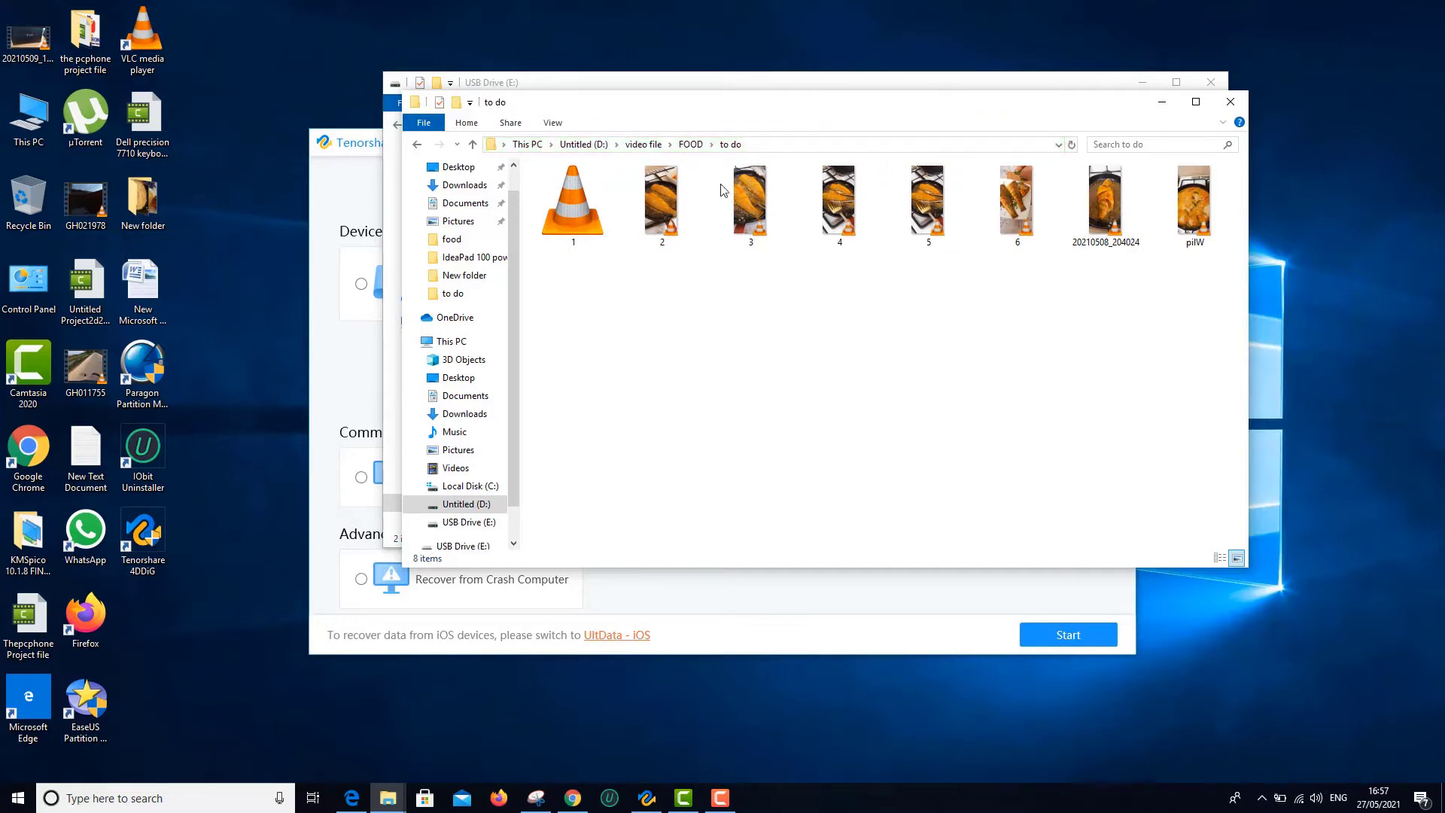
Copy videos 4, 5 and 6 from the to do folder to USB Drive (E:), and close the source folder.
drag(780, 113, 404, 341)
drag(612, 509, 1000, 357)
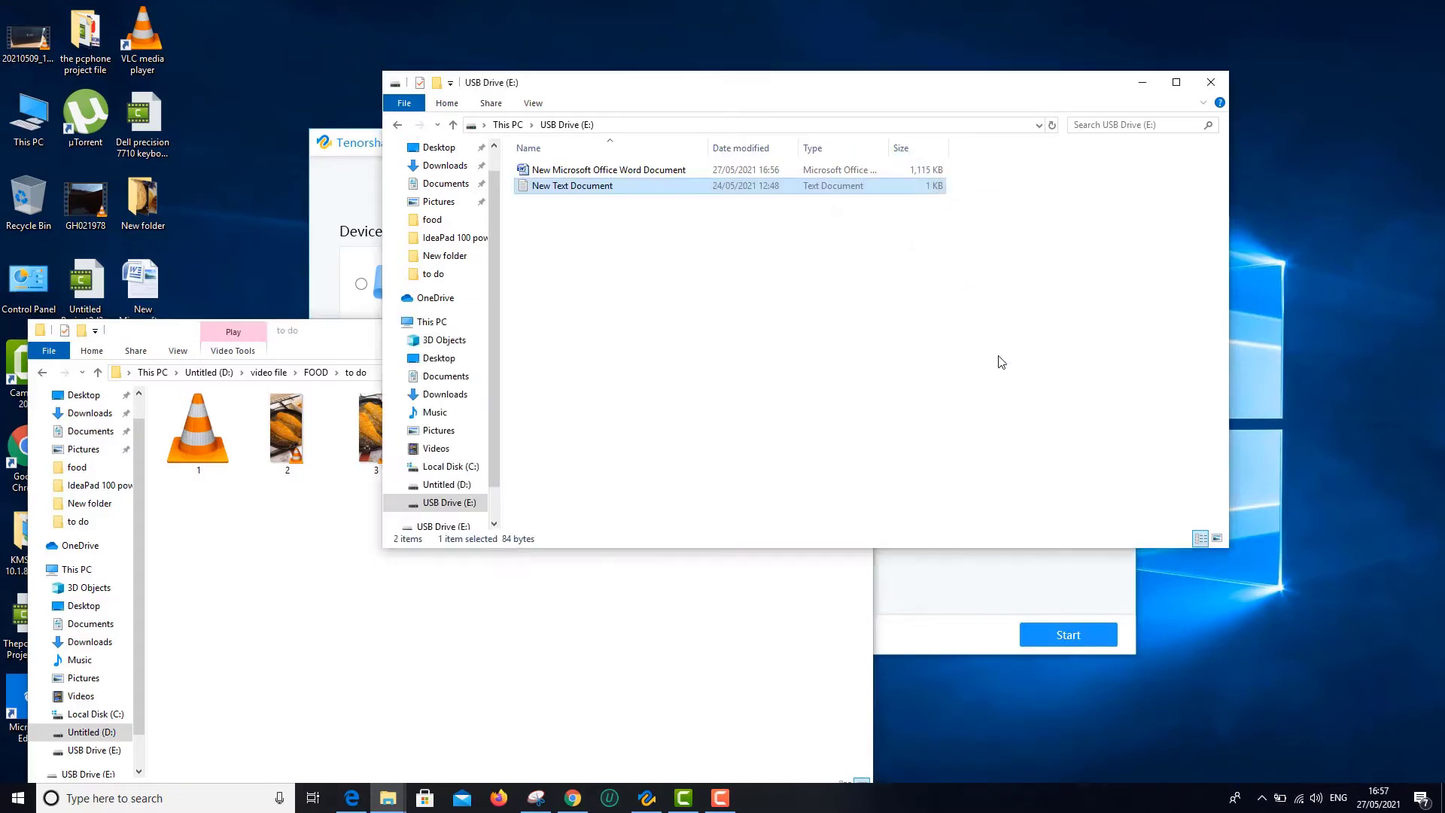
click(522, 673)
click(856, 329)
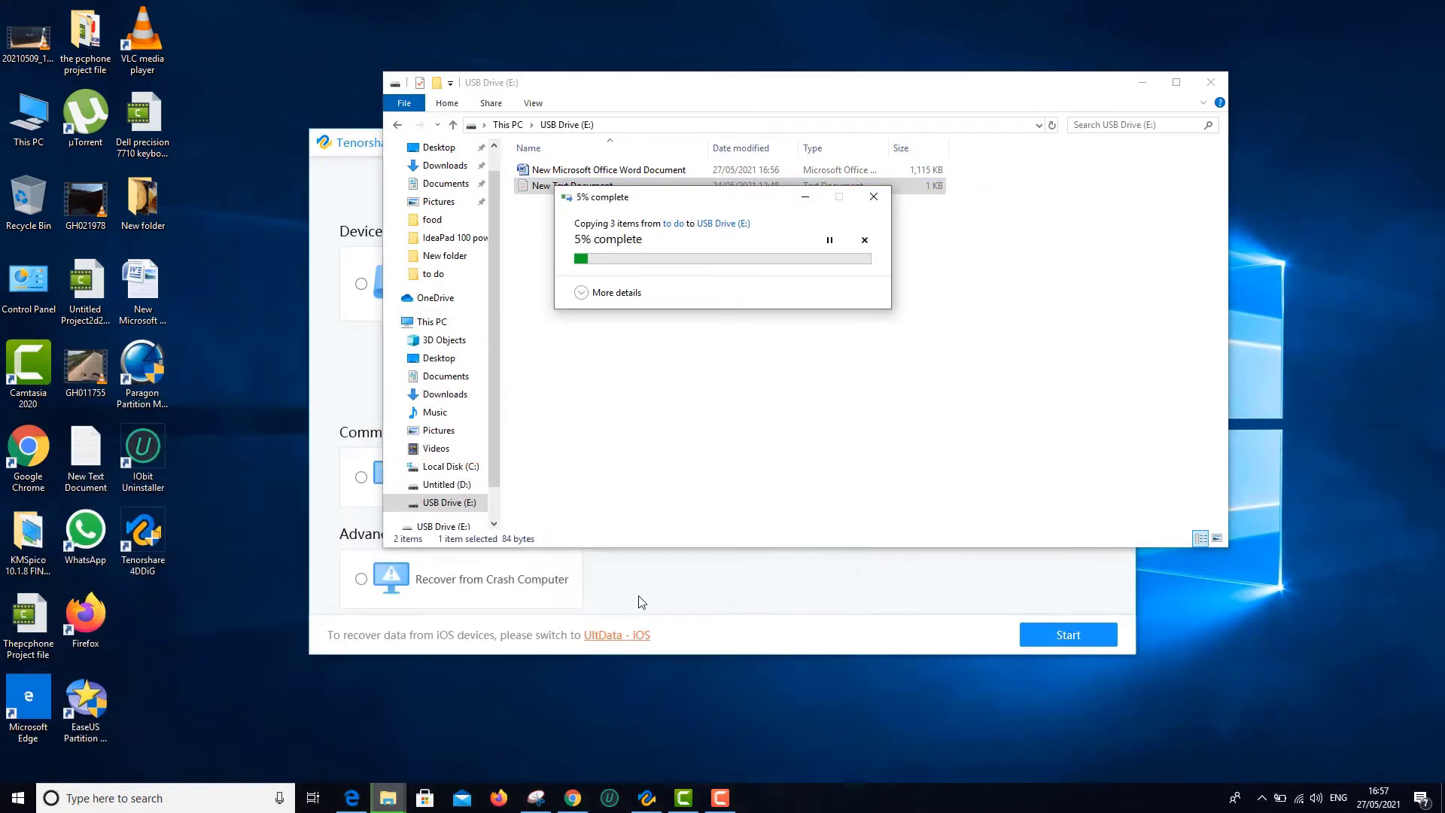
click(277, 577)
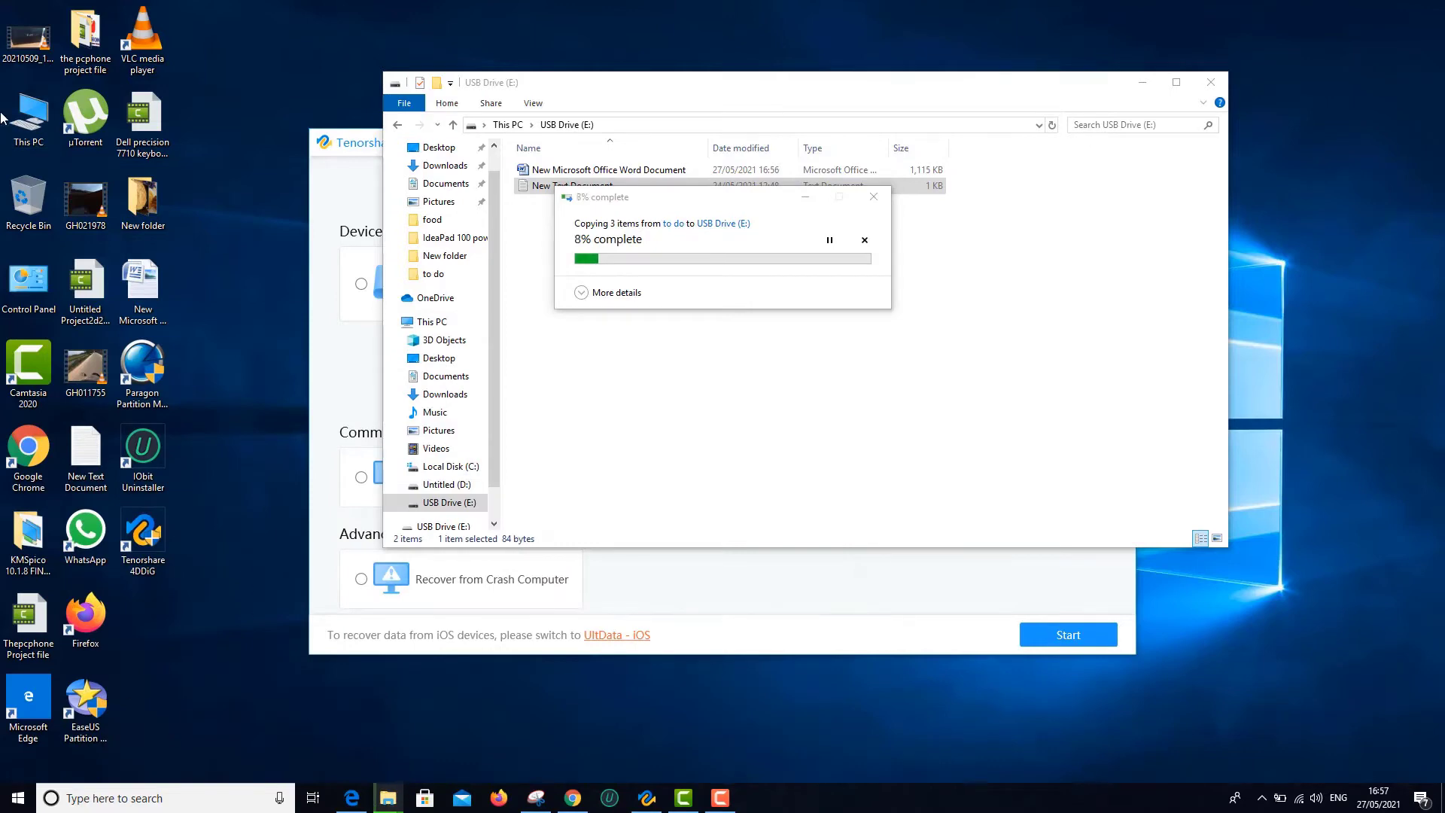
Copy the Wehrmut - Godmode track from the Music folder to USB Drive (E:), and close both File Explorer windows.
double_click(28, 125)
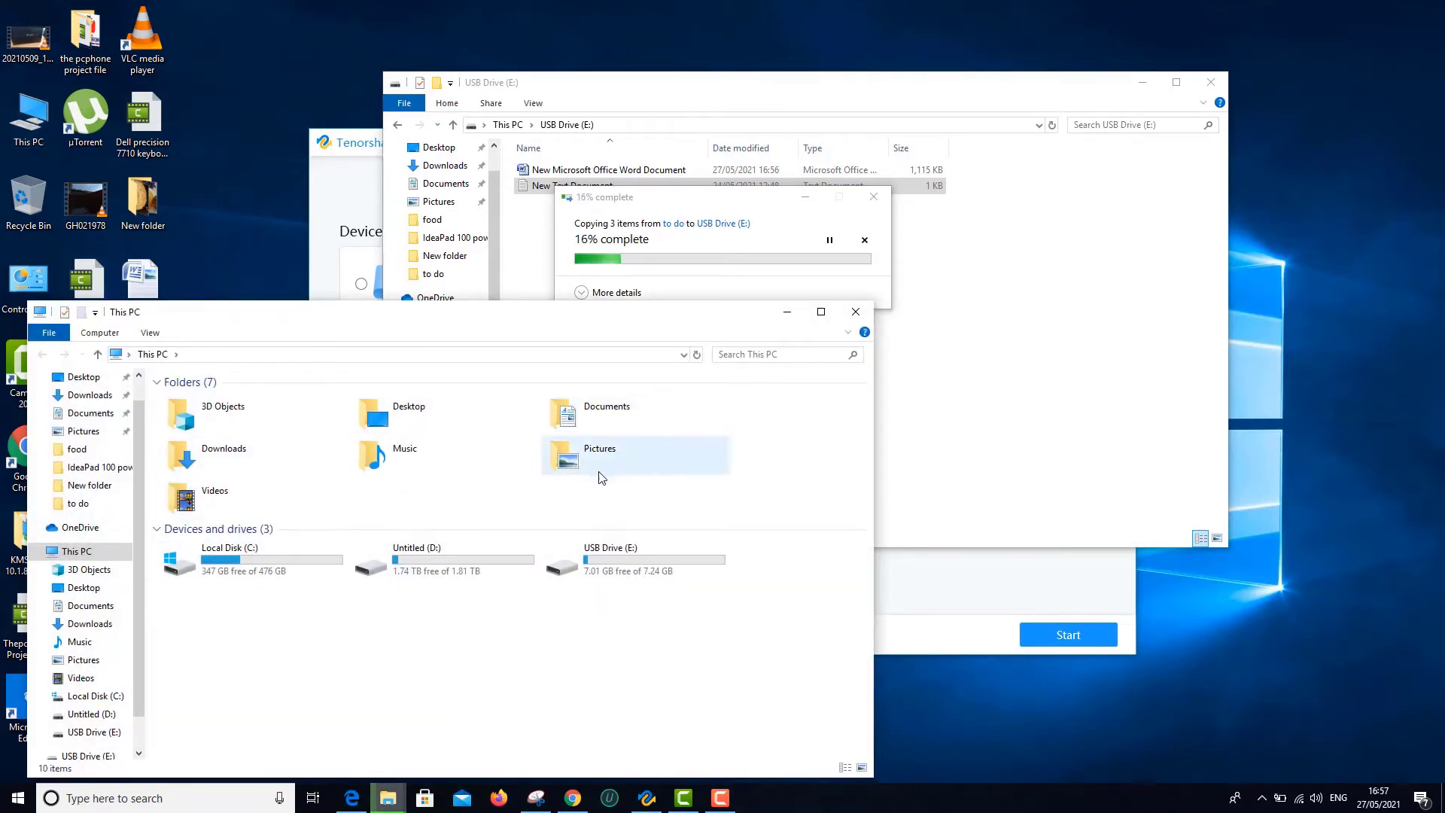
double_click(405, 465)
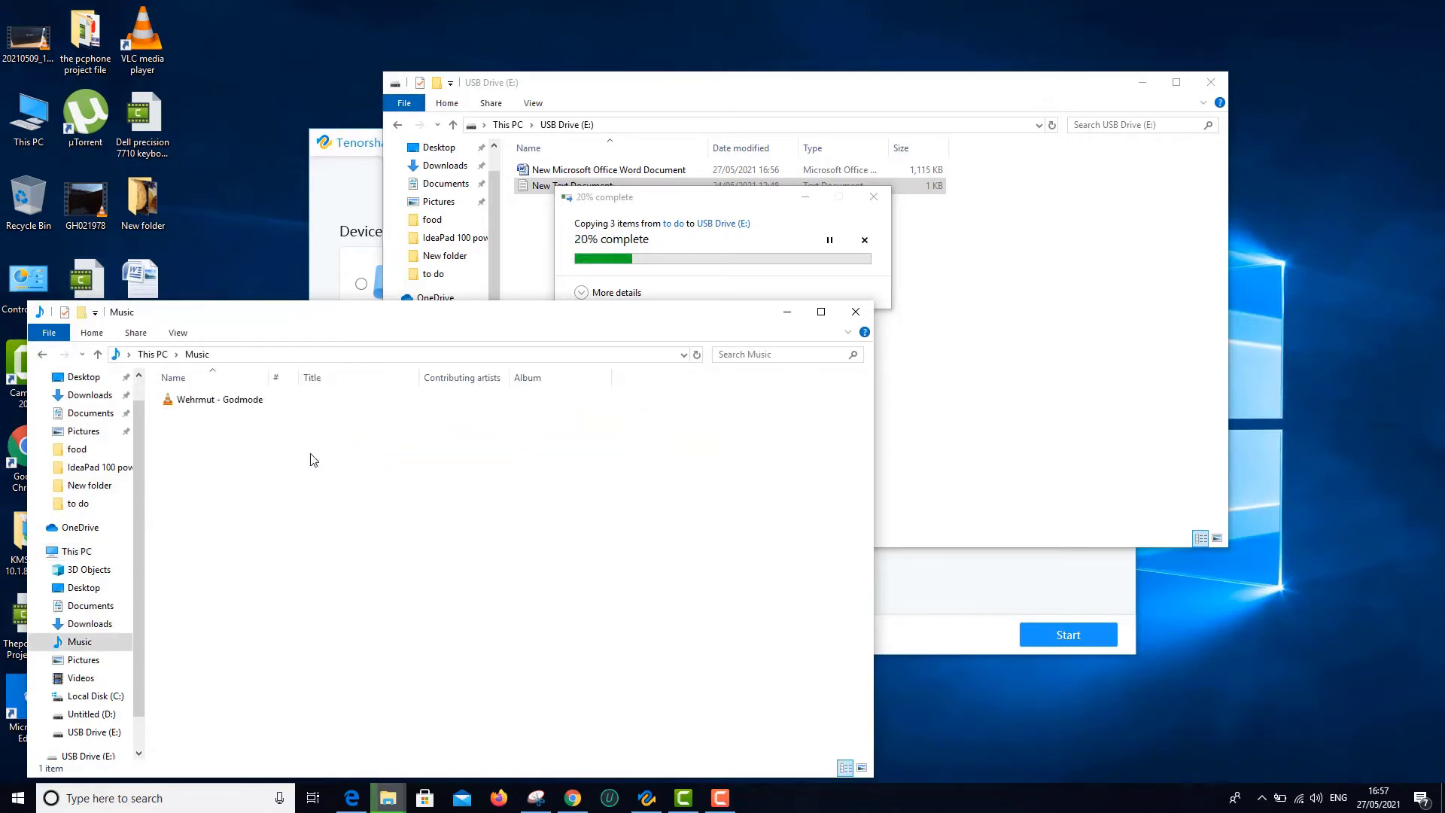
drag(561, 321, 569, 463)
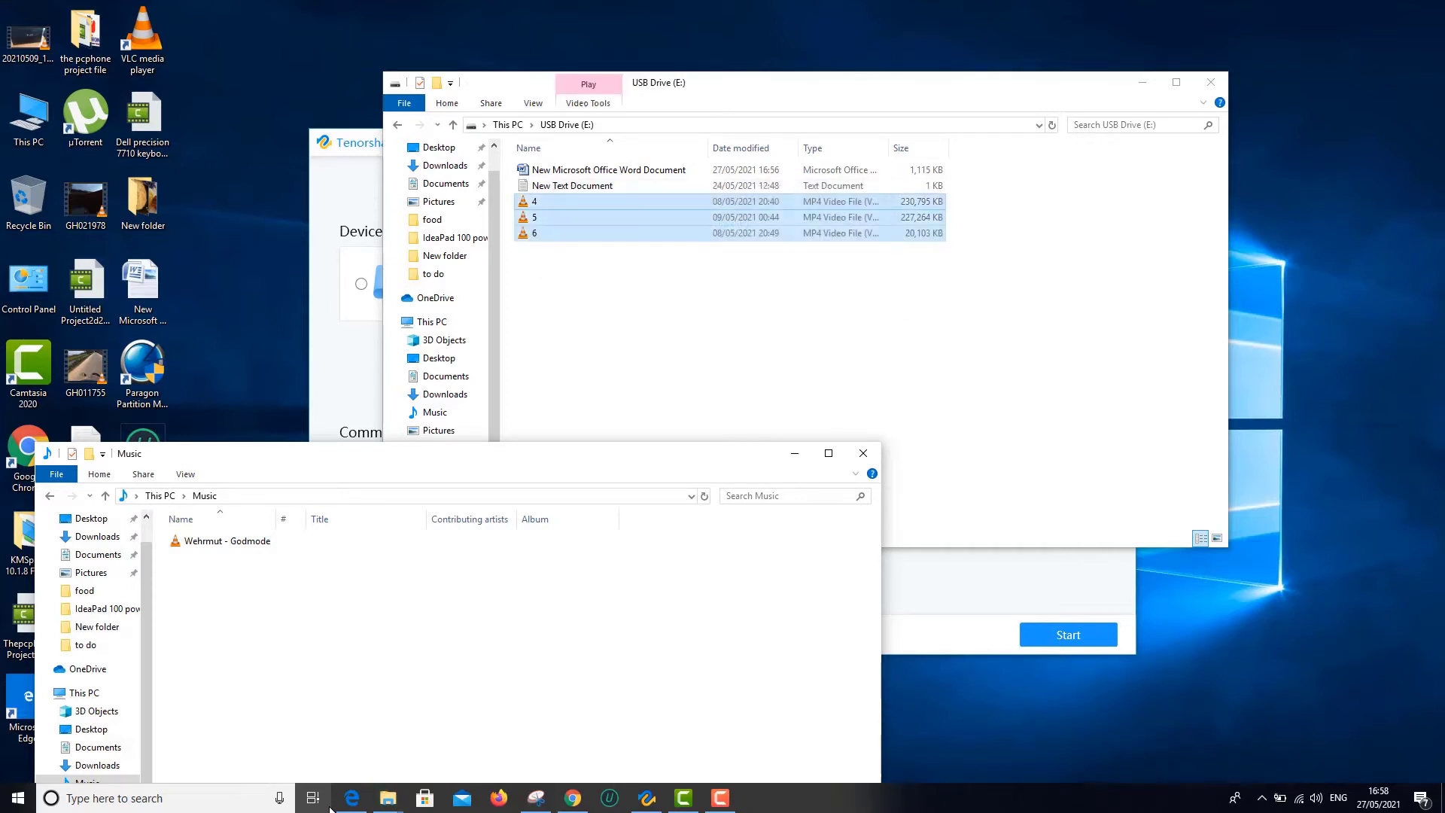
click(203, 540)
click(942, 390)
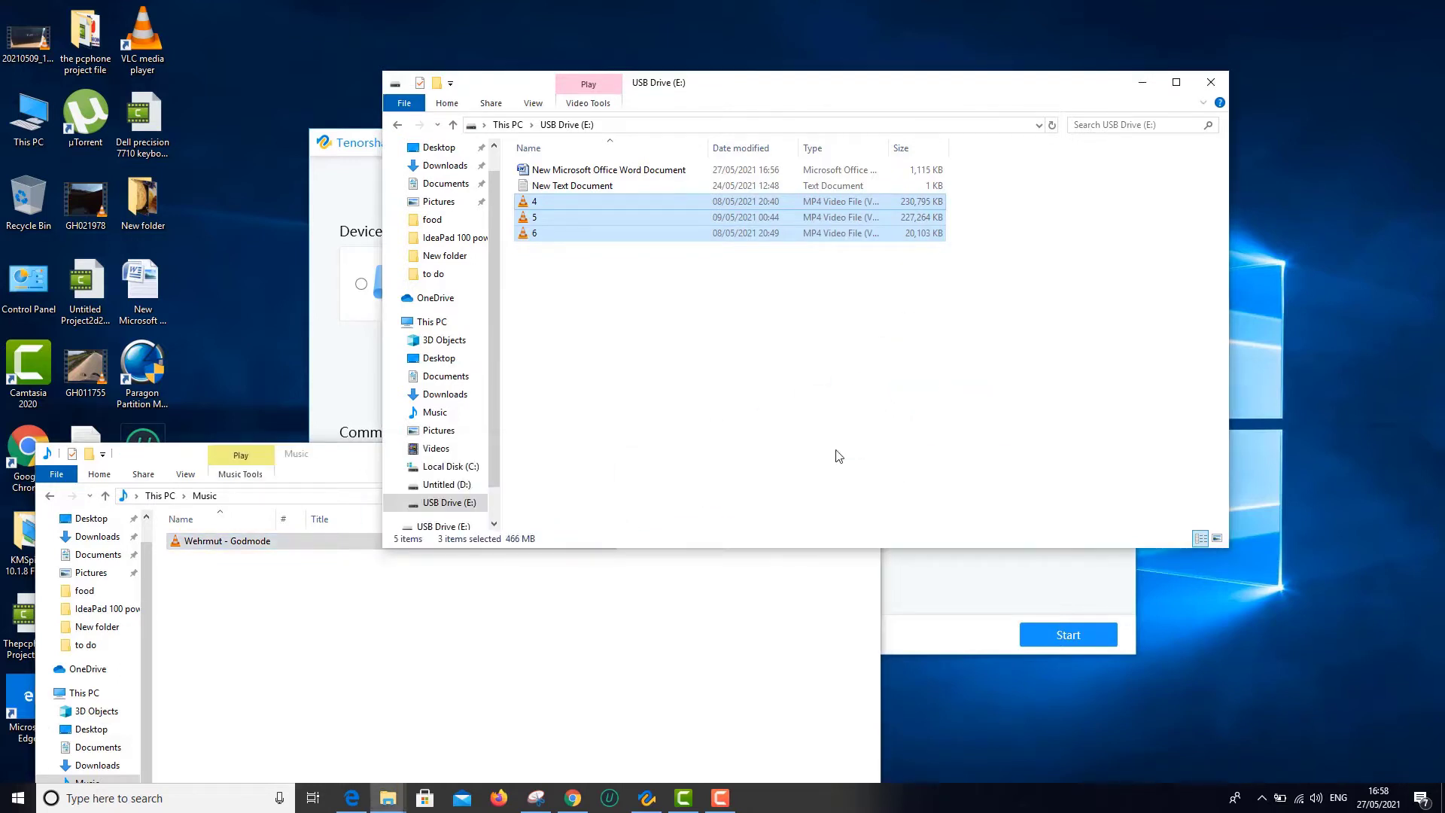
key(ctrl+v)
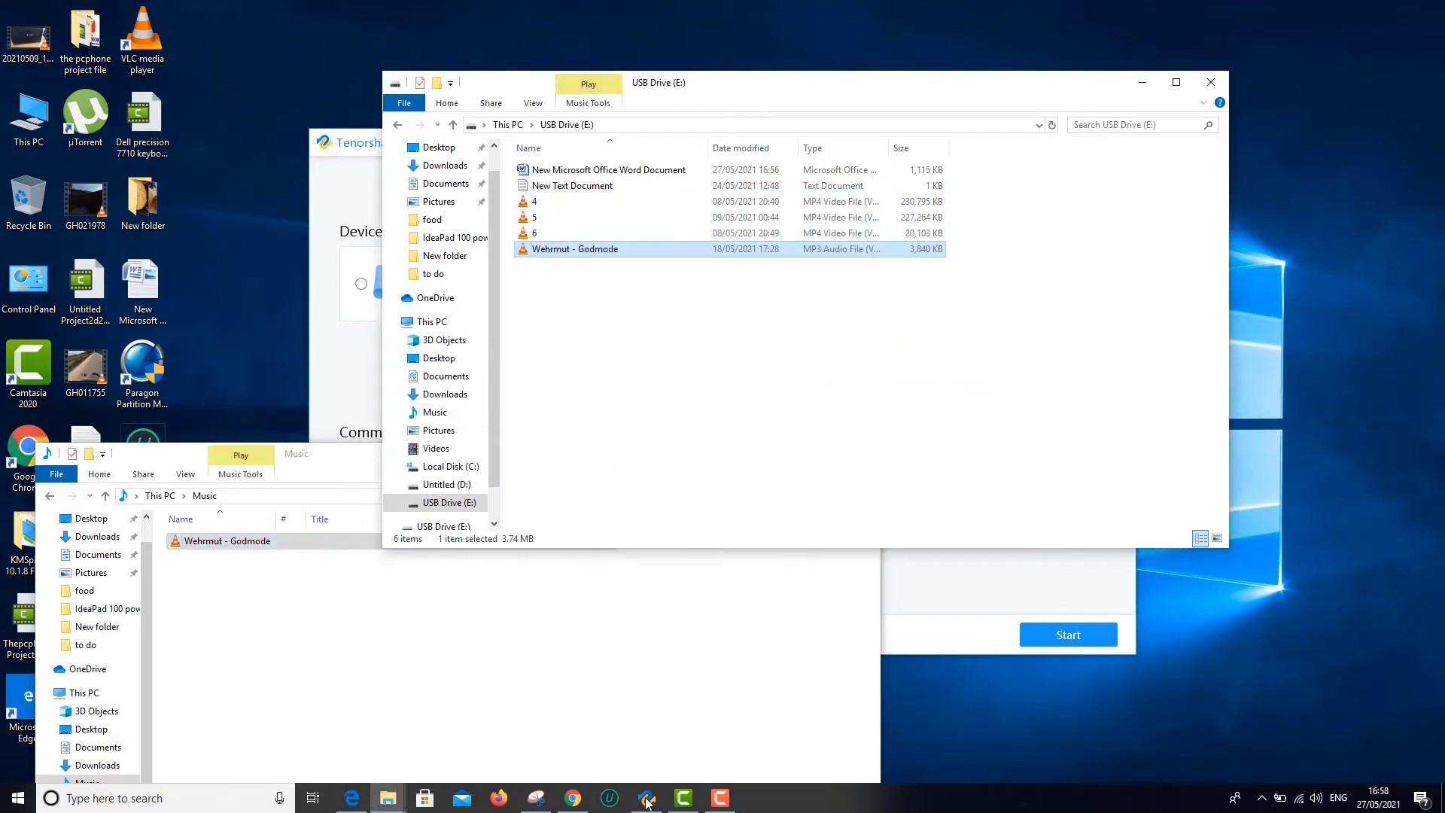
click(681, 689)
click(863, 453)
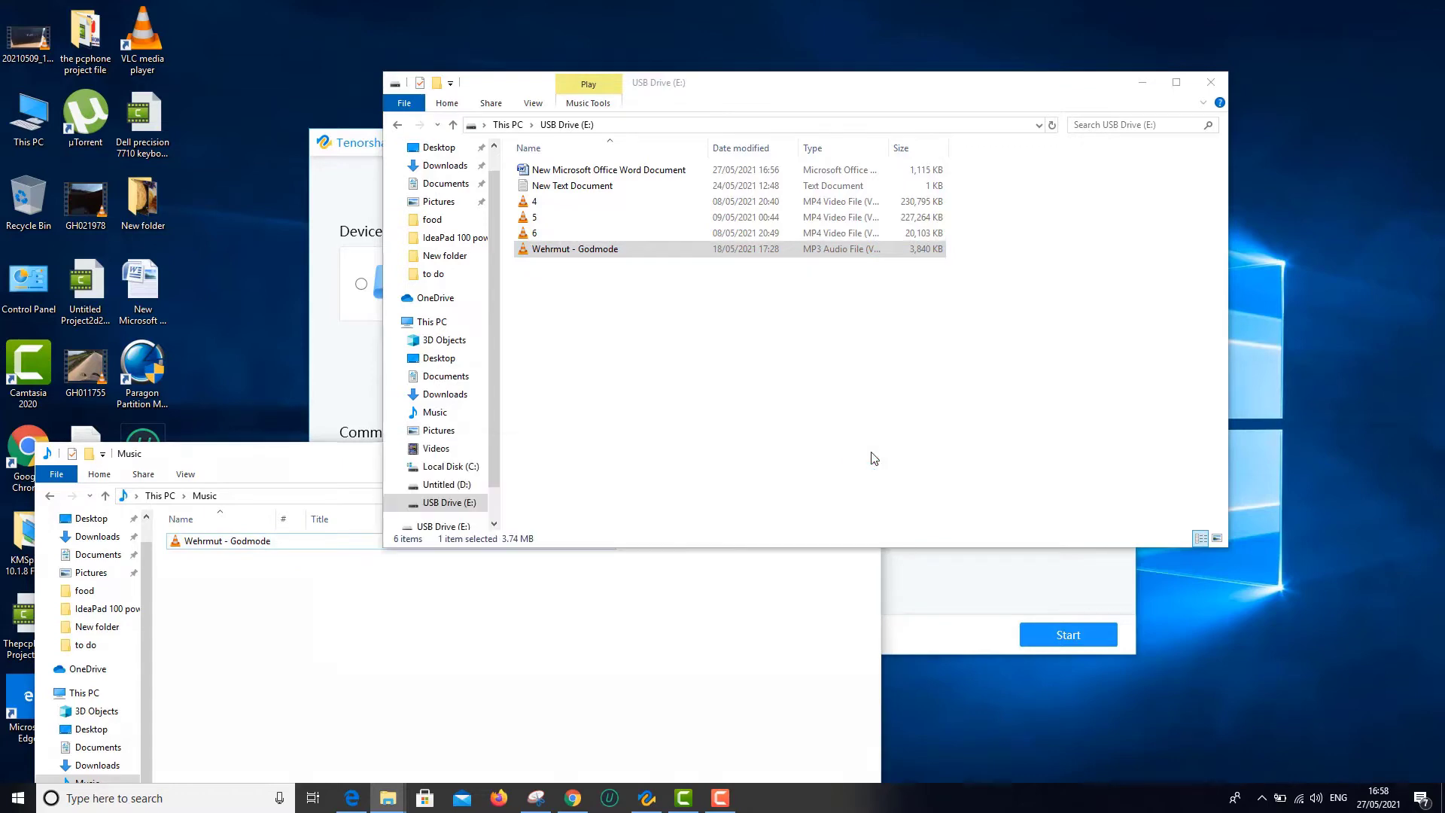
click(1211, 82)
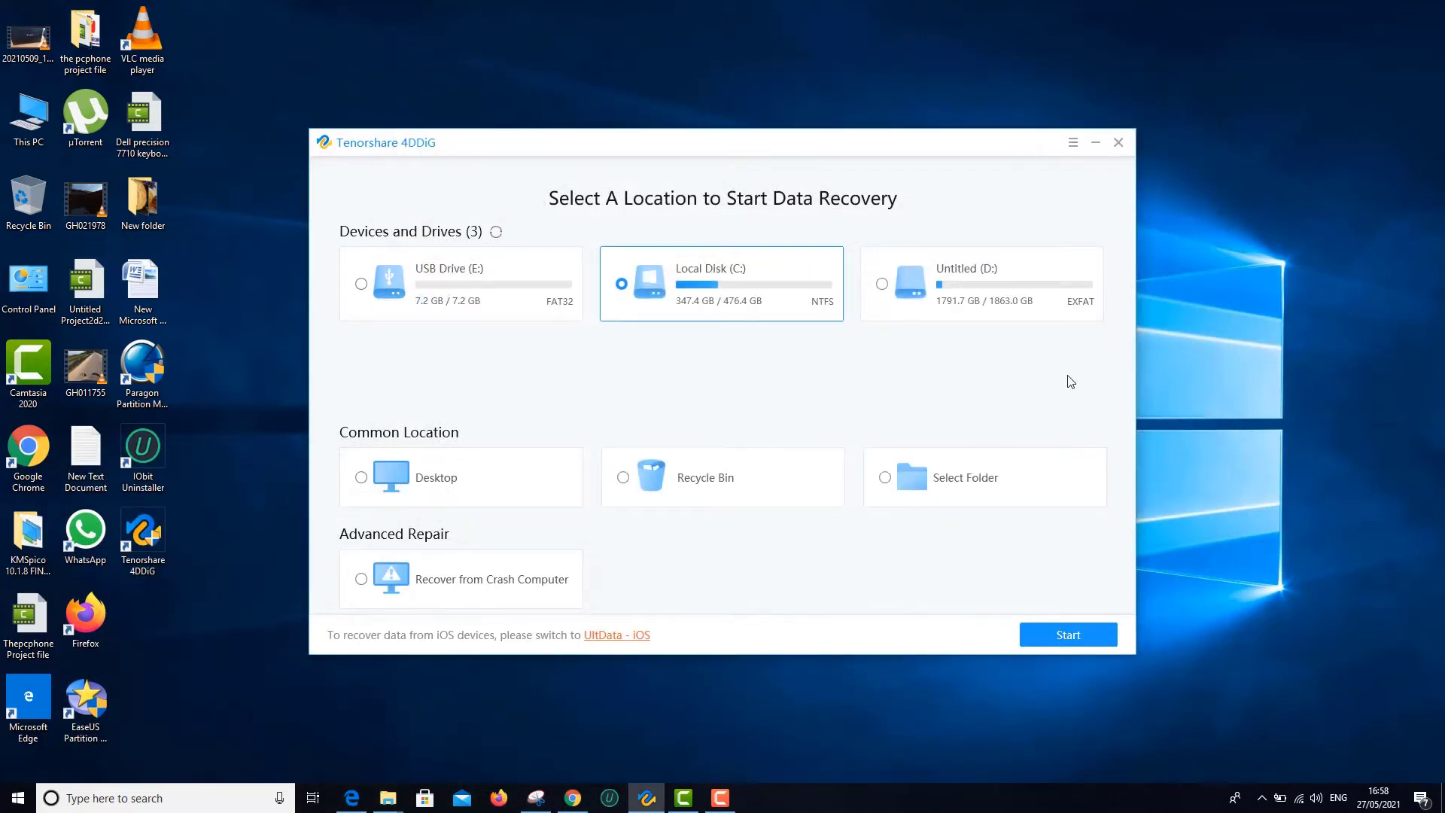
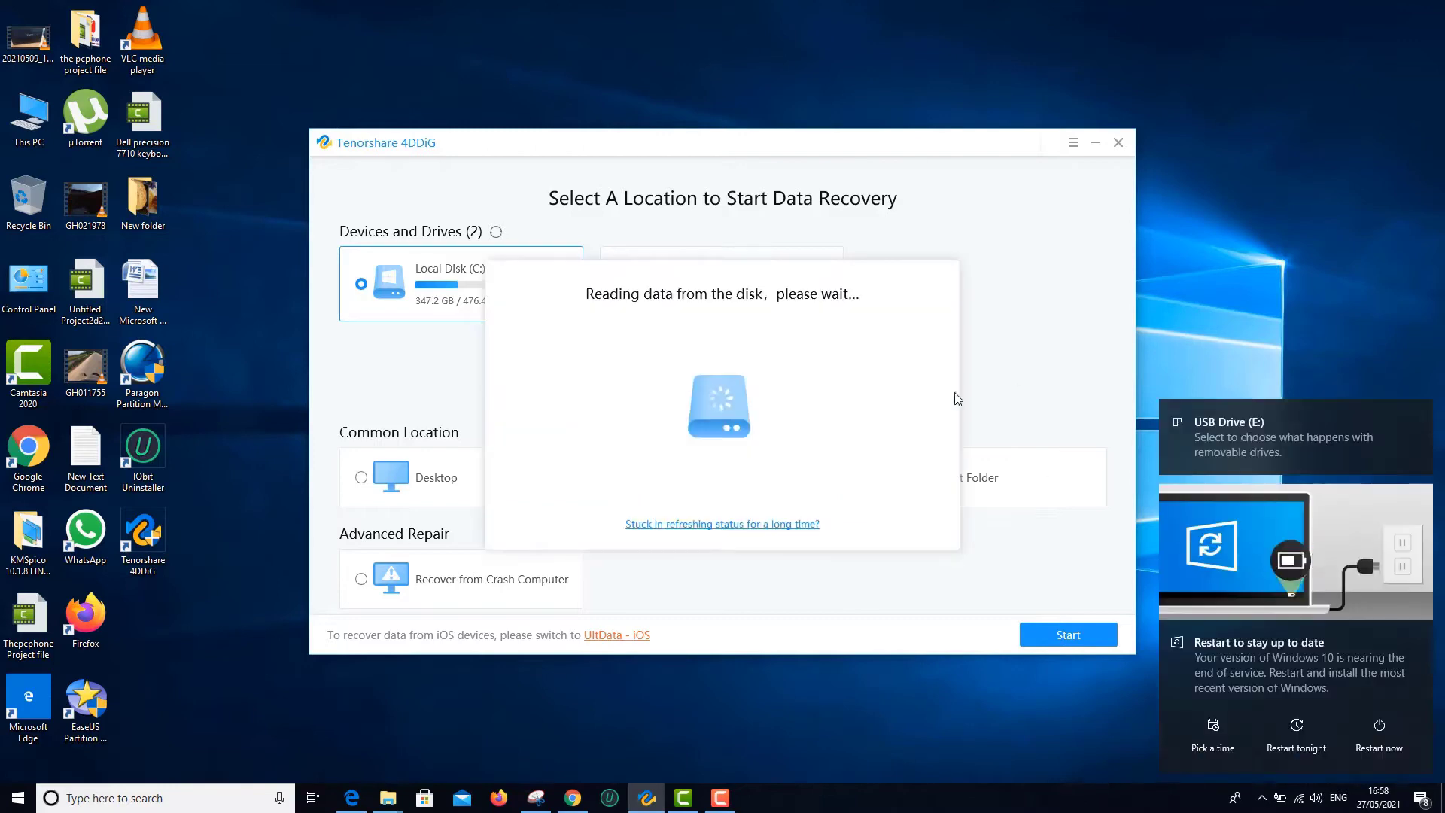
Open the format settings for USB Drive (E:) from This PC and keep FAT32 (Default) as the file system.
double_click(29, 139)
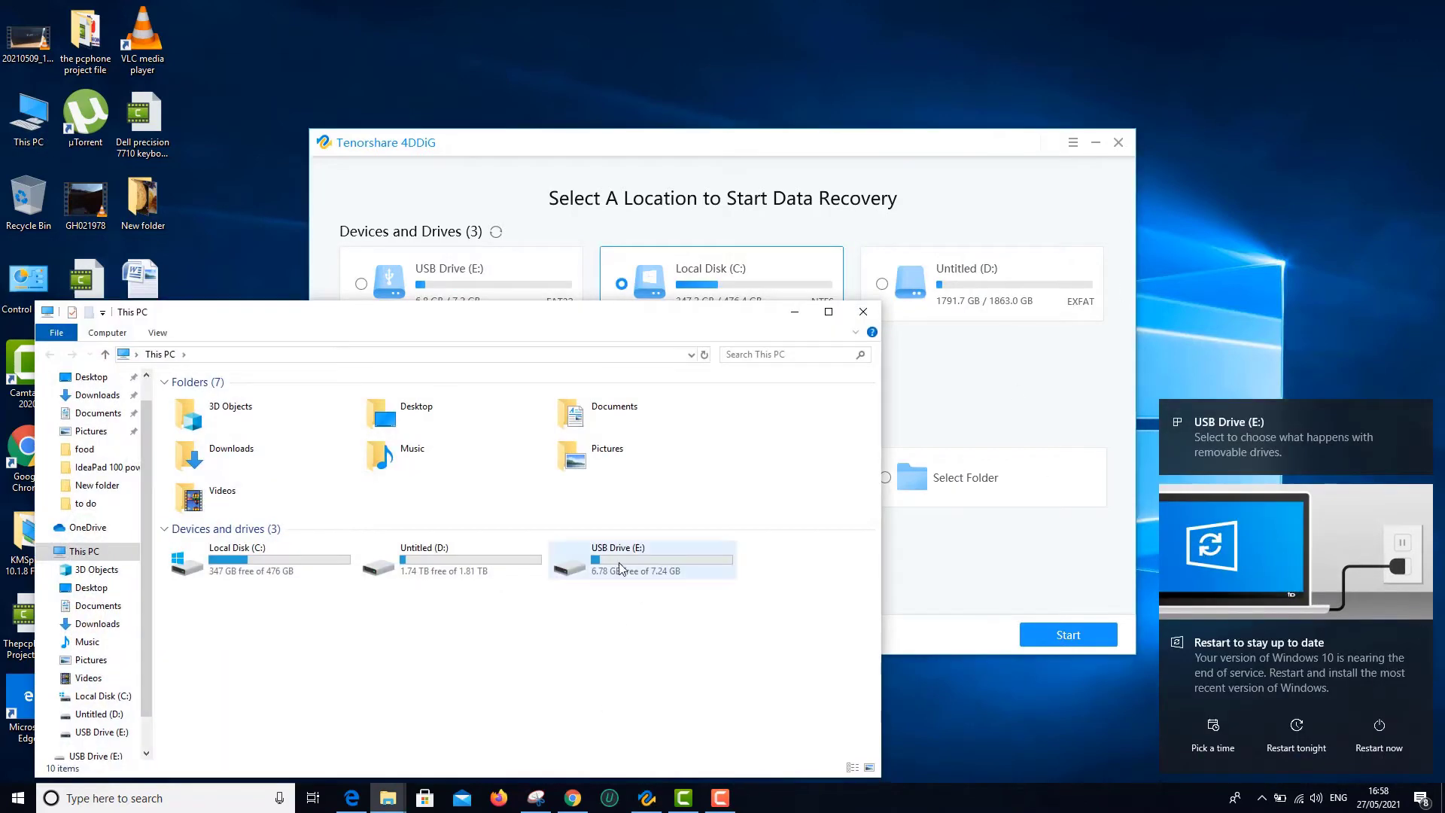
right_click(635, 572)
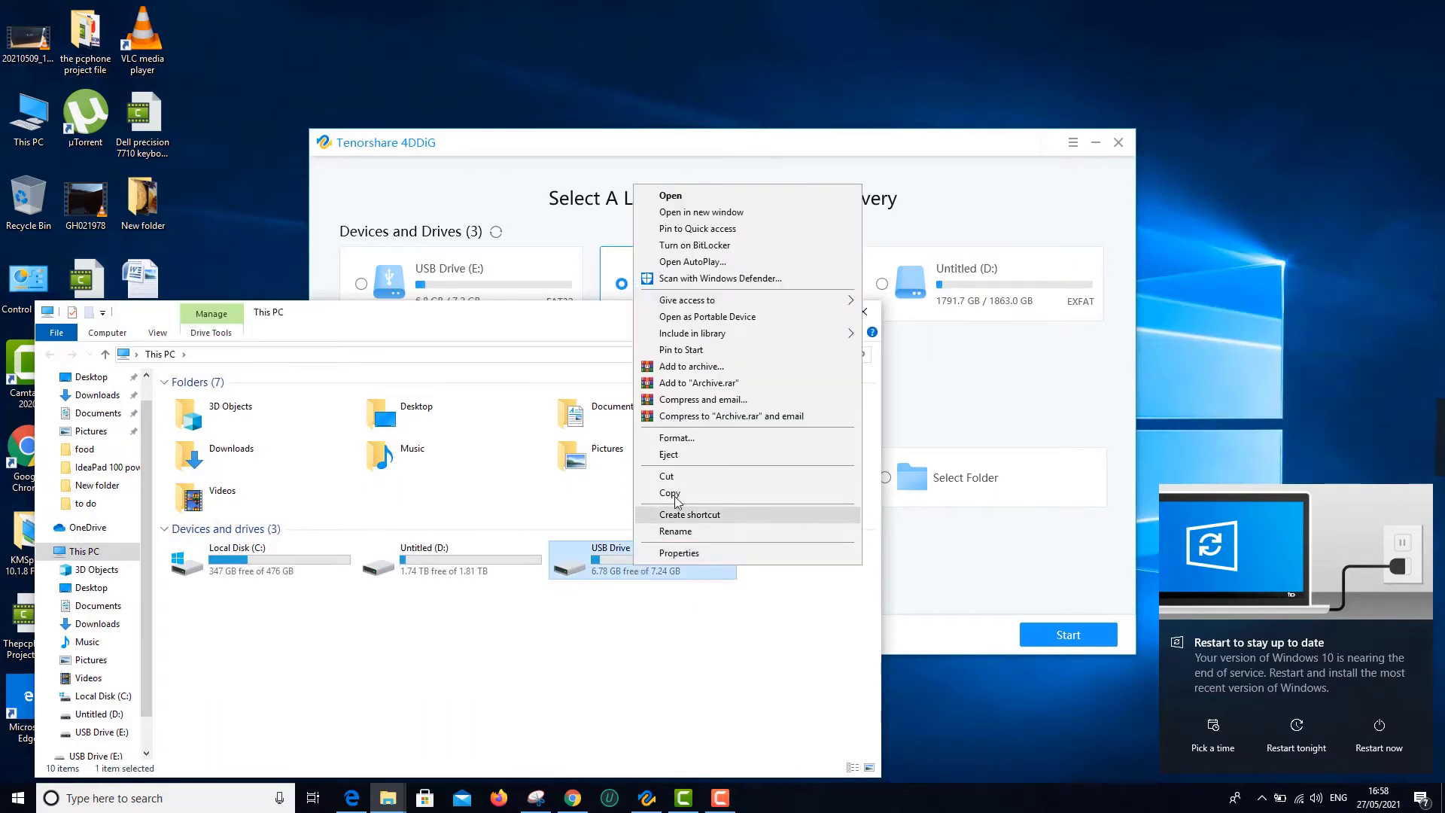
click(674, 438)
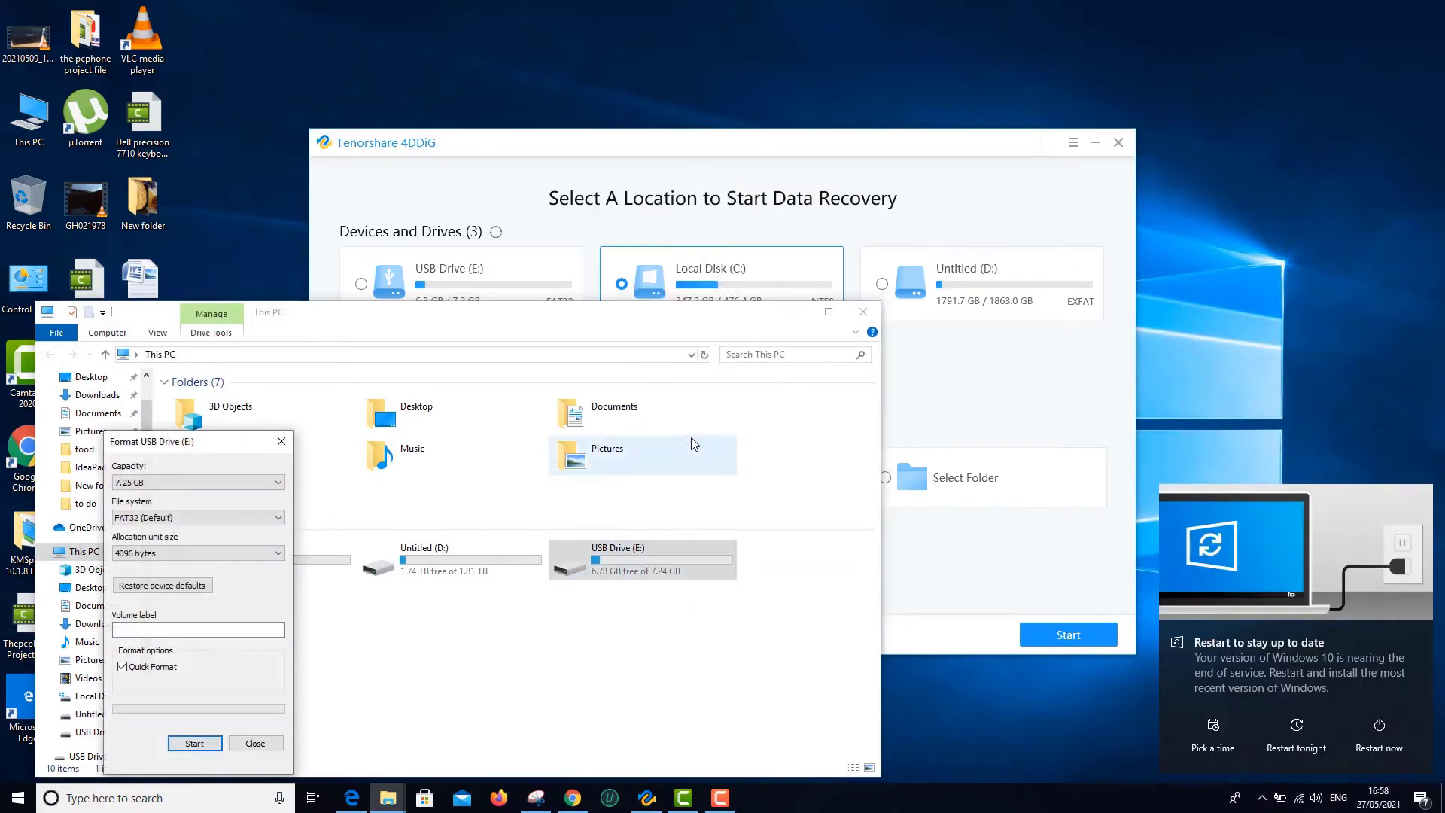
drag(208, 449, 489, 193)
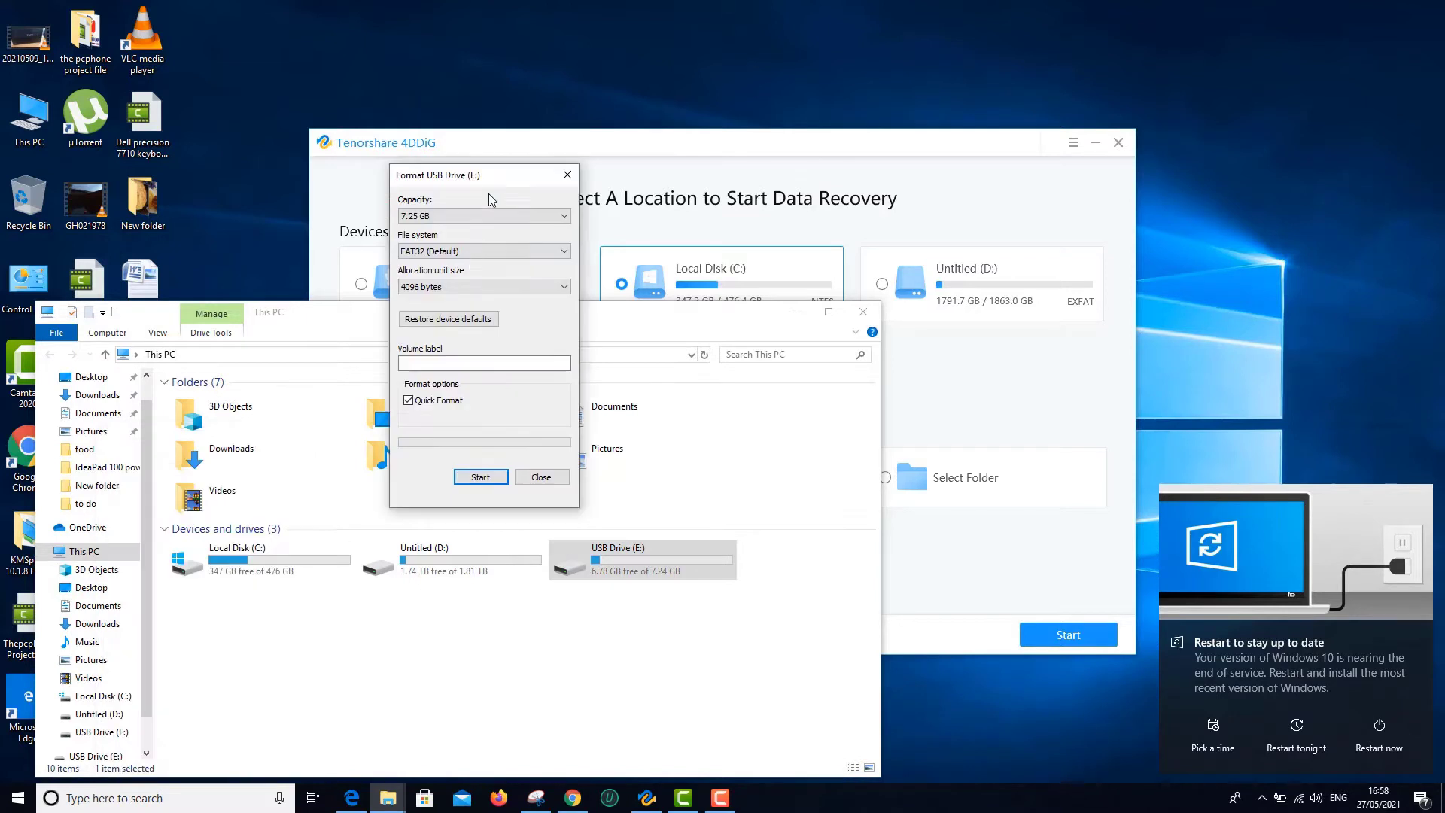
click(468, 249)
click(469, 251)
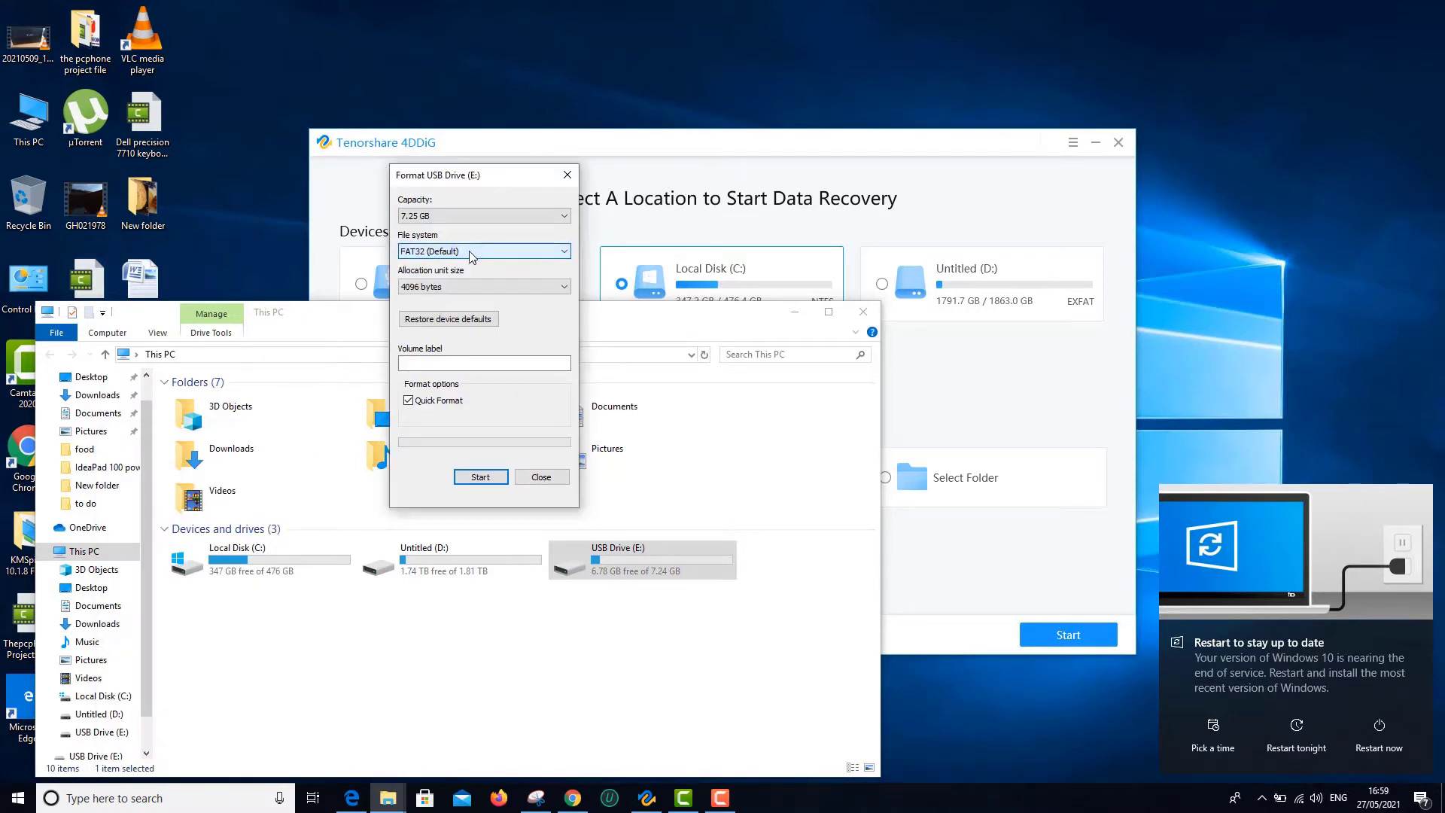
Run a quick format of USB Drive (E:), accepting the data erasure, and check the drive's contents in File Explorer.
click(481, 478)
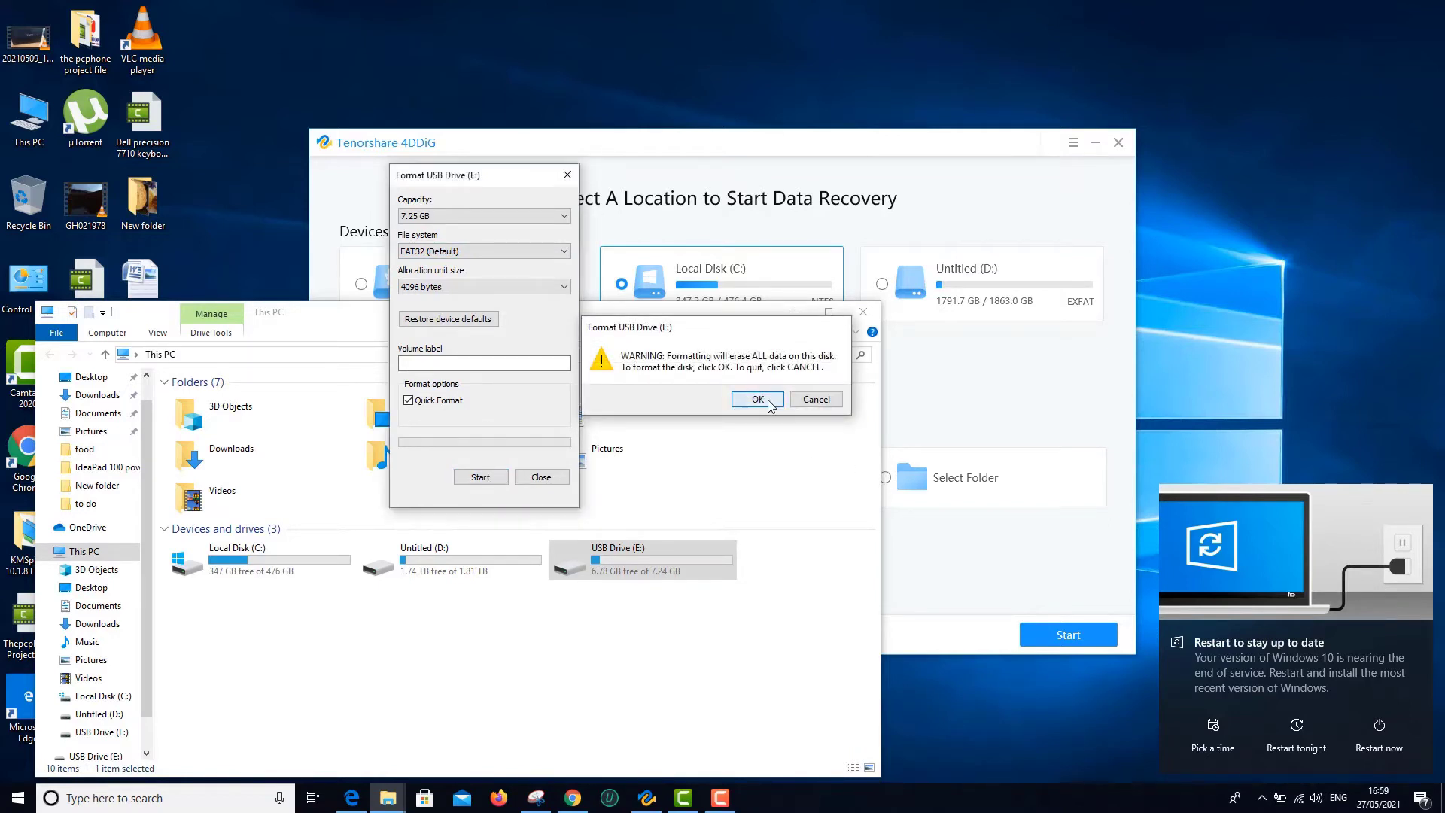
click(746, 401)
click(835, 400)
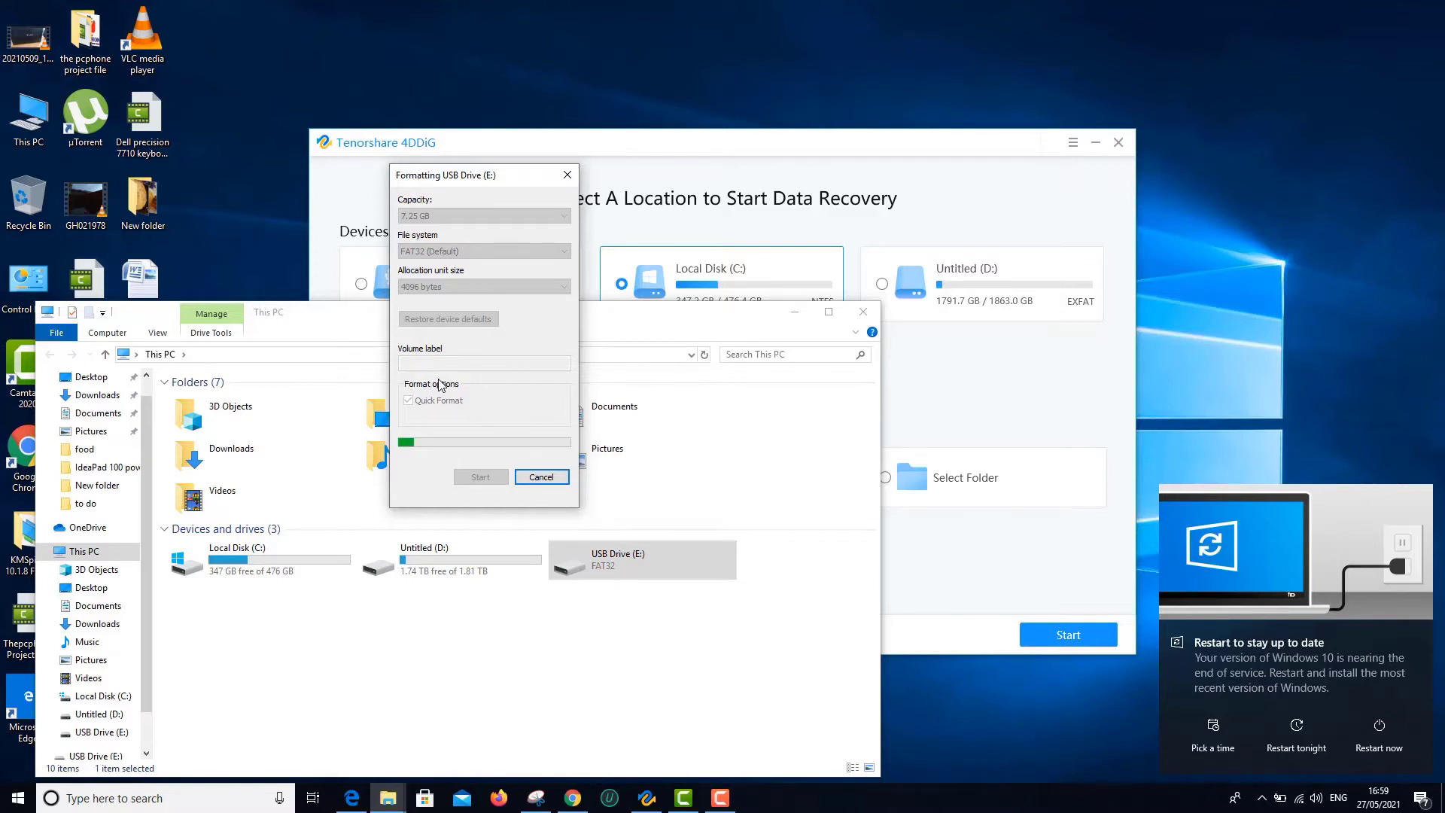
click(840, 397)
click(541, 476)
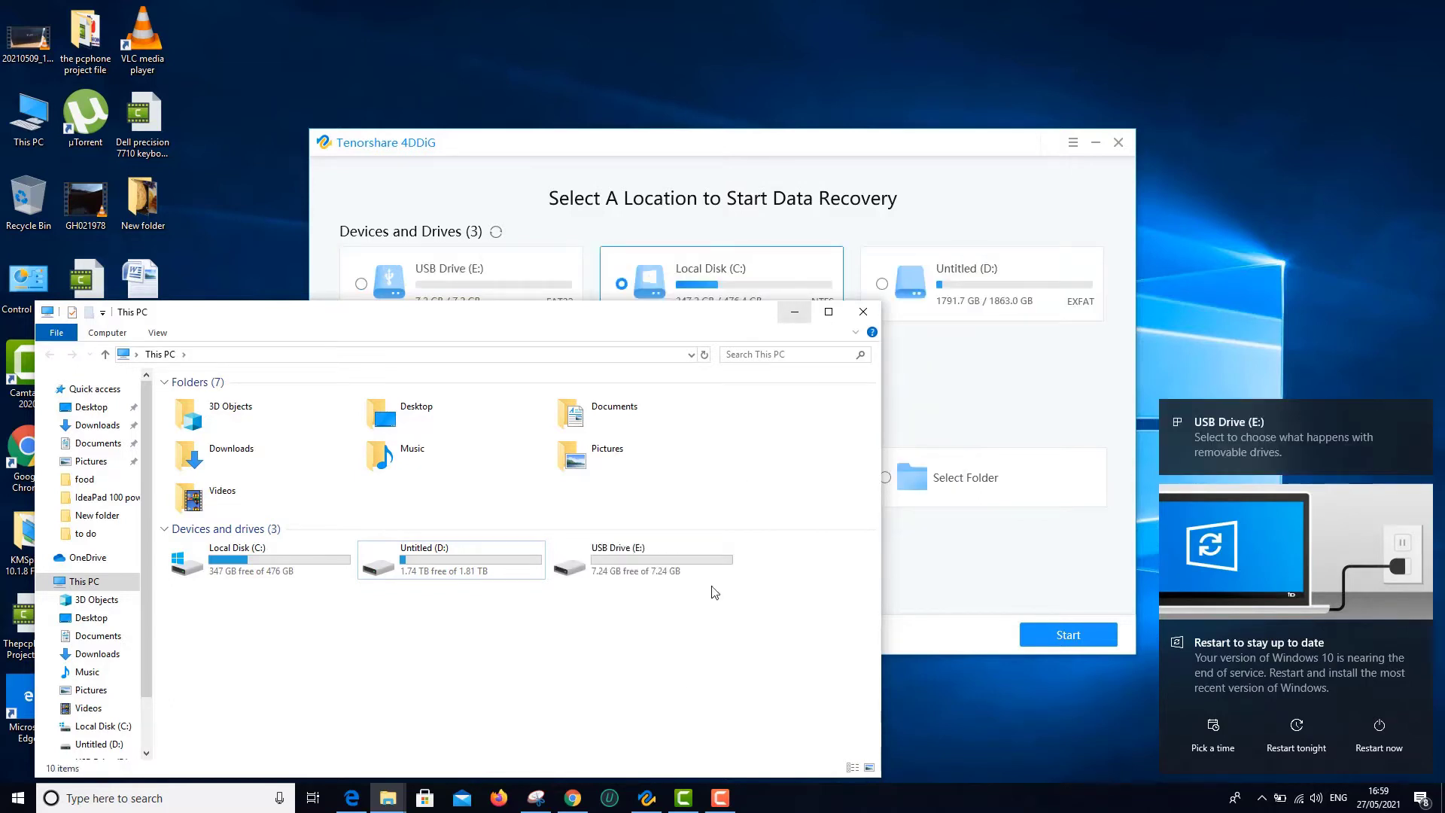
double_click(646, 582)
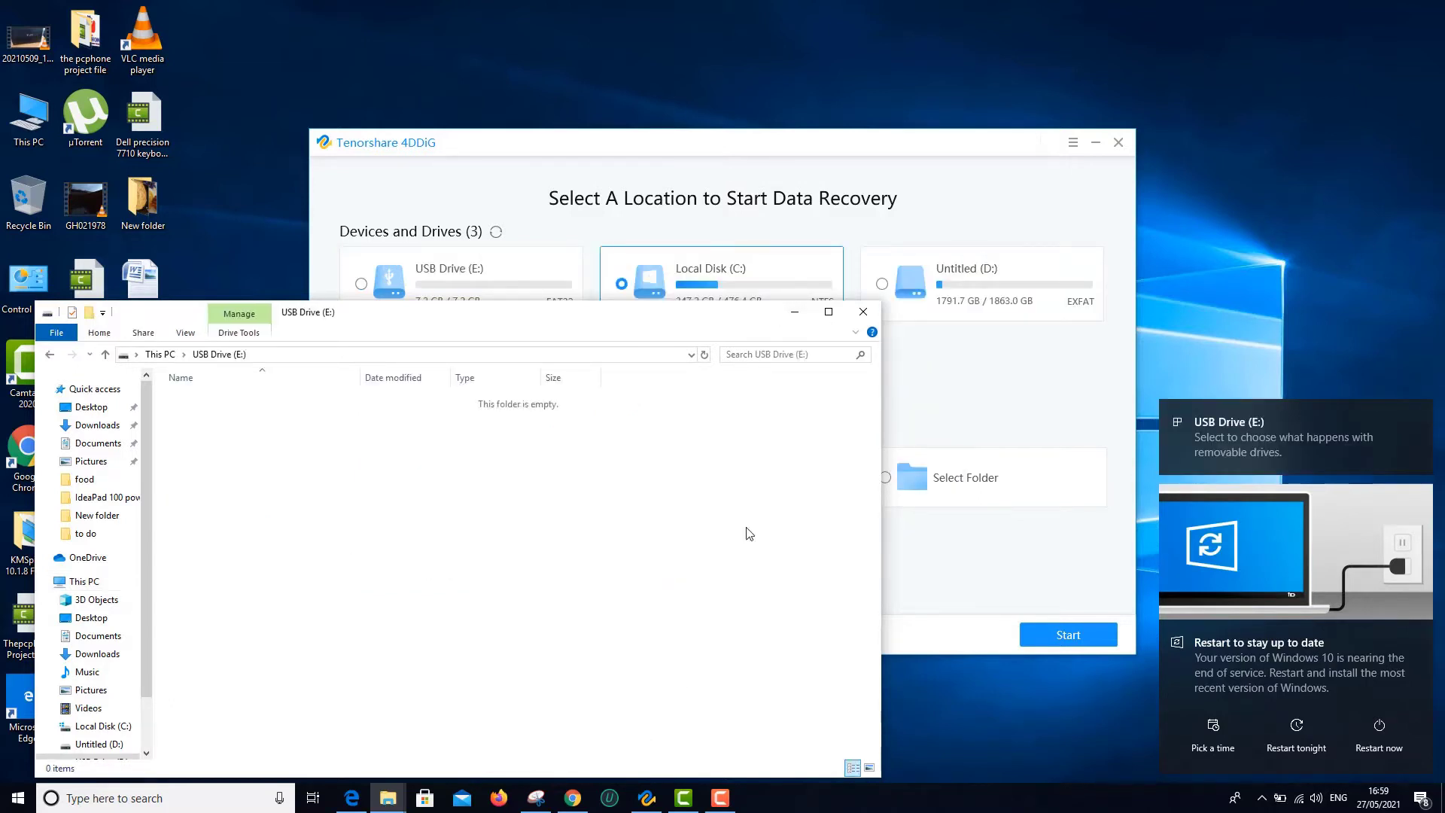
click(867, 316)
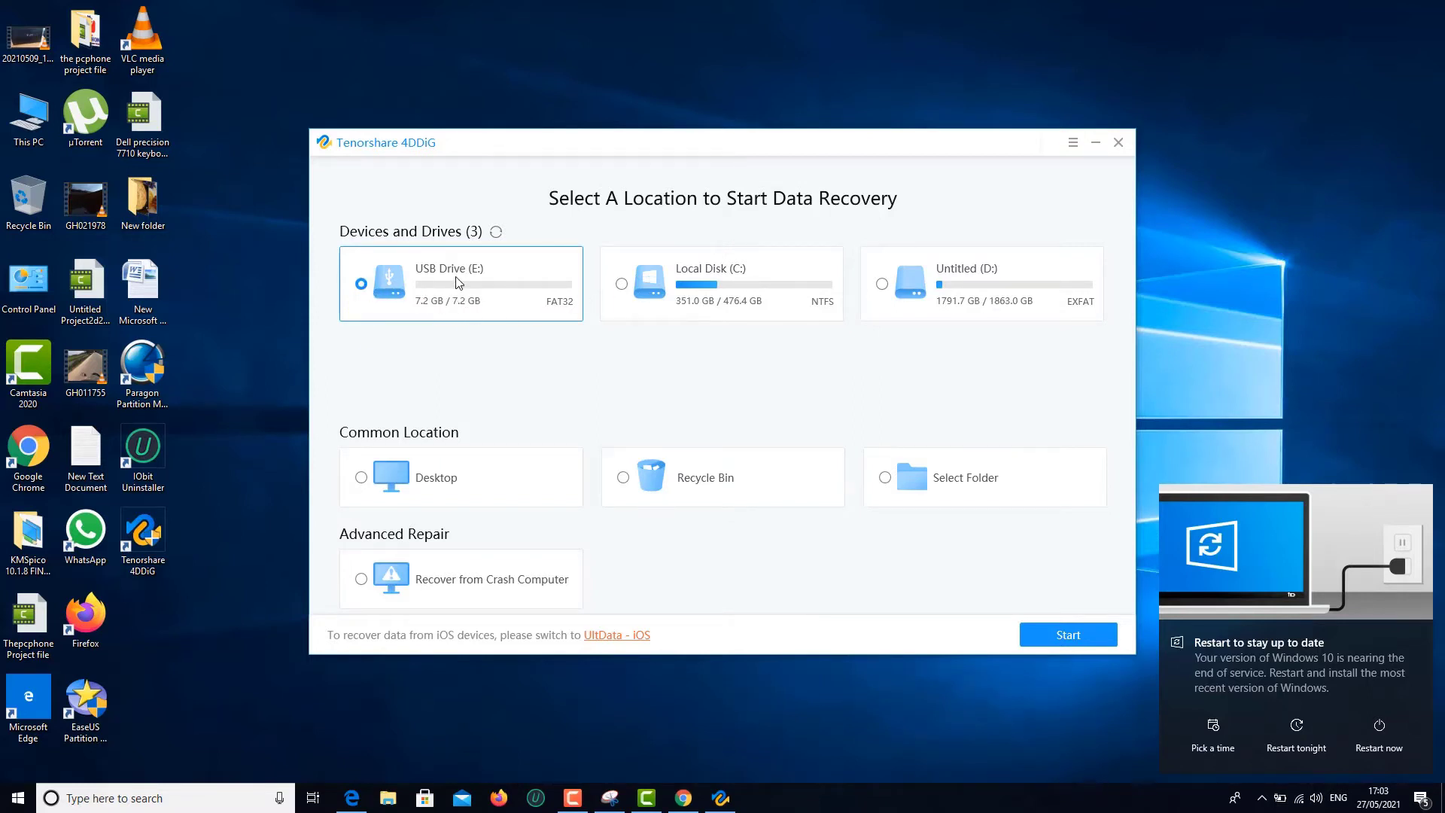
Choose USB Drive (E:) as the recovery location in Tenorshare 4DDiG and start scanning it.
click(364, 292)
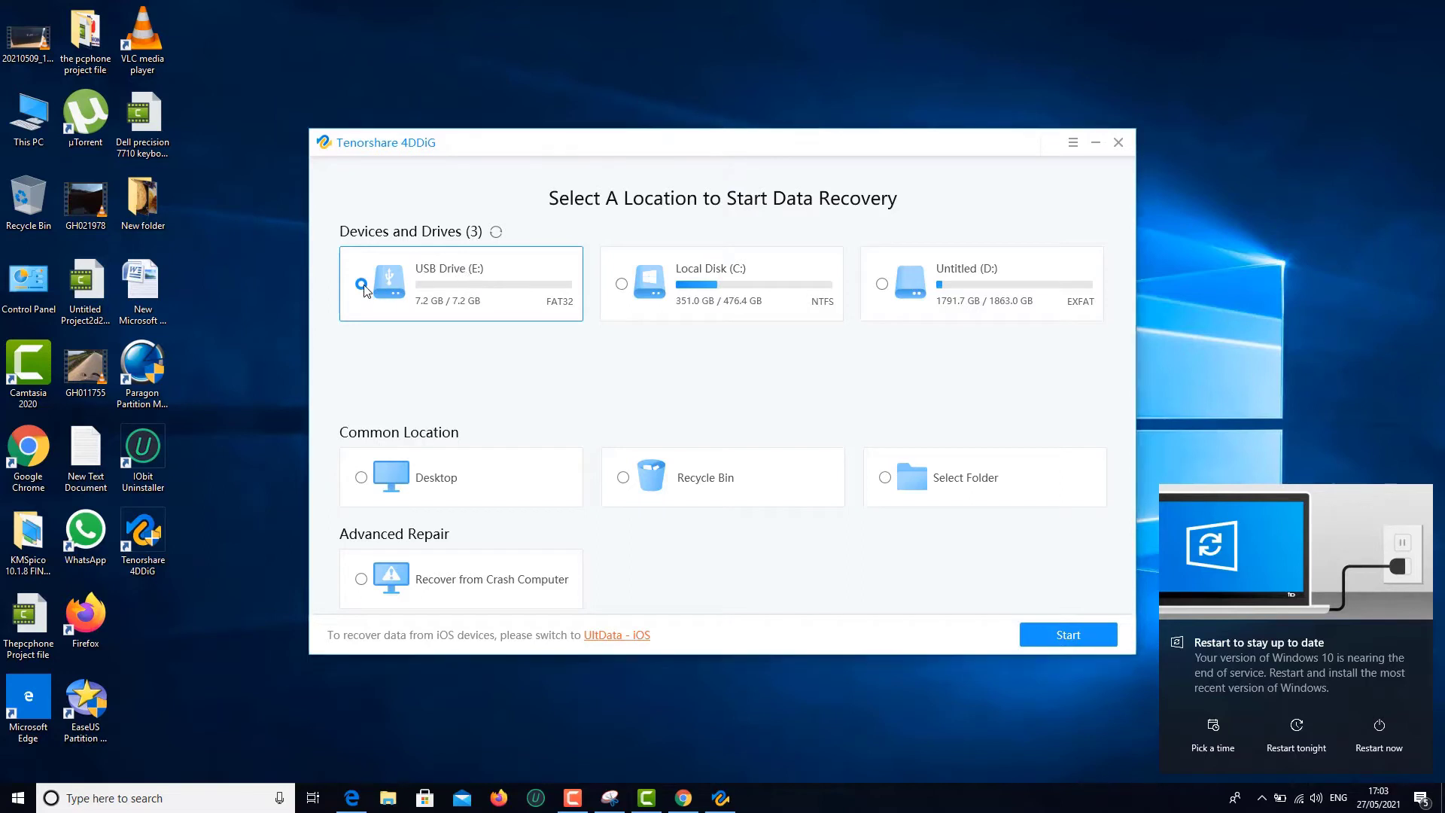
click(678, 283)
click(482, 278)
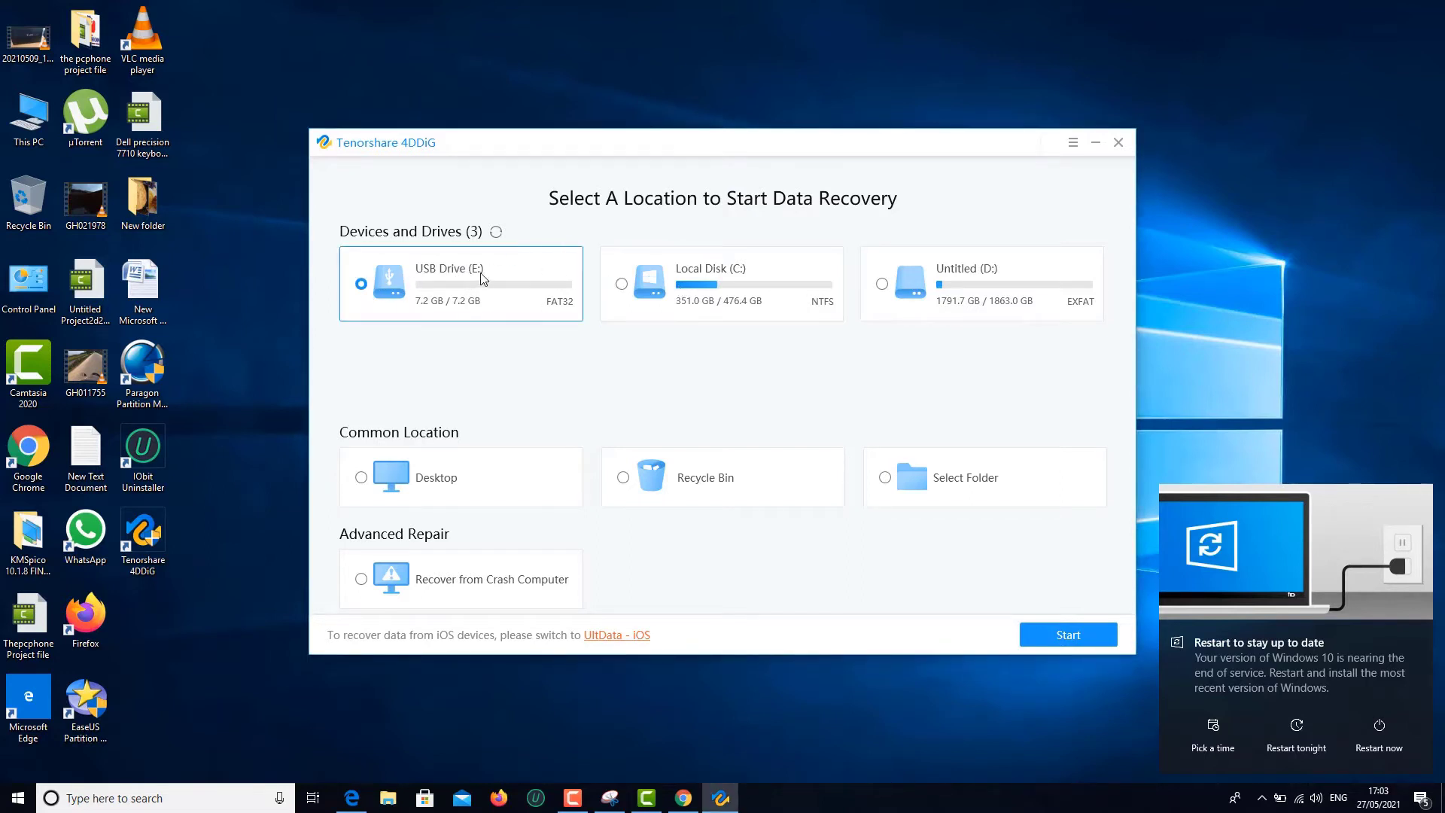
click(1081, 638)
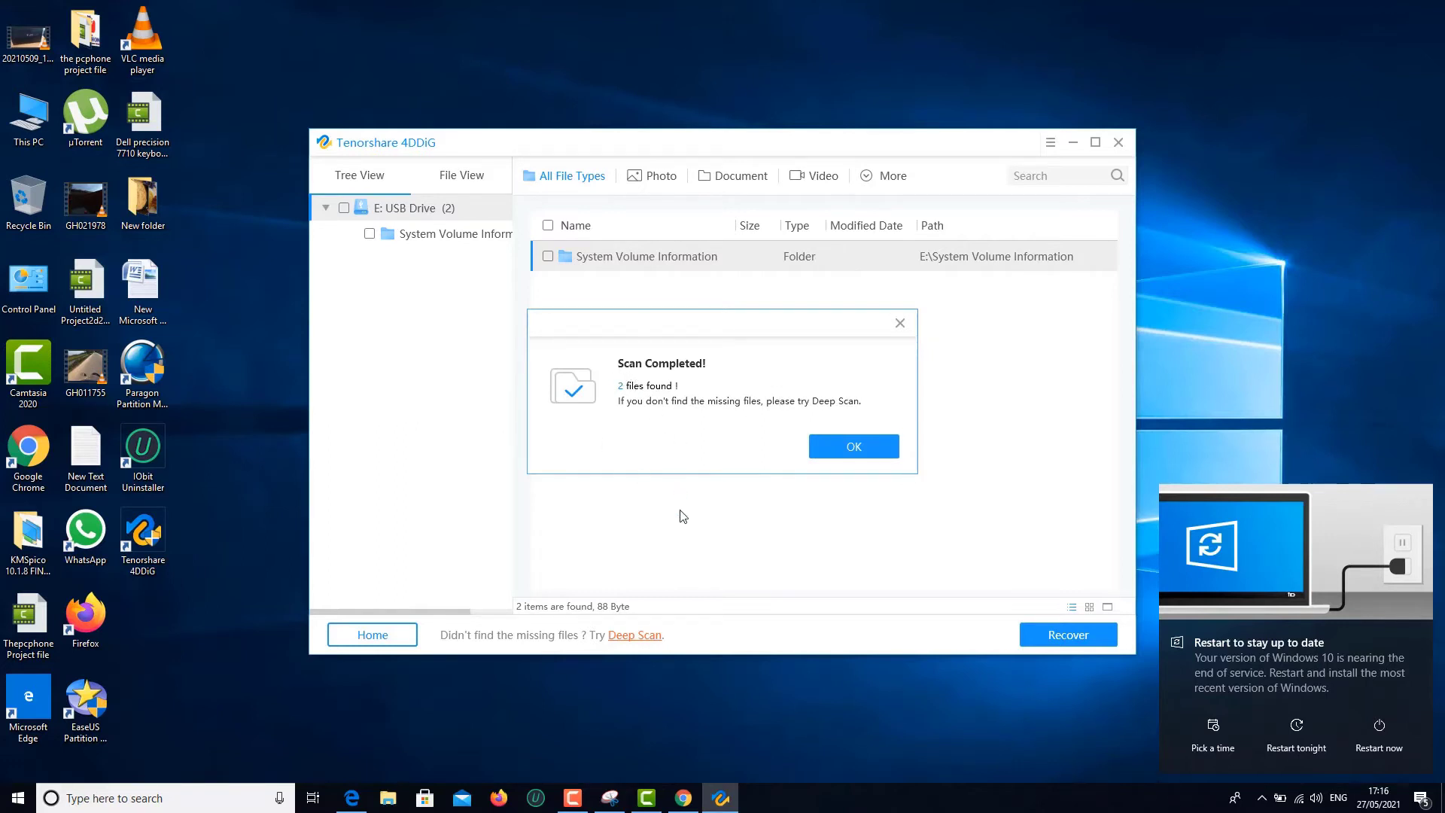
Dismiss the first scan's summary and run a Deep Scan of USB Drive (E:).
click(850, 449)
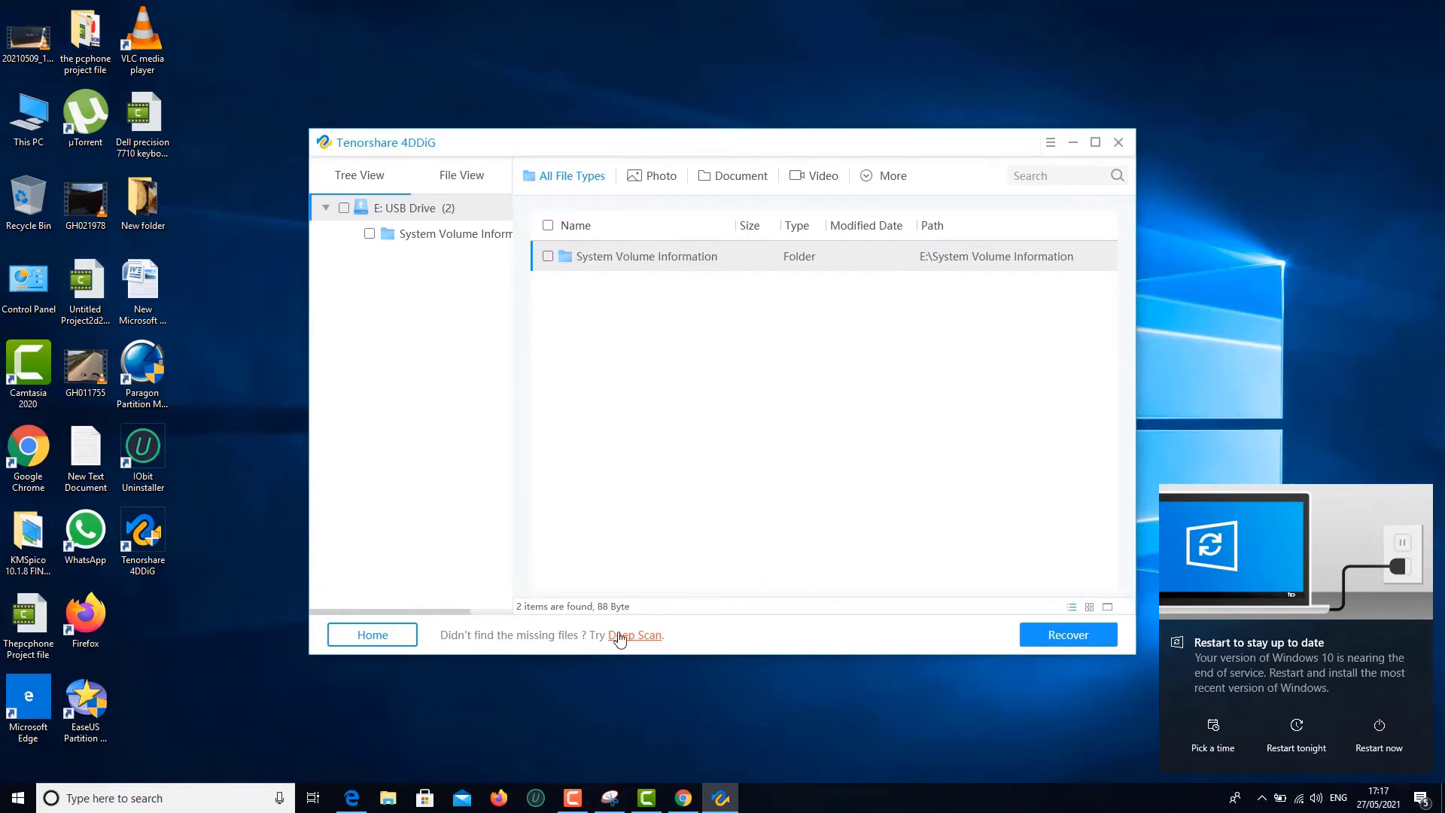
click(644, 637)
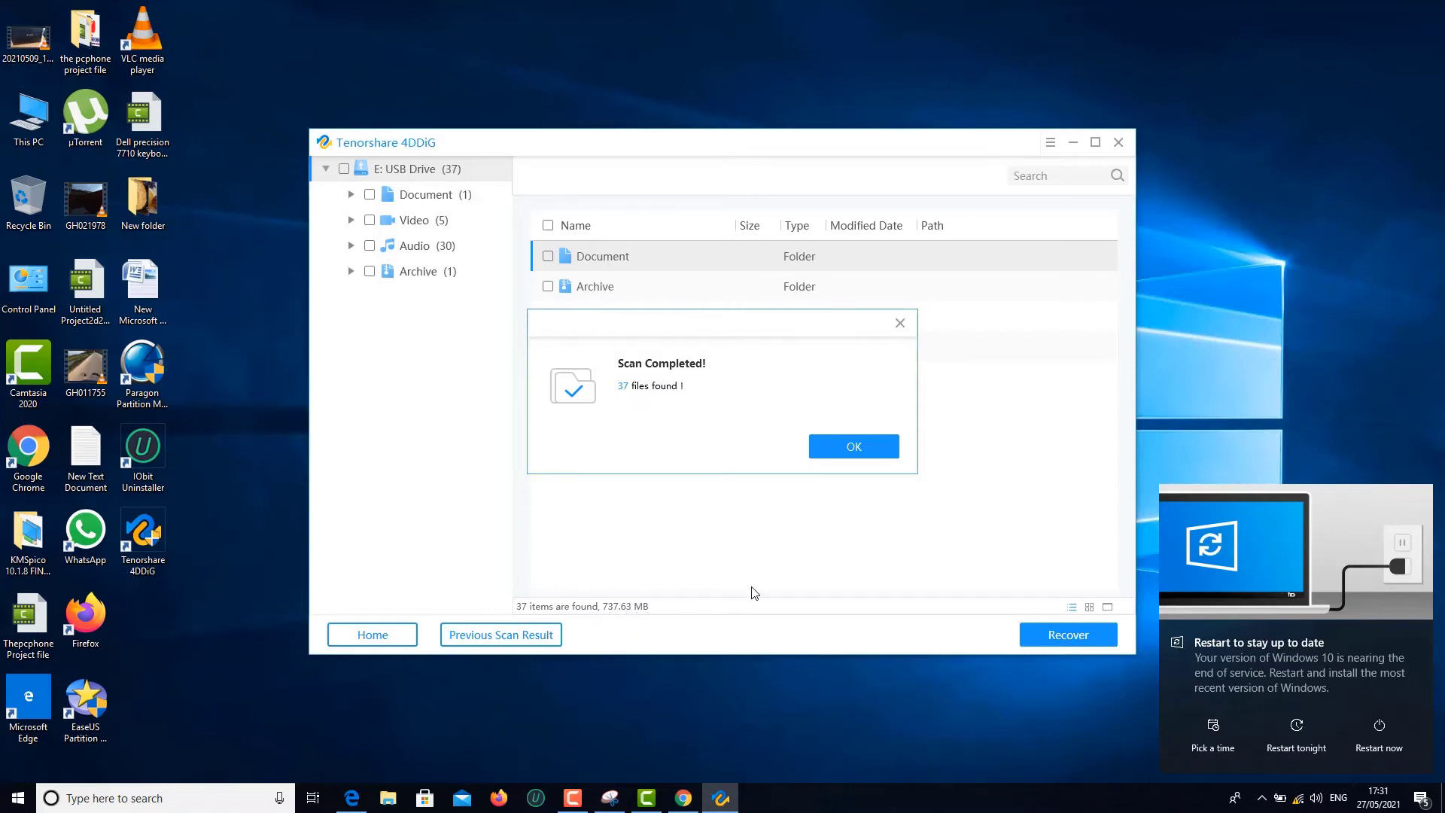
click(848, 448)
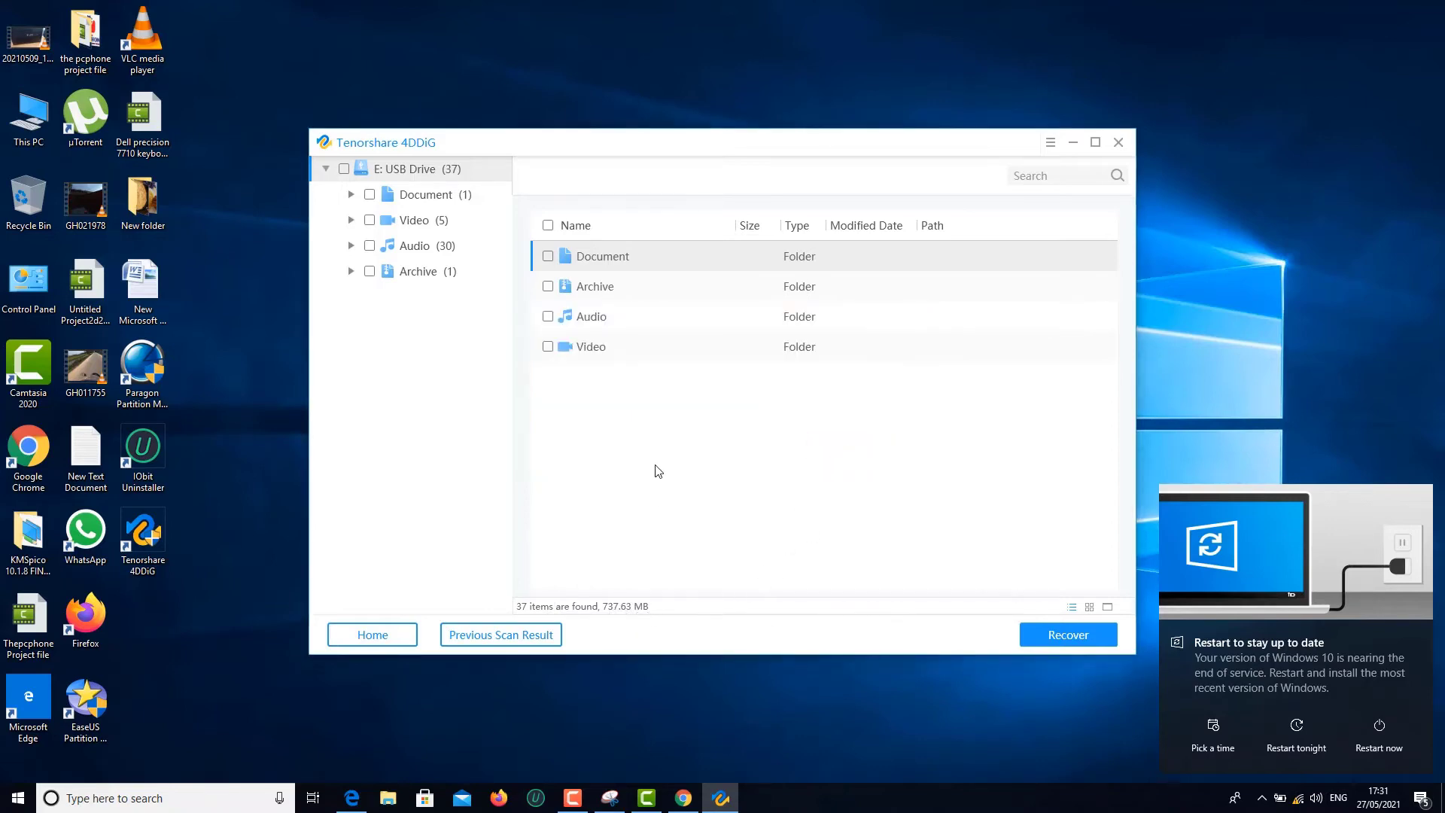
Select the Document, Archive, Audio and Video folders from the scan results and start recovering them.
click(1091, 636)
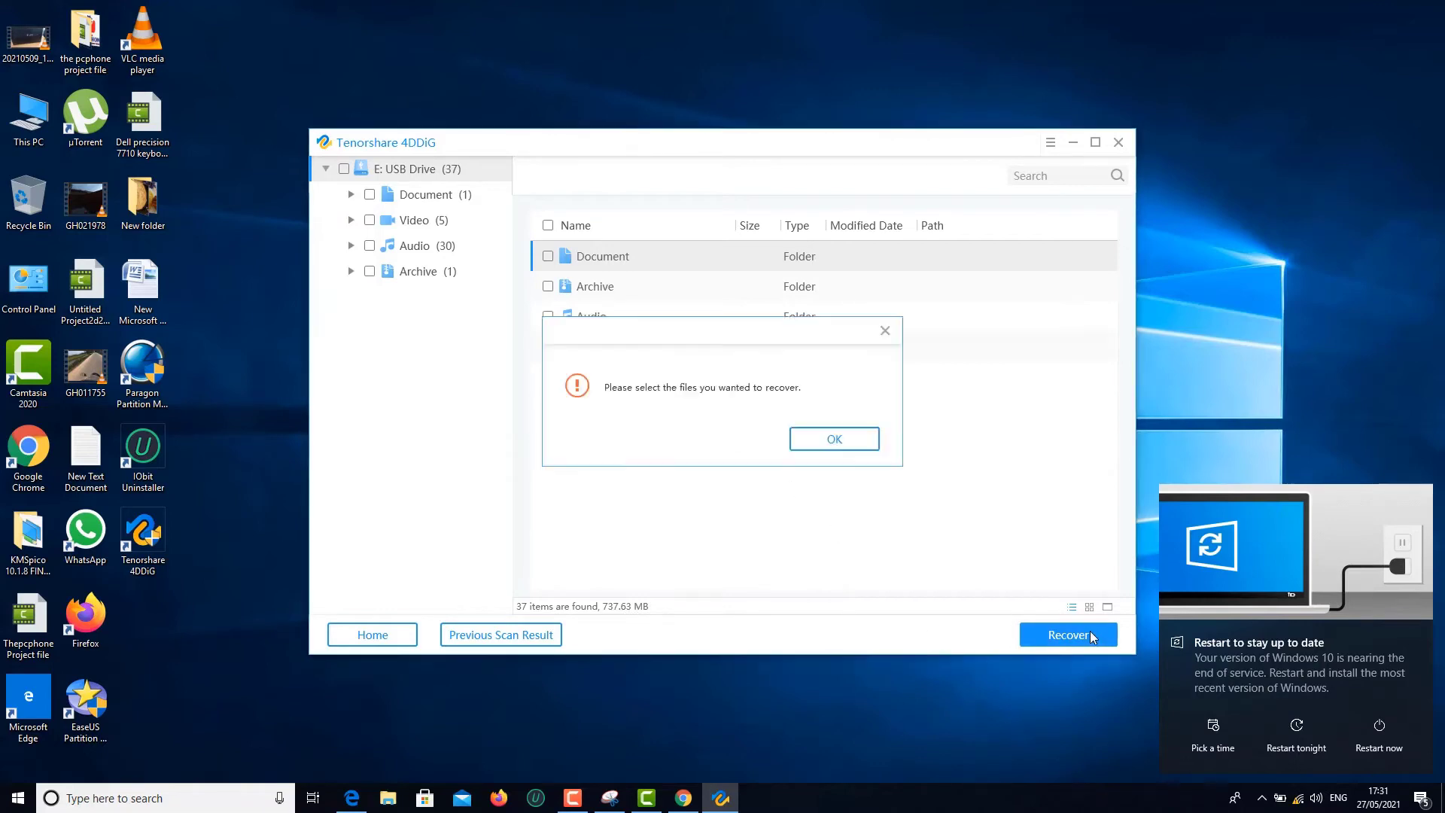
click(866, 441)
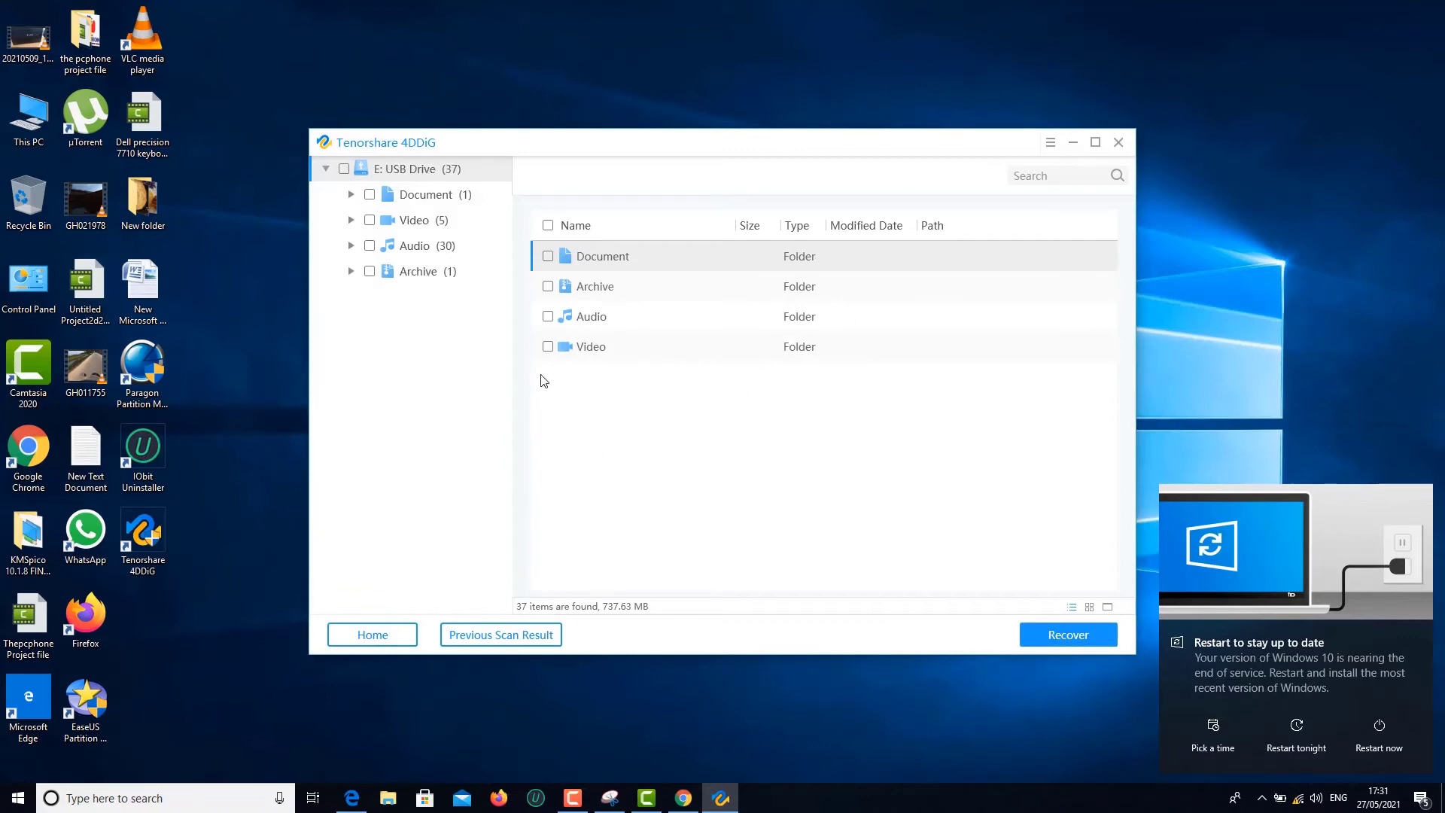
click(548, 257)
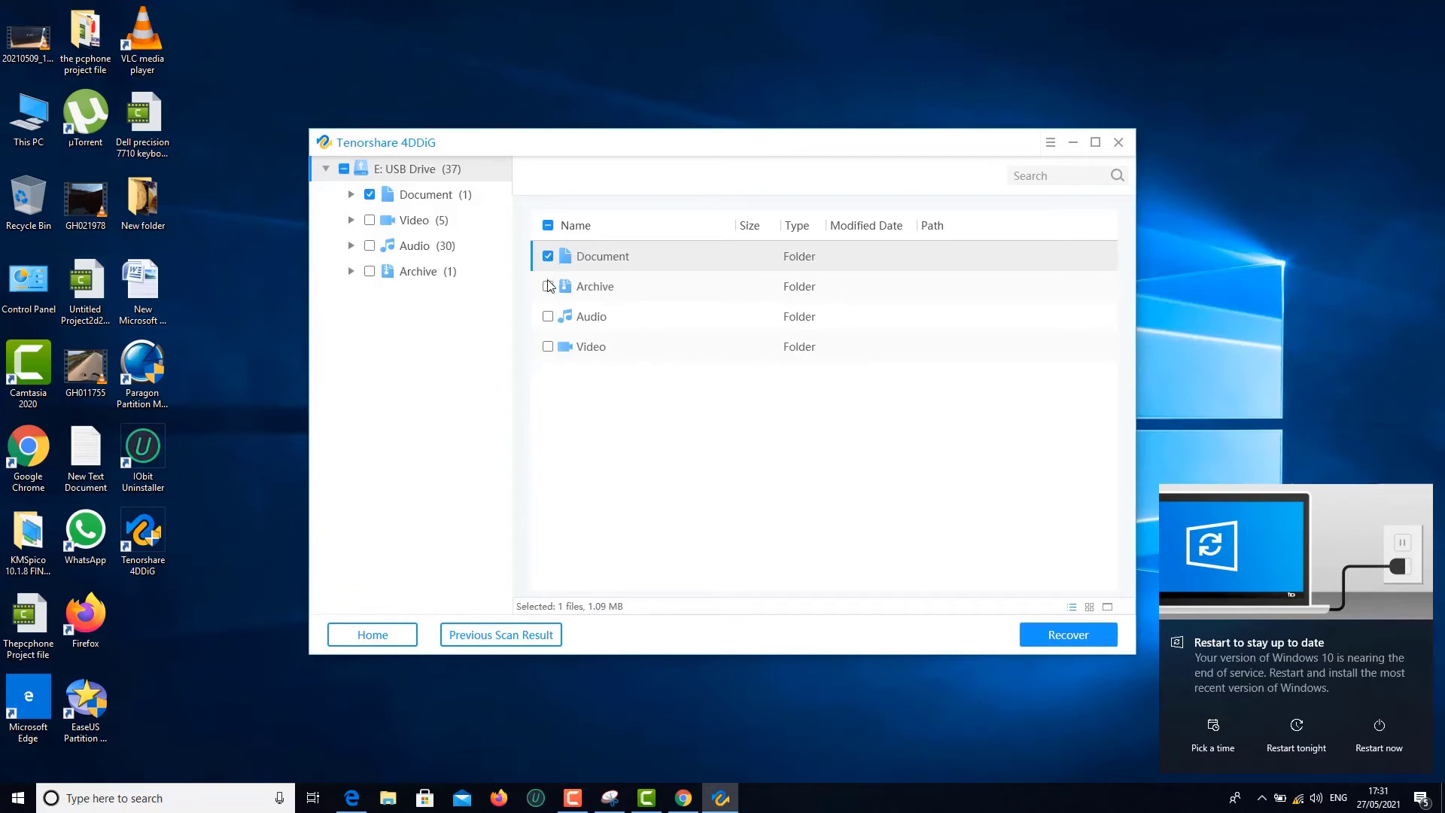
click(549, 288)
click(548, 318)
click(548, 348)
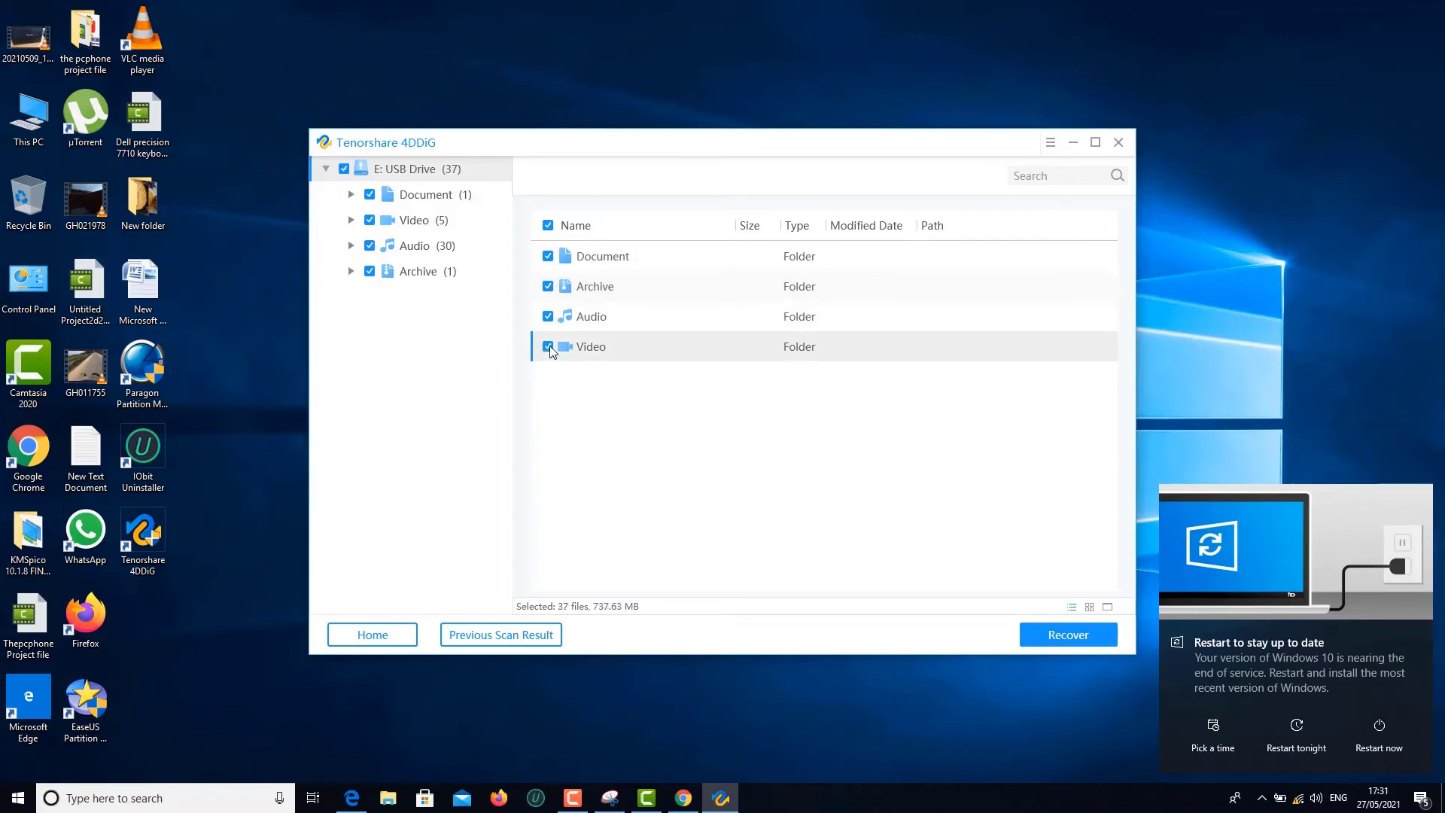
click(1067, 636)
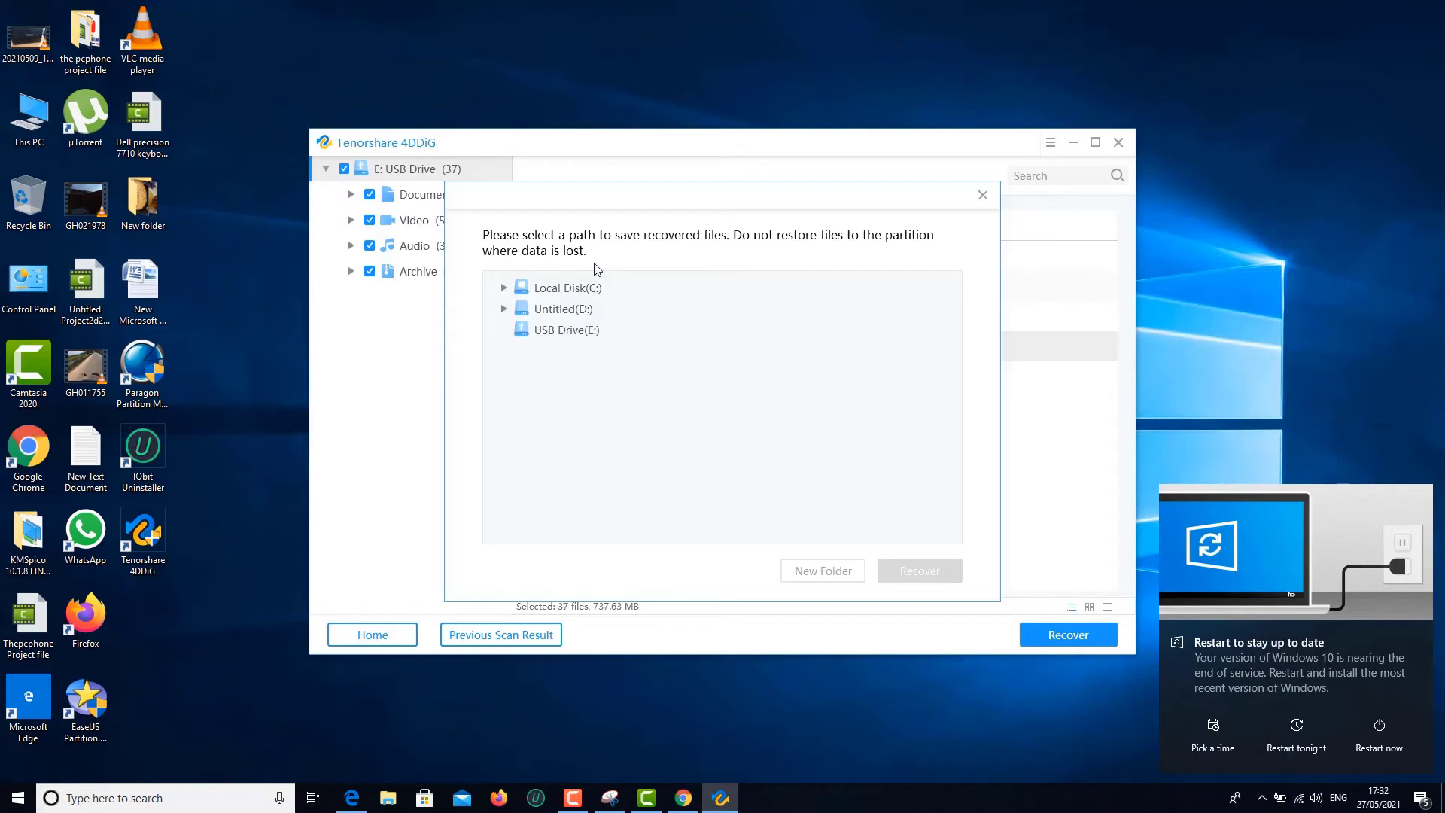
Expand Local Disk (C:) down to the dell user folder and browse its Desktop and Documents folders for a save location.
click(504, 288)
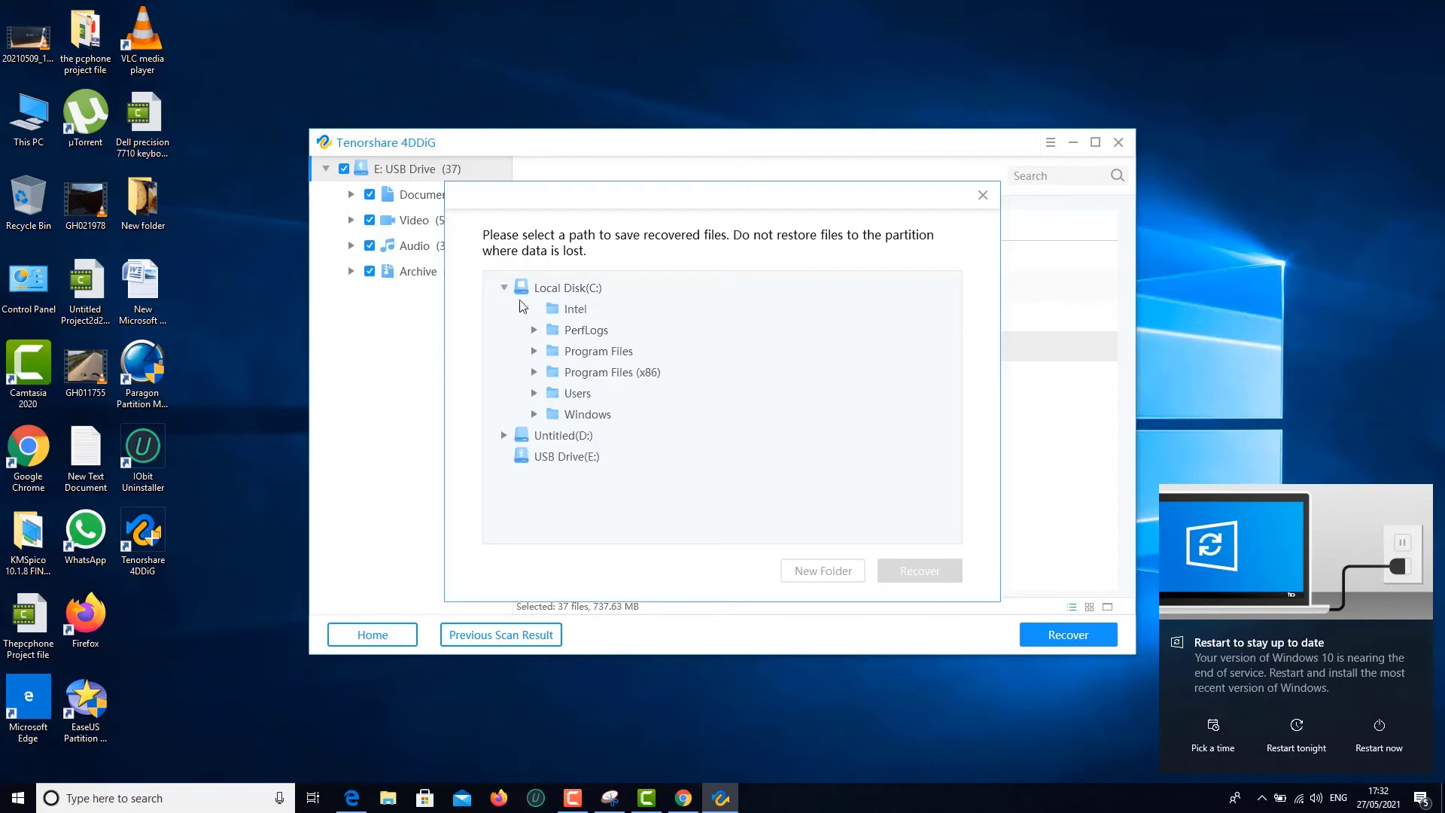
click(539, 391)
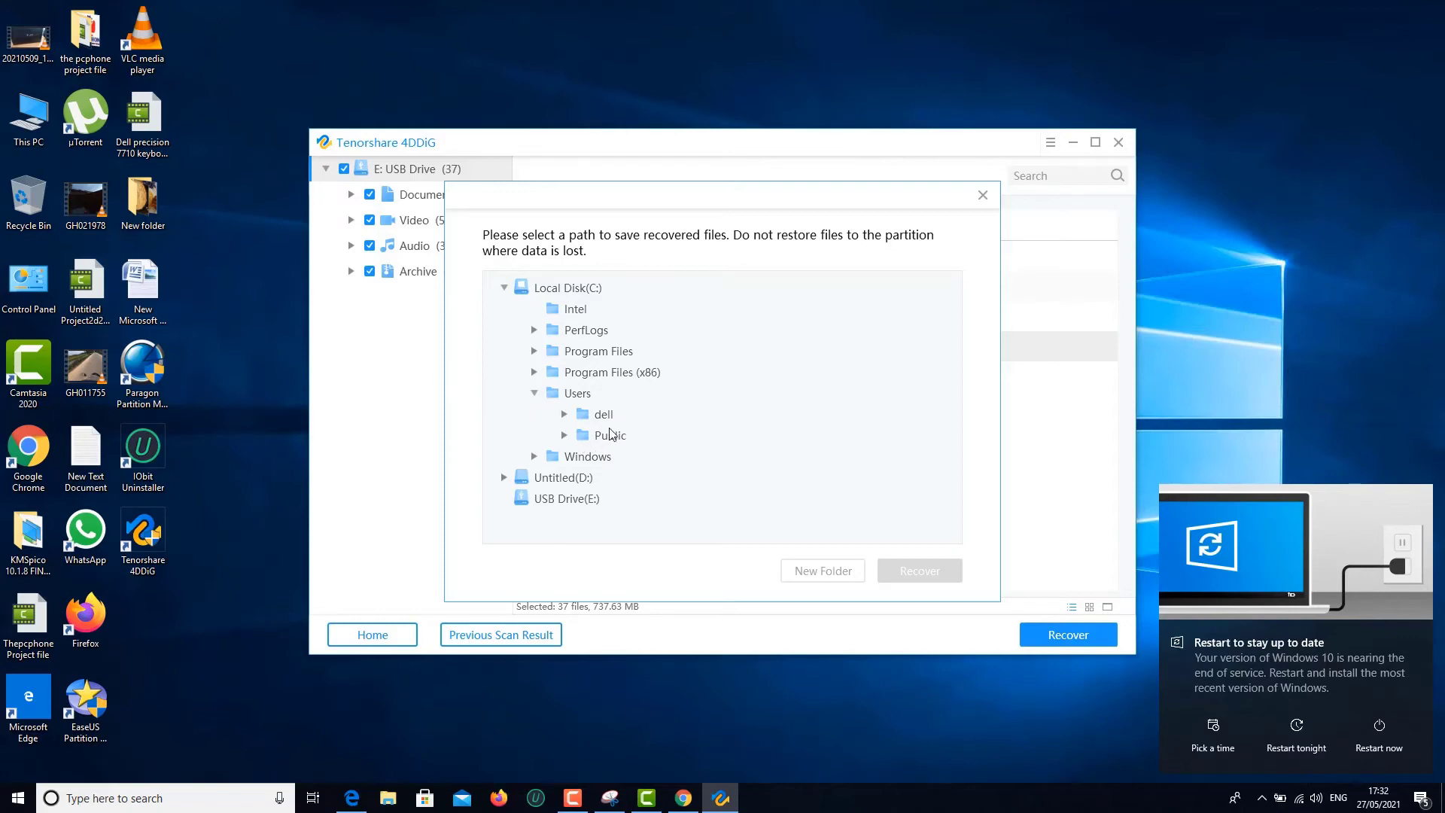
click(566, 416)
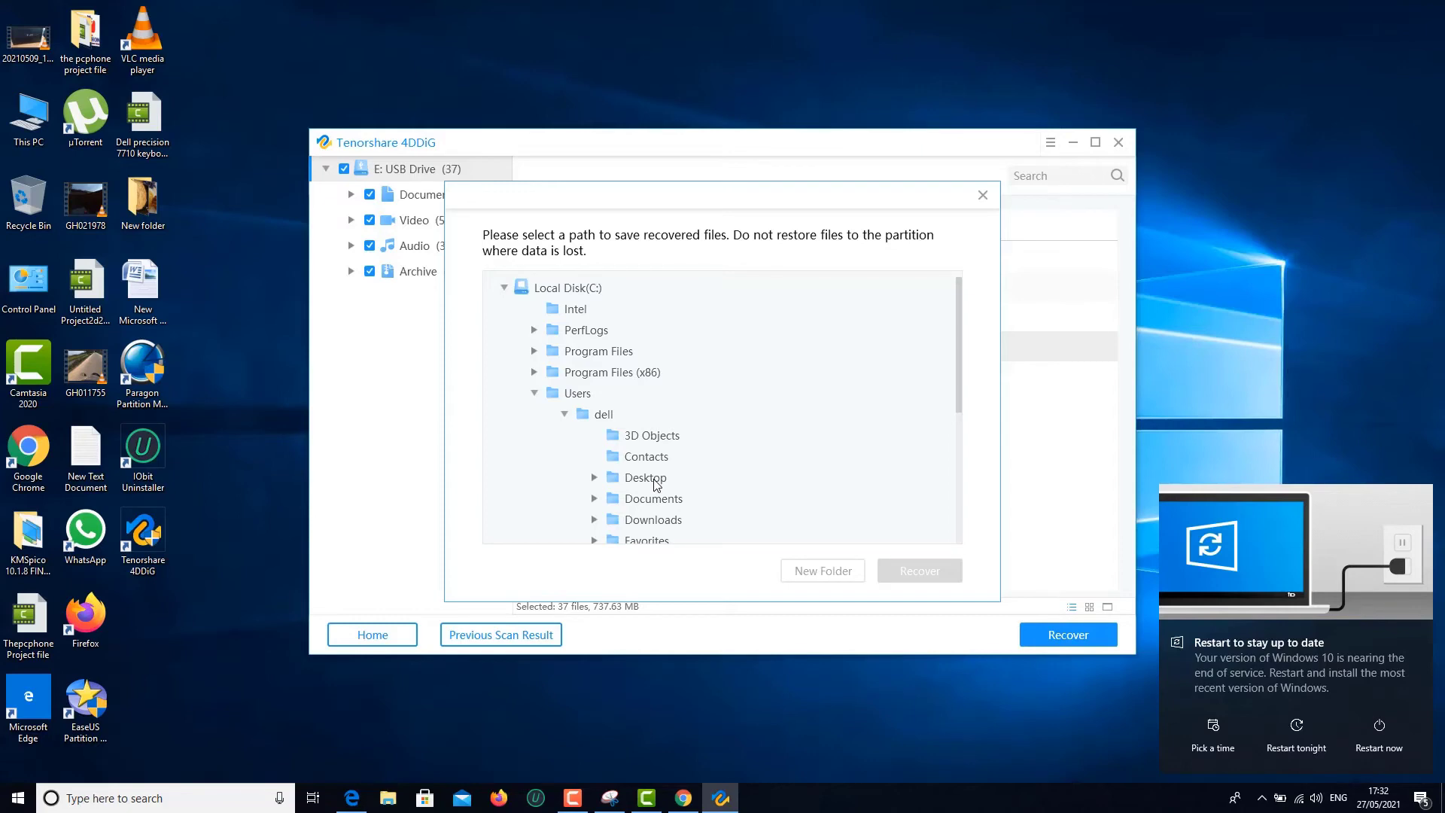
click(593, 479)
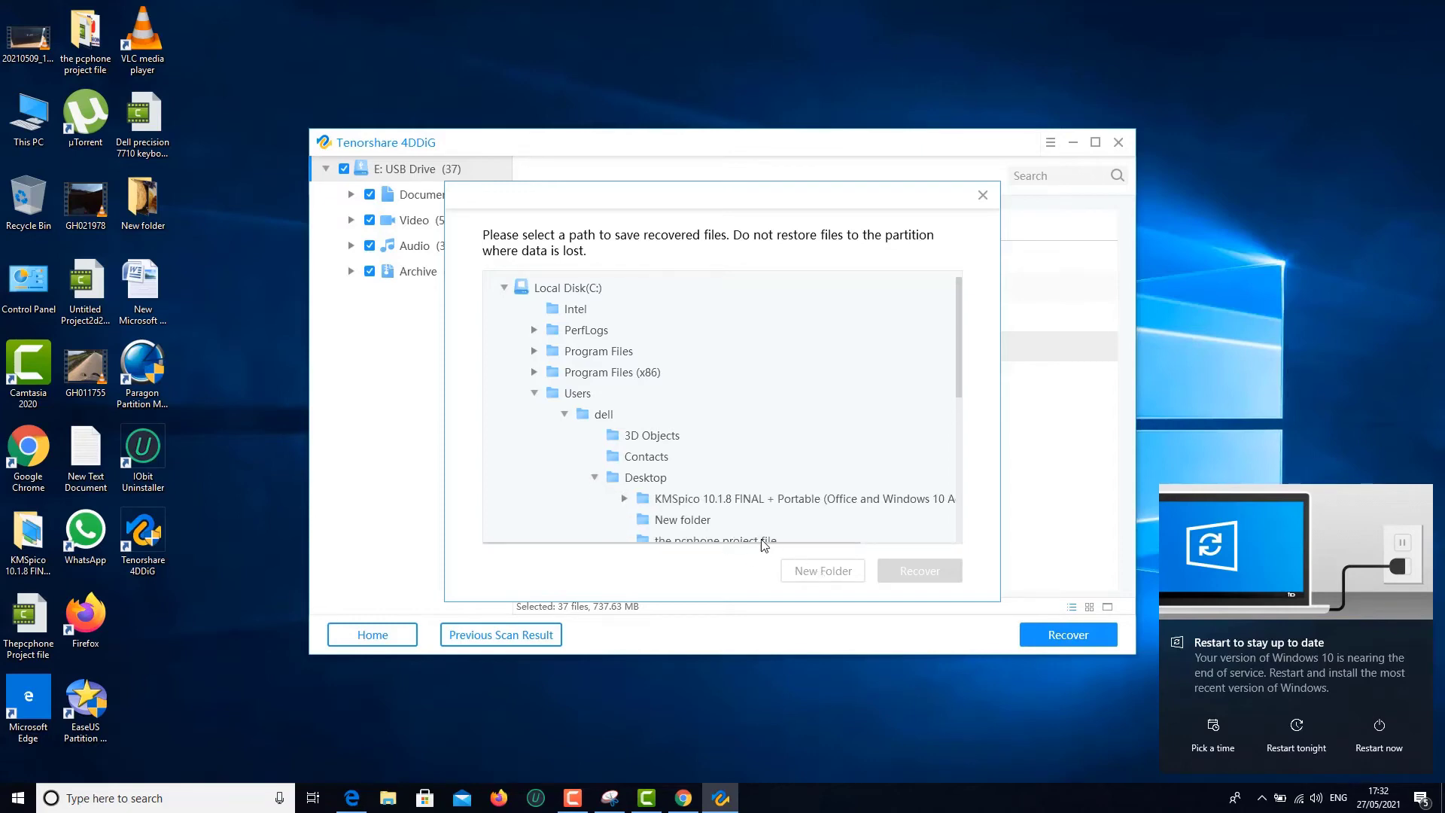
scroll(721, 522, down, 2)
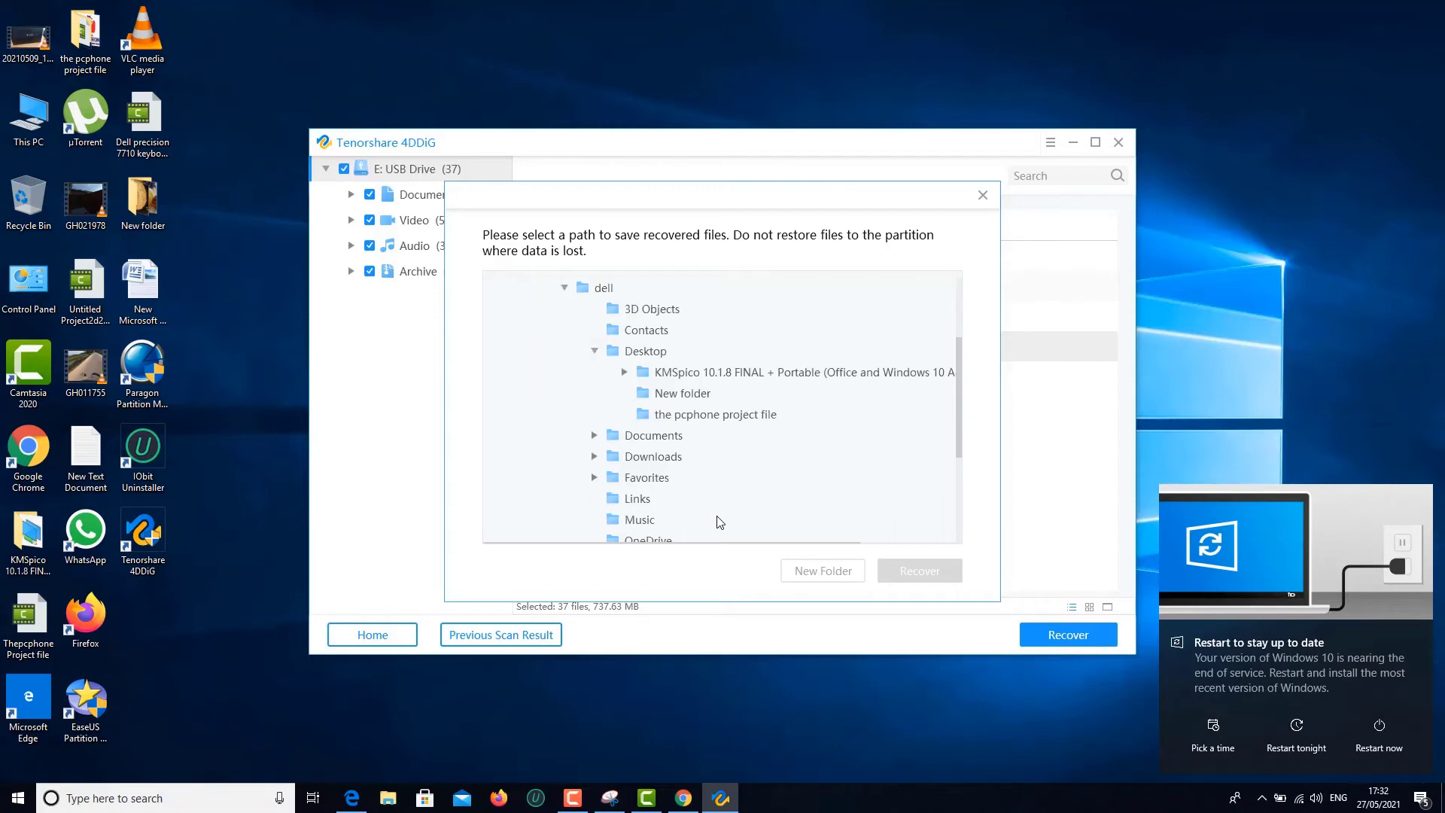
click(594, 436)
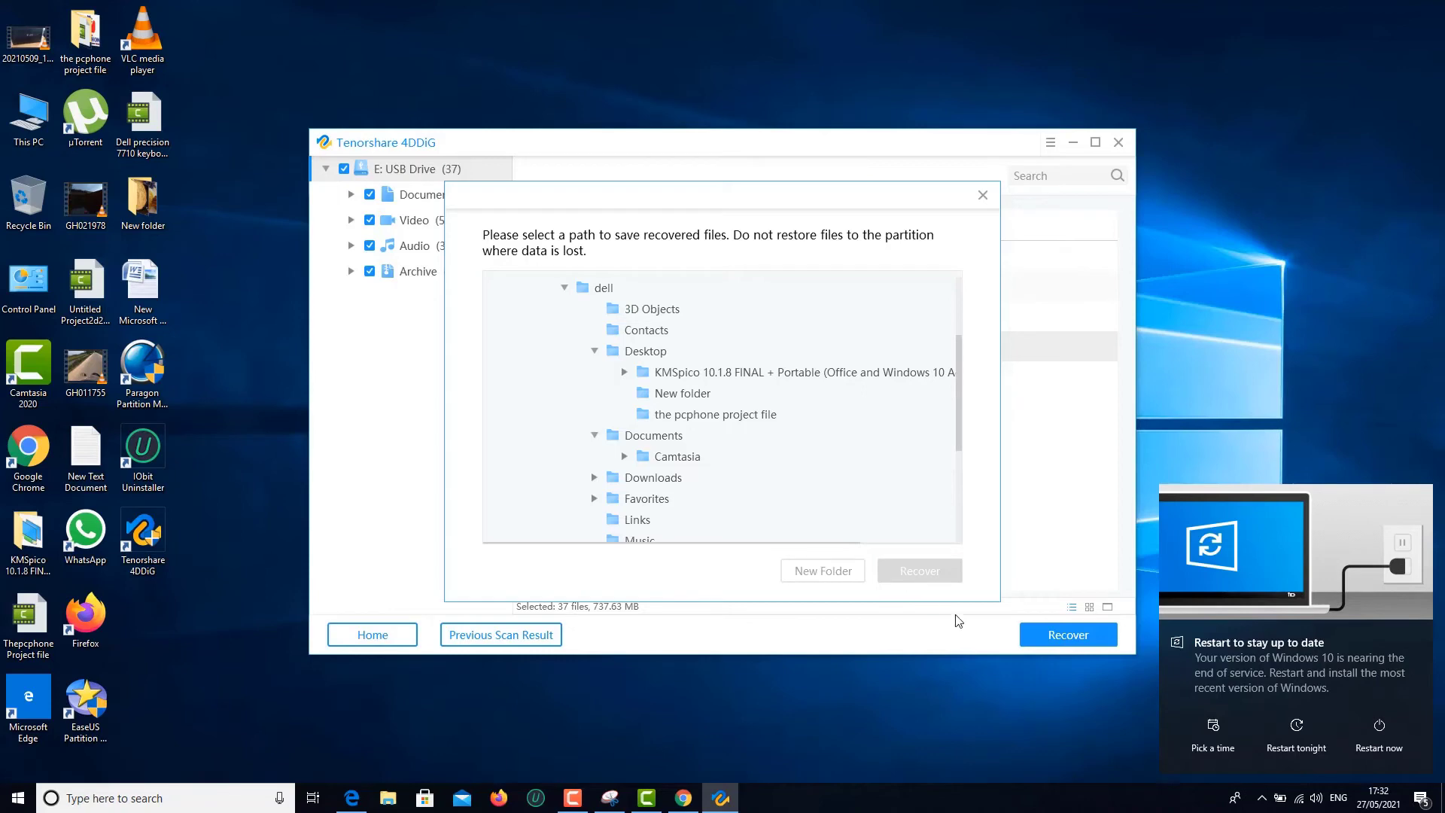
double_click(673, 459)
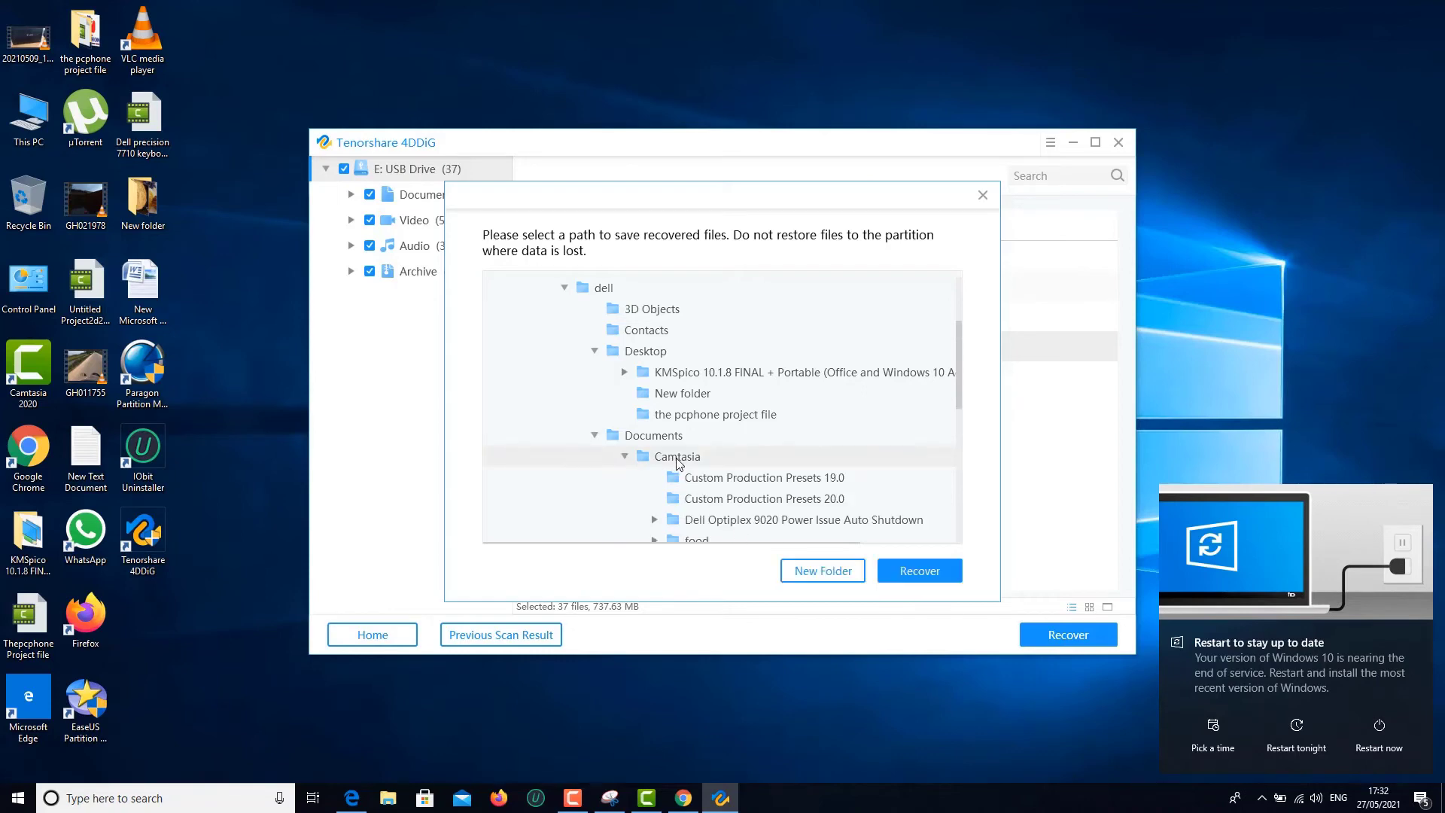
click(596, 436)
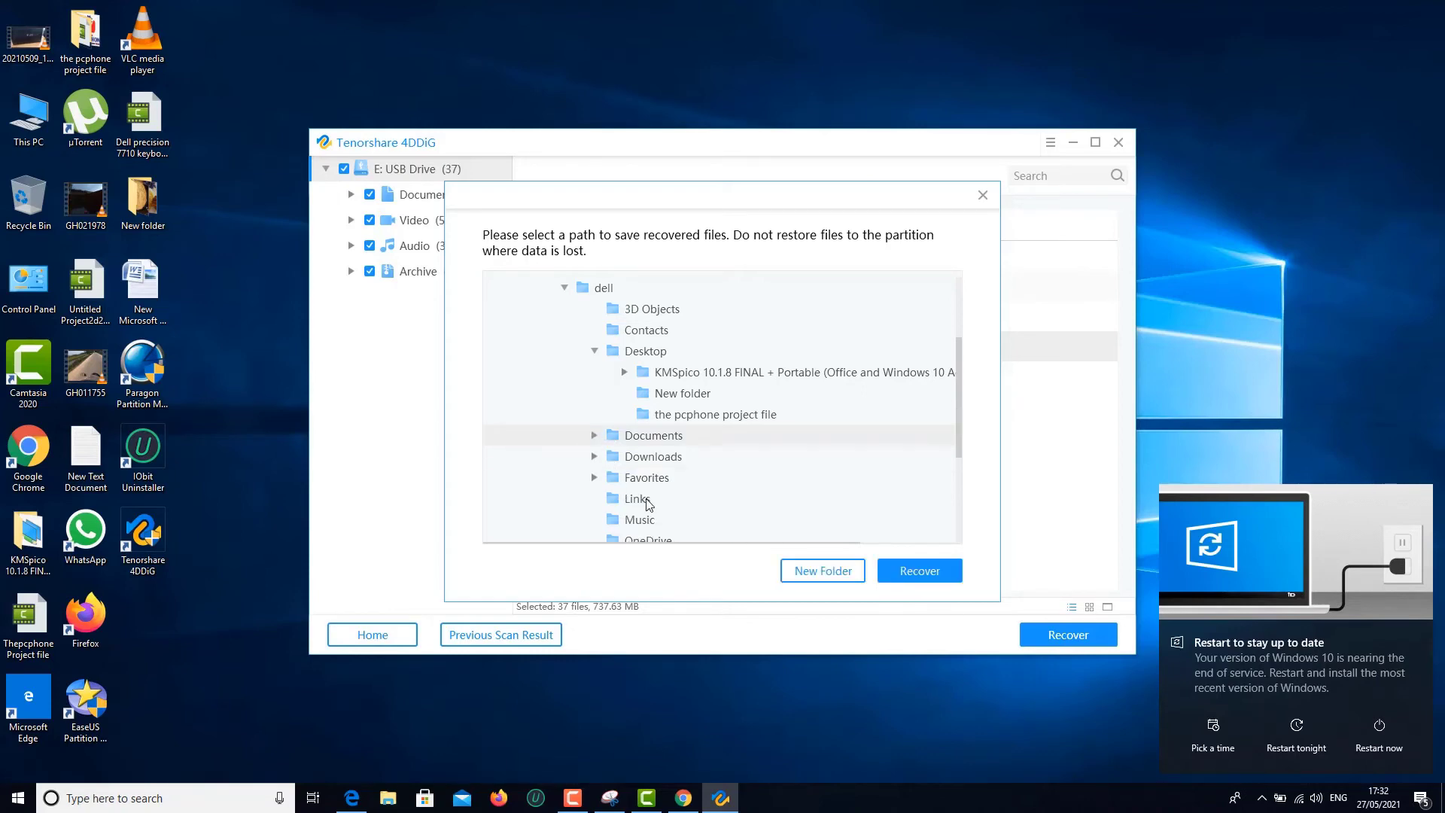
scroll(649, 484, down, 2)
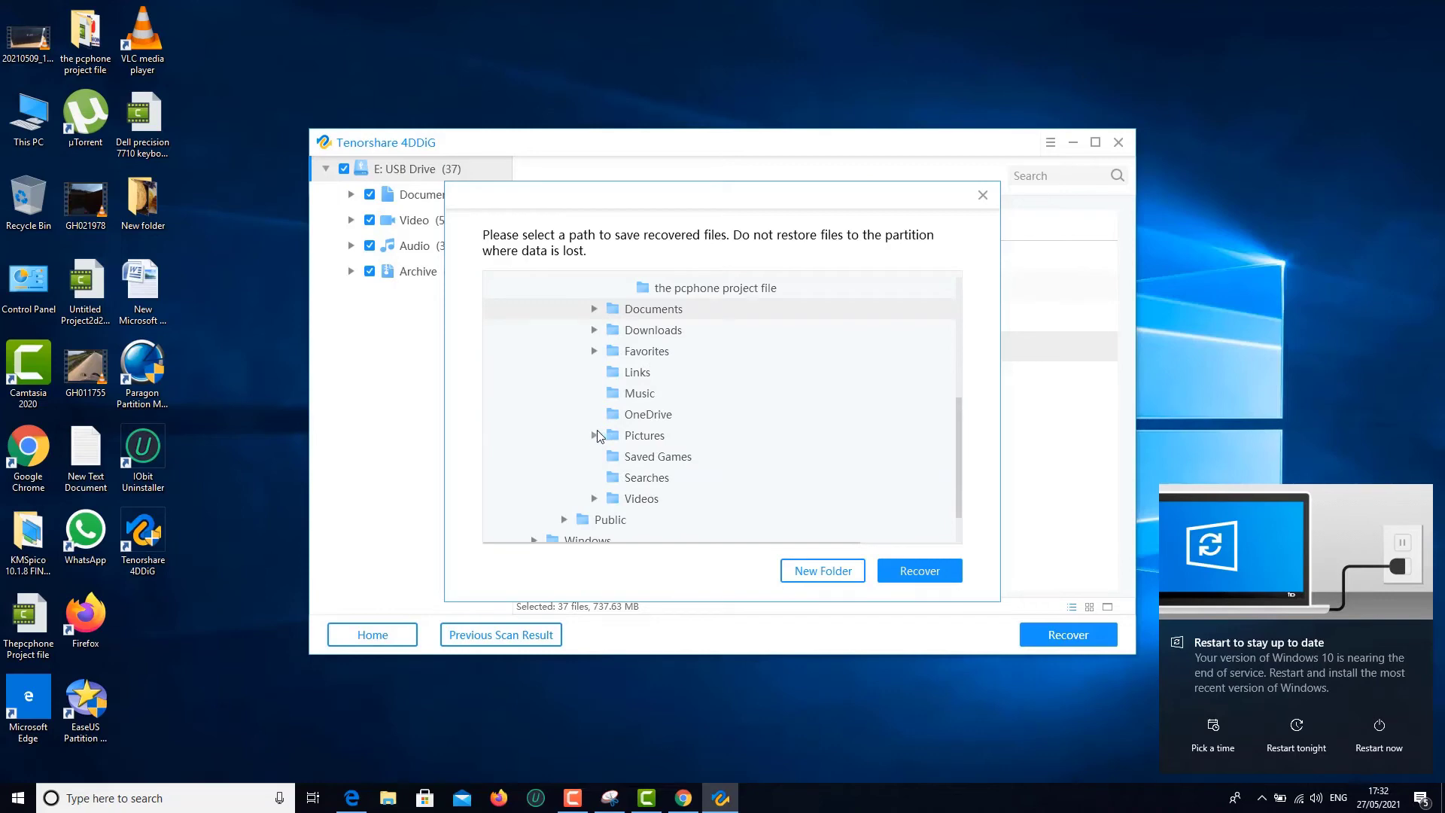
Create a New Folder inside Pictures > Camera Roll and recover the selected files into it.
click(594, 436)
click(689, 460)
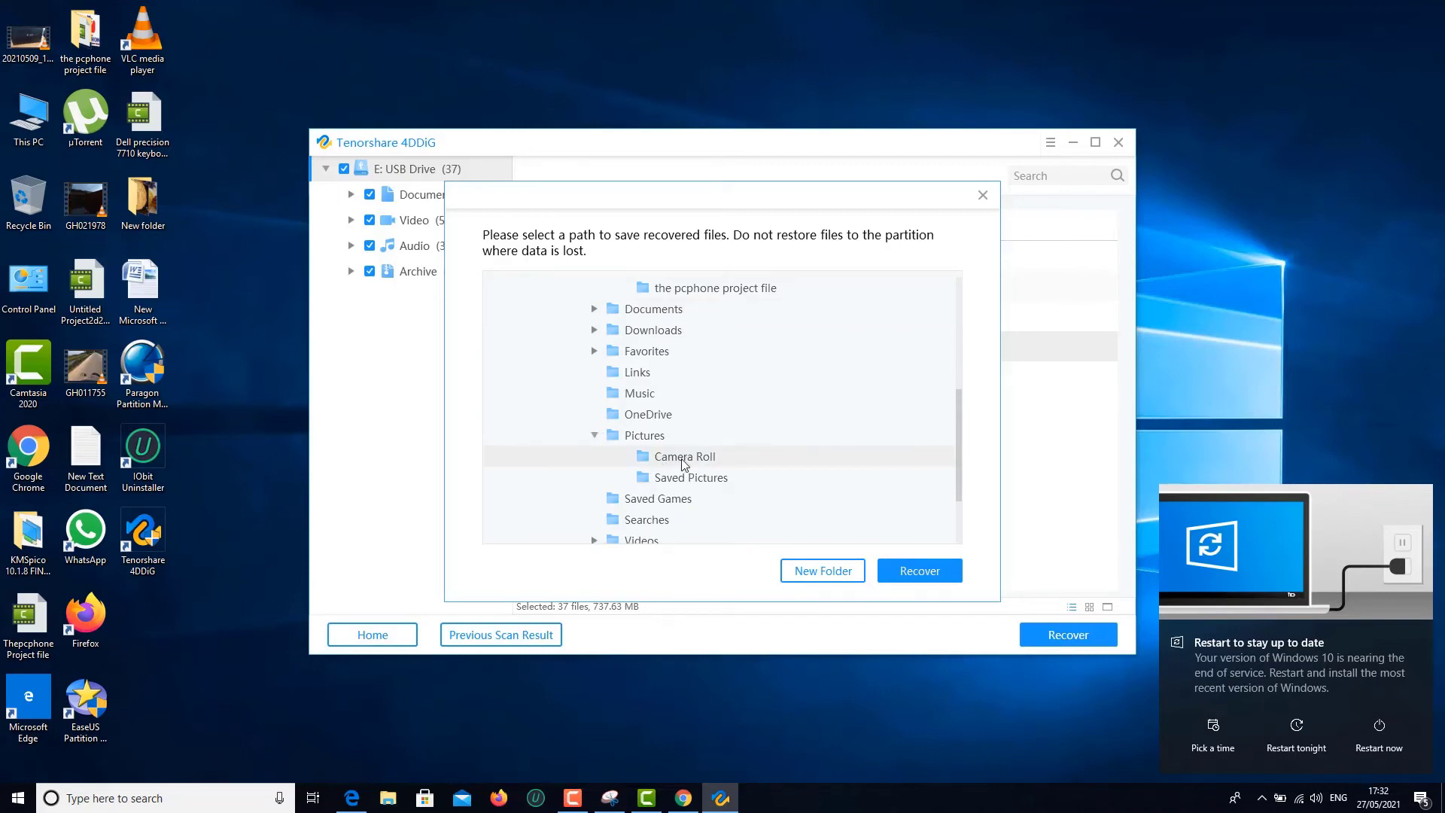
click(810, 571)
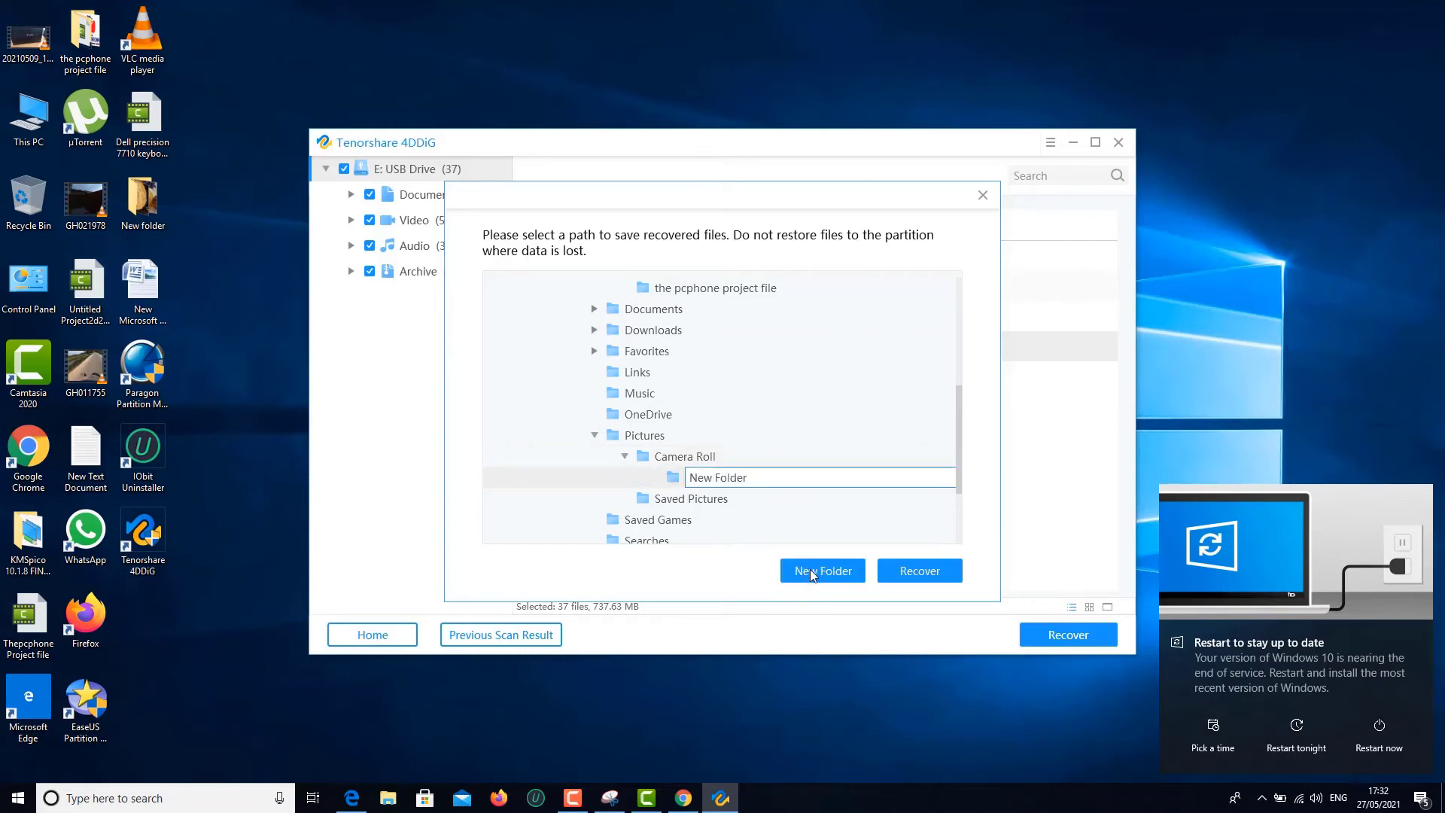
click(920, 570)
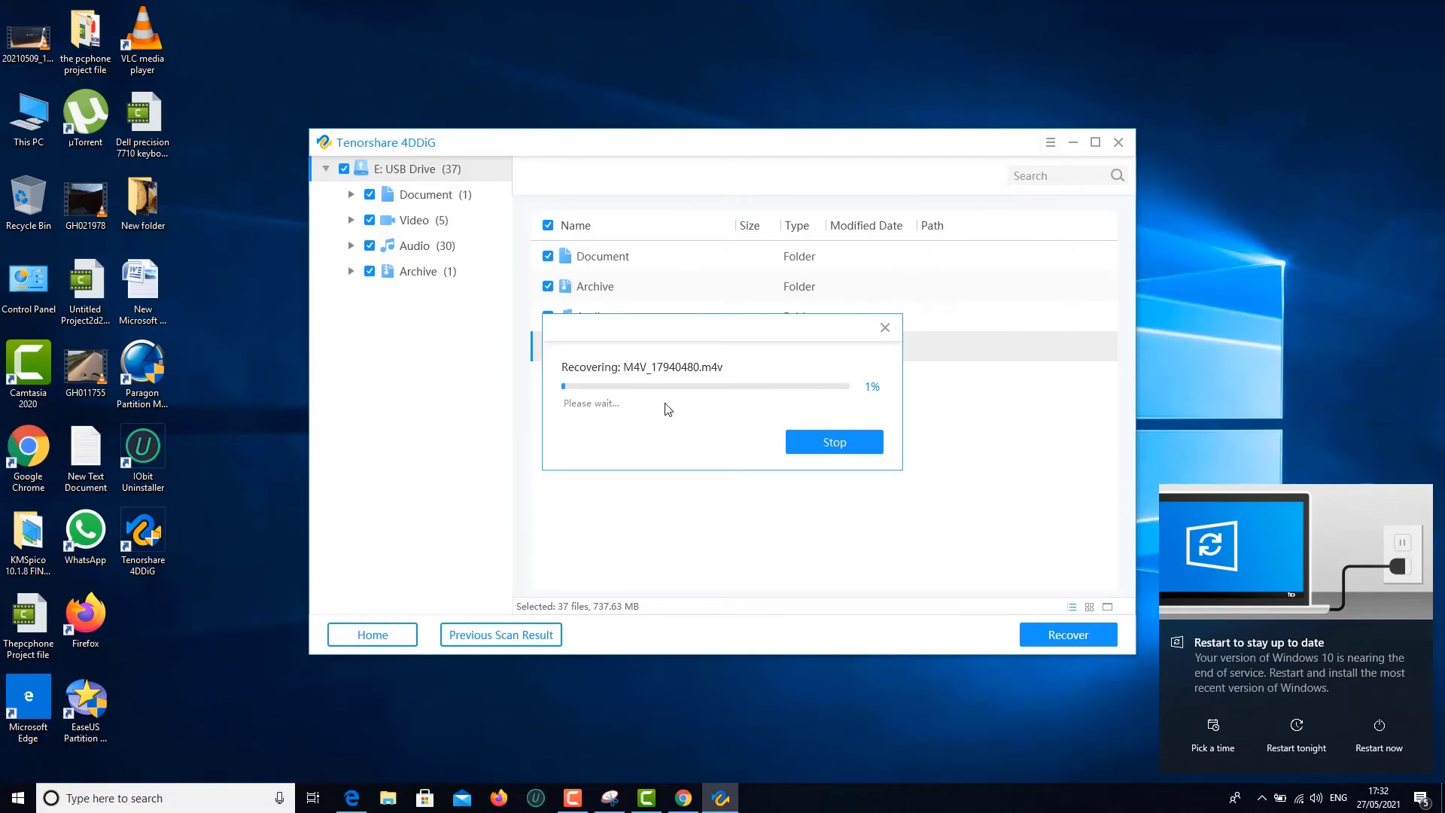
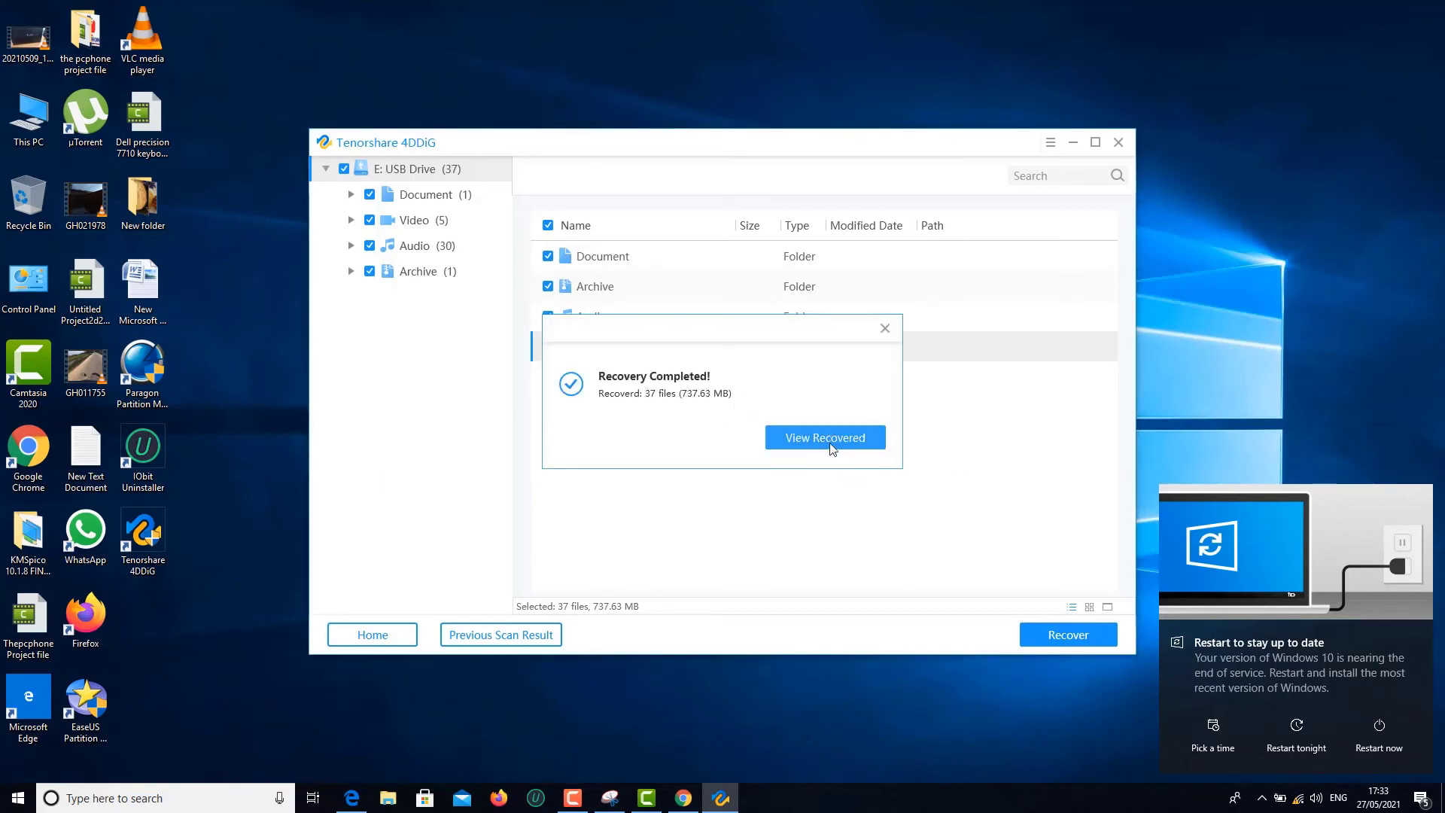
View the recovered files' output folder in File Explorer and move its window aside.
click(865, 435)
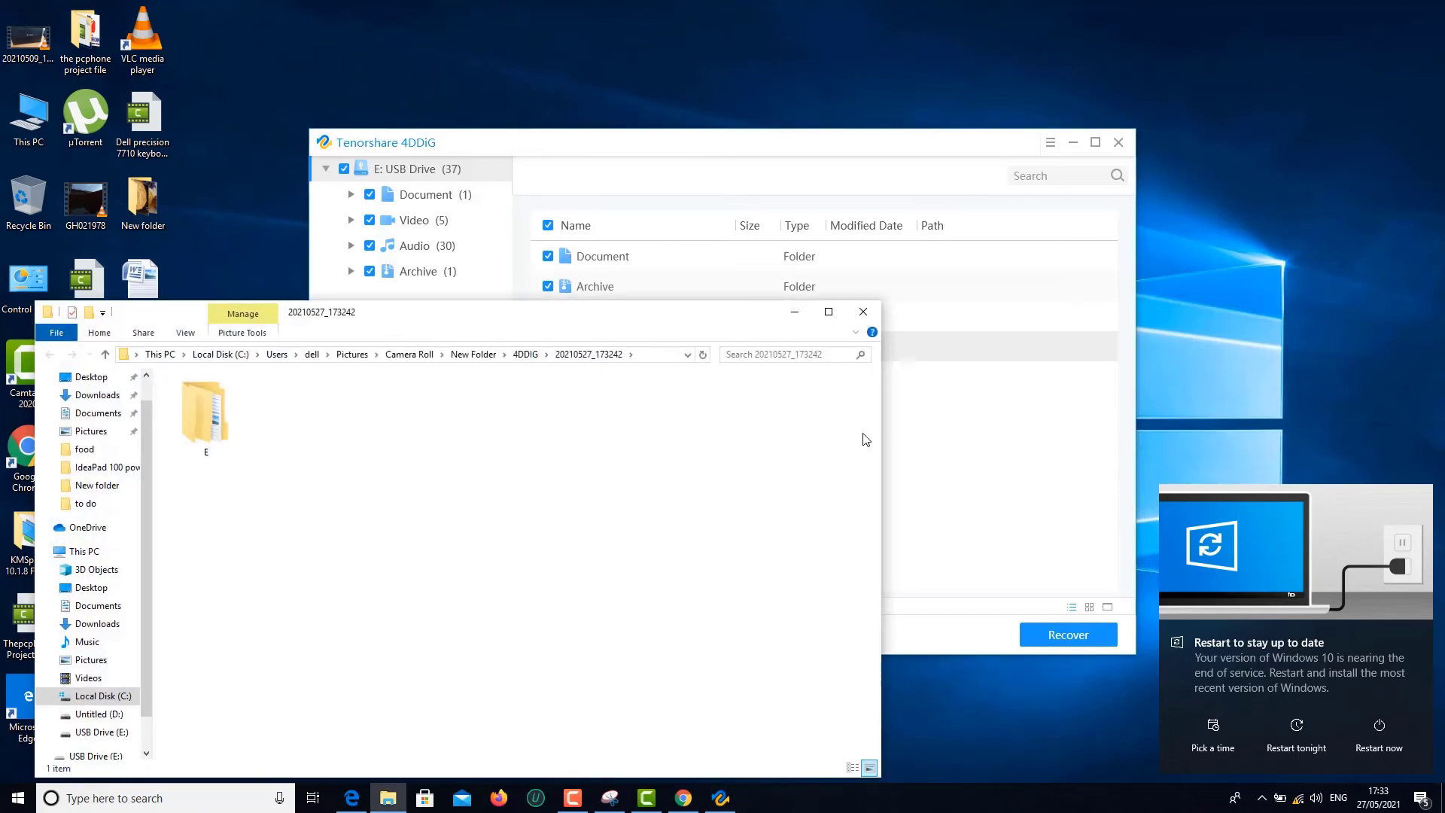
drag(547, 316, 1053, 84)
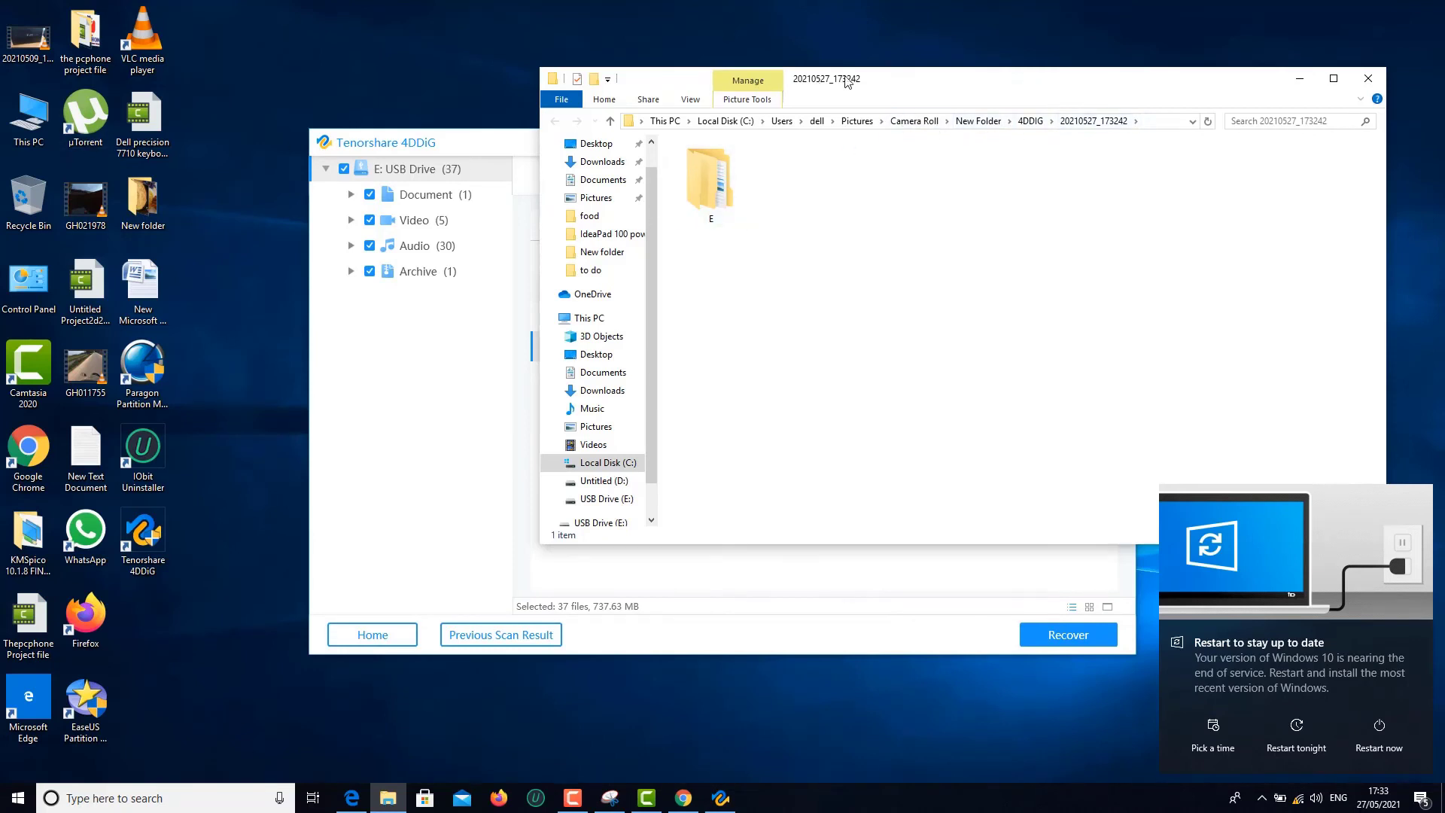
drag(905, 92, 1061, 70)
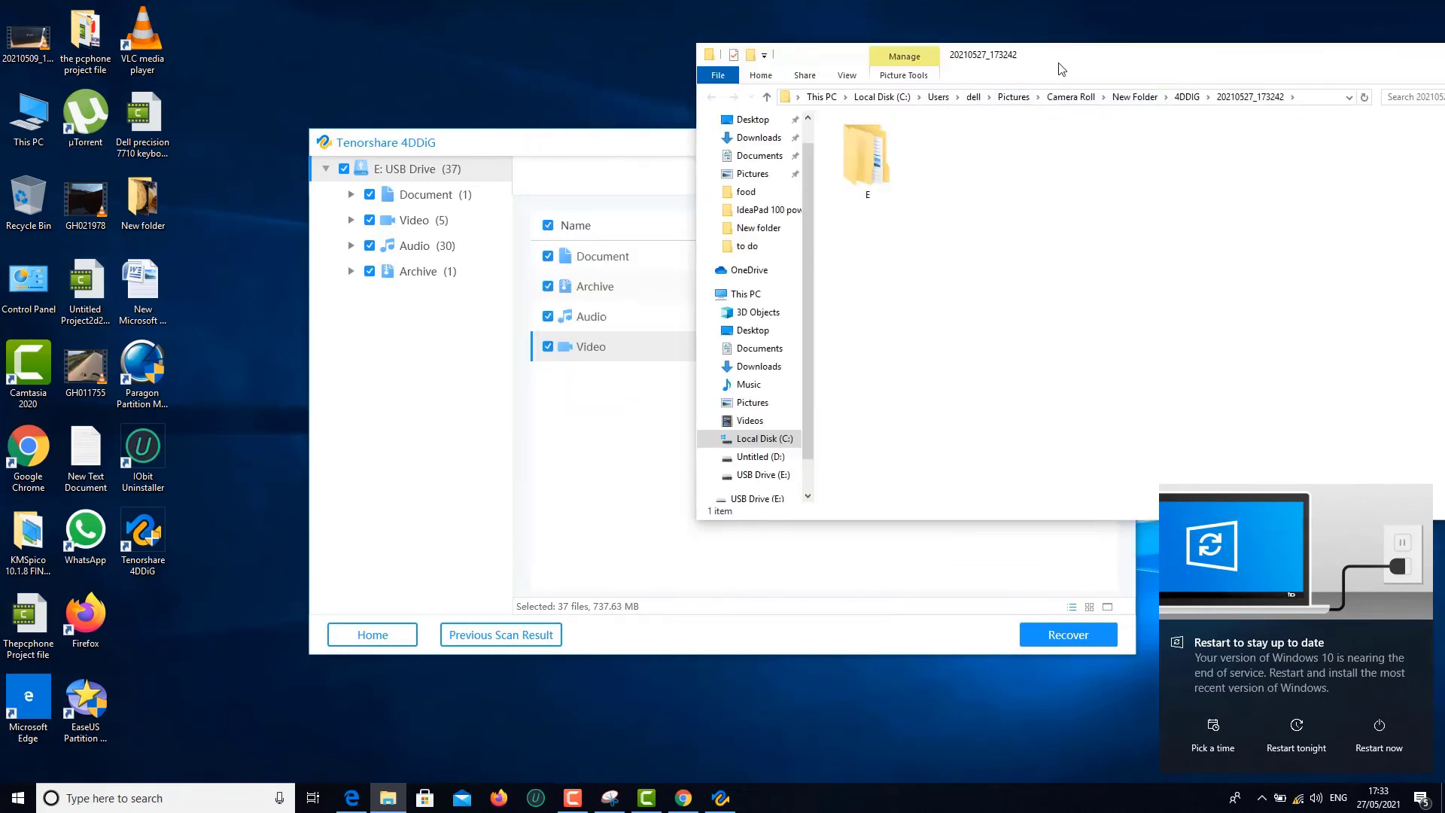
Browse from This PC through Pictures, Camera Roll, New Folder, 4DDIG and 20210527_173242 to the recovered E folder.
double_click(30, 126)
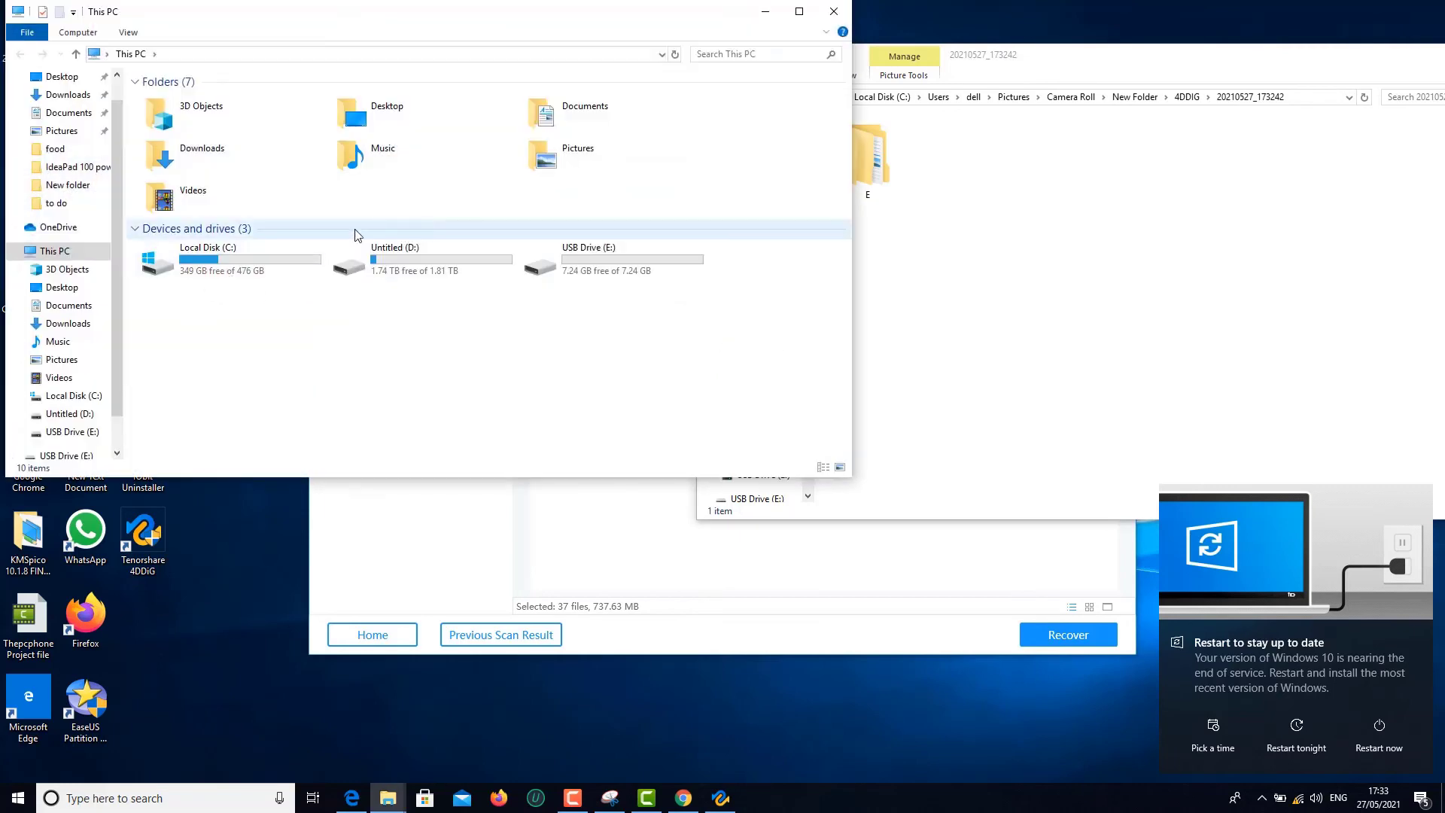
double_click(578, 150)
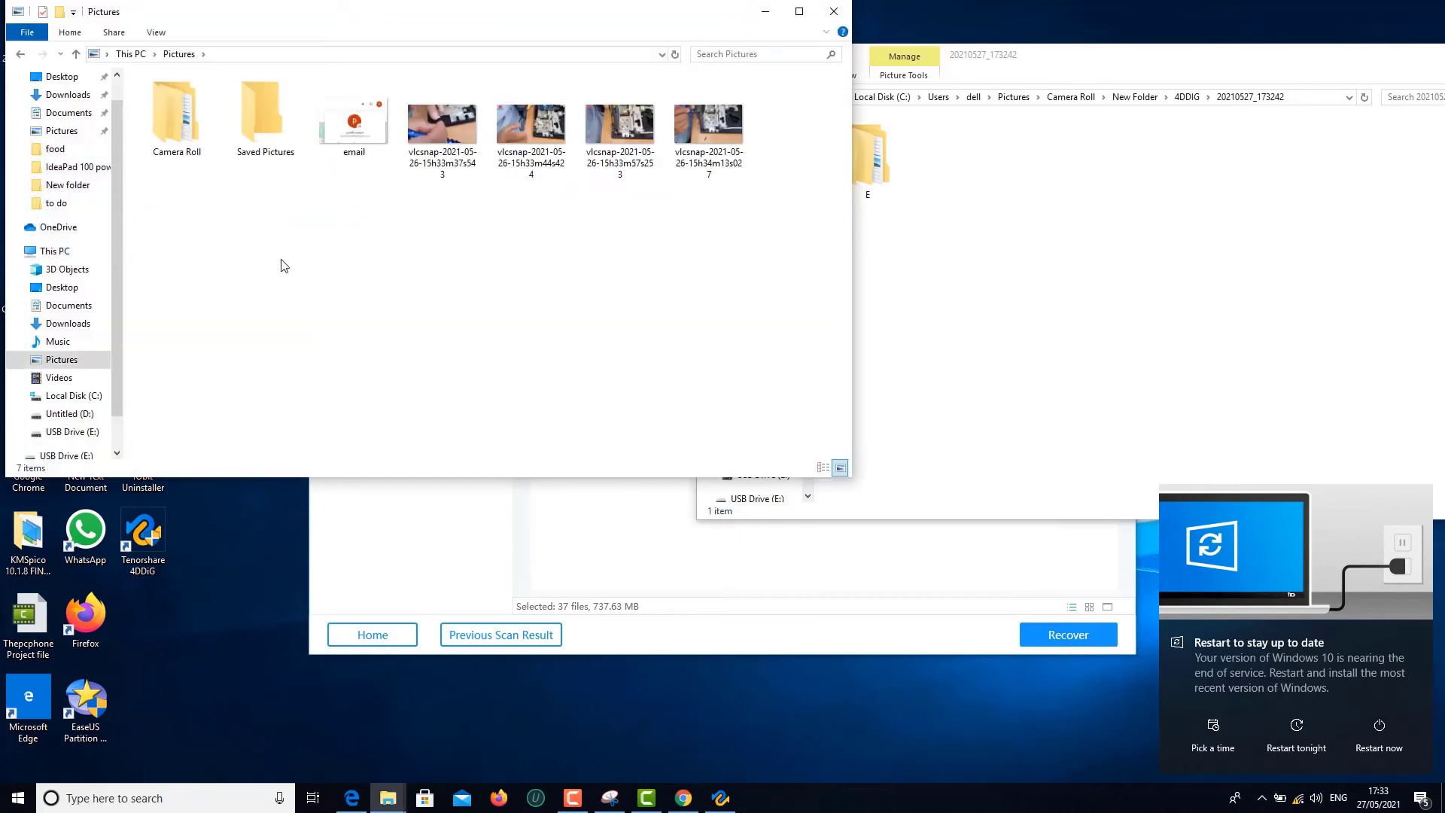
double_click(179, 132)
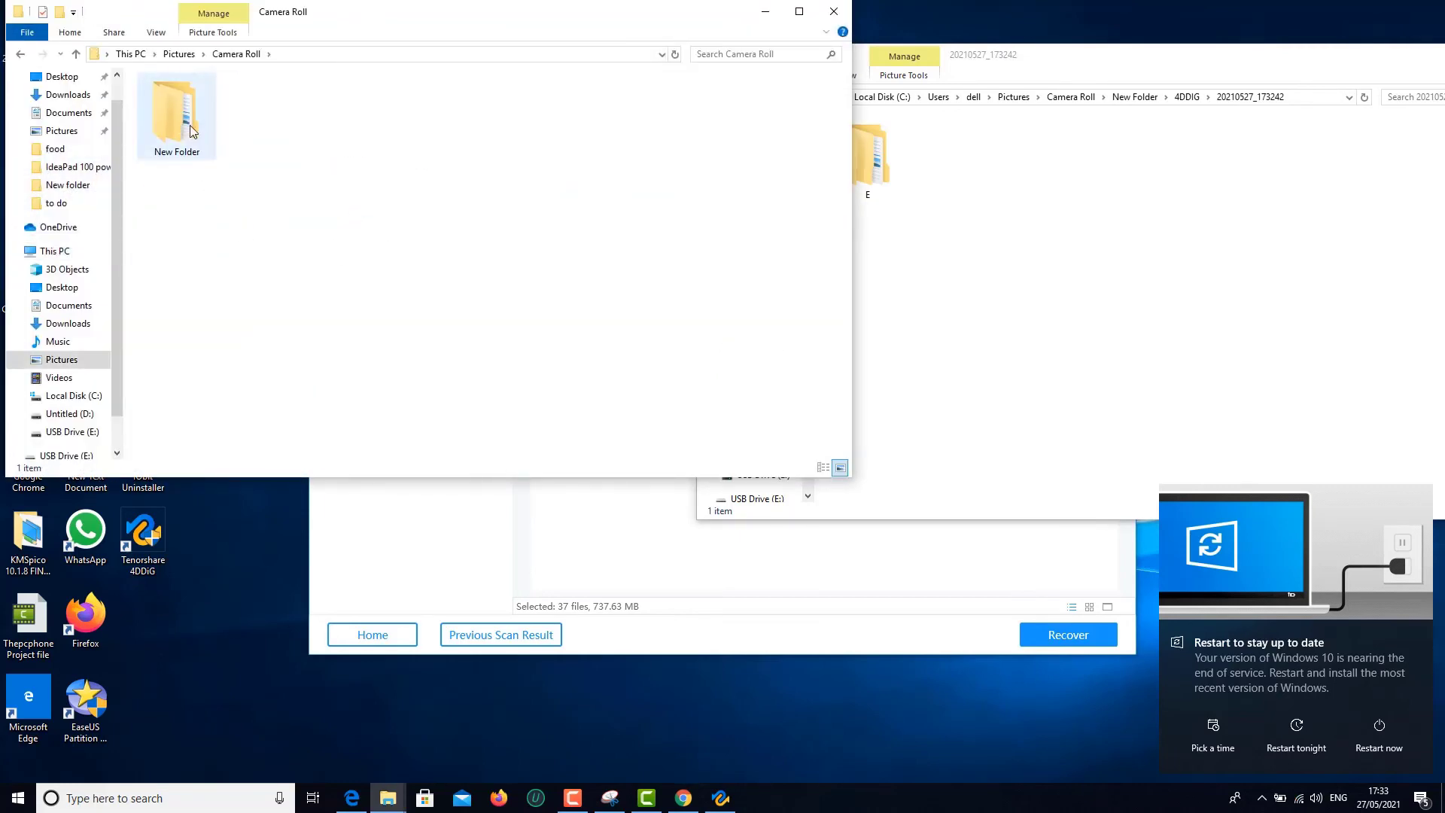
click(190, 132)
double_click(190, 132)
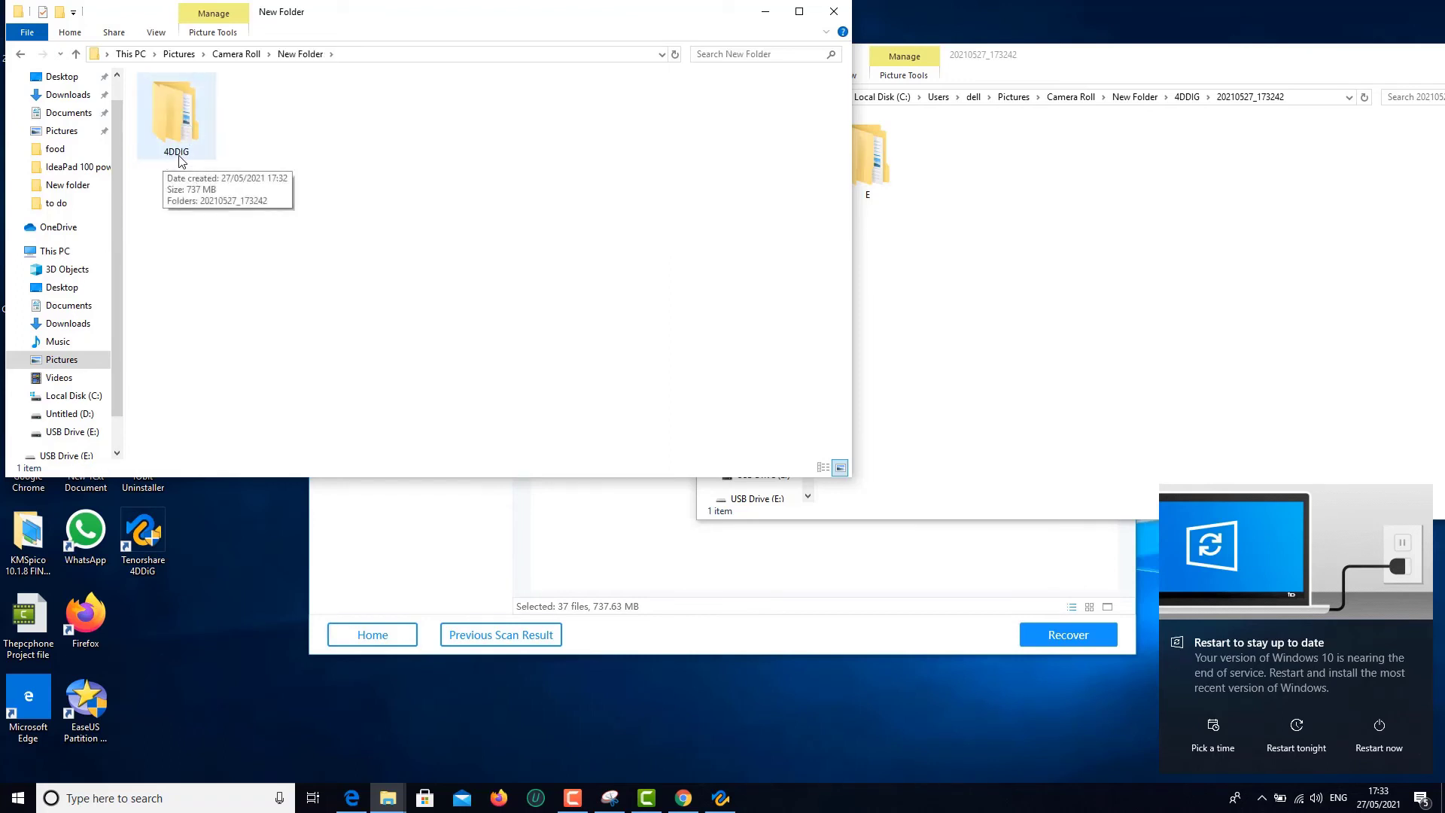
click(184, 123)
double_click(183, 123)
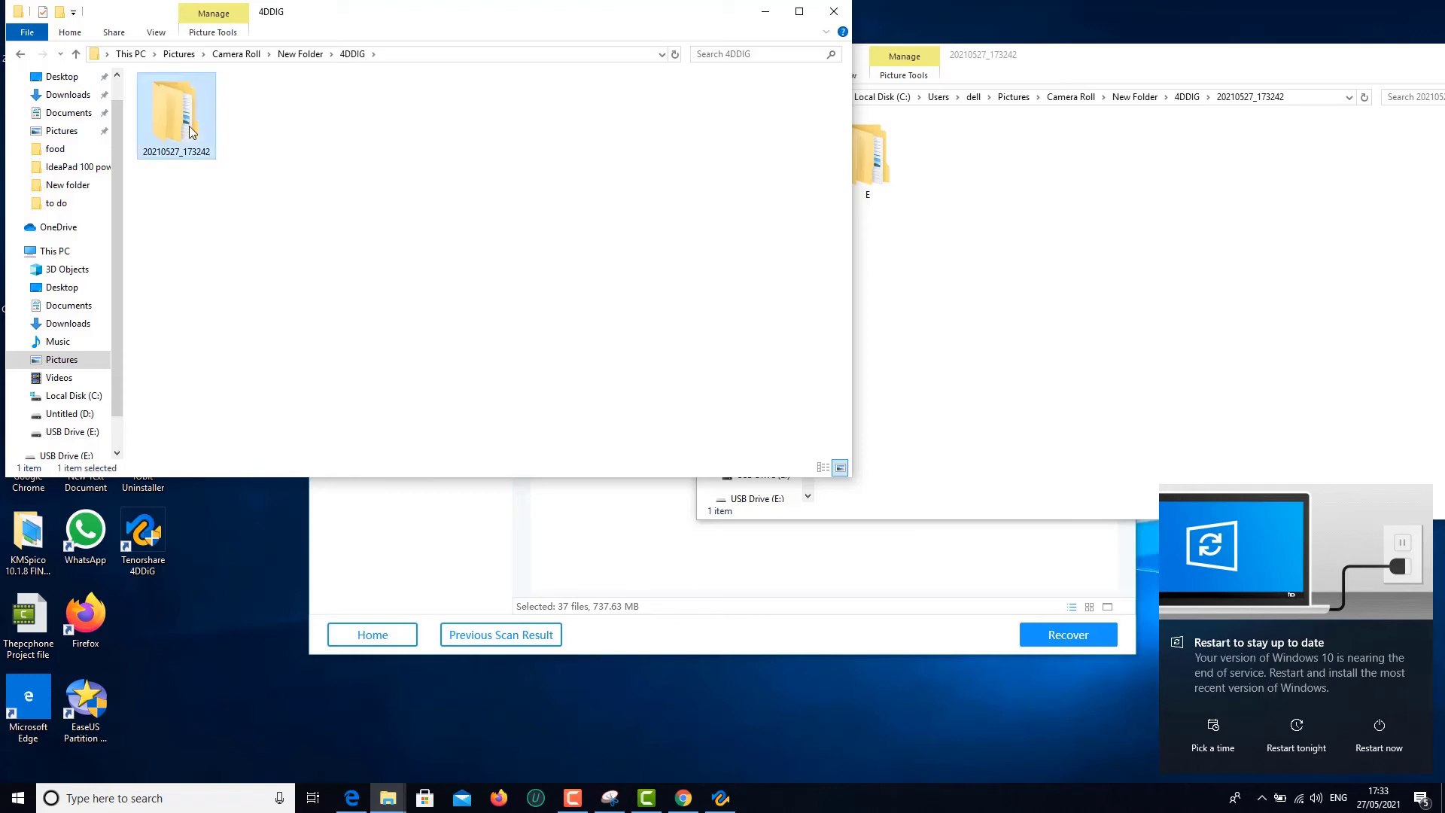
double_click(188, 125)
double_click(183, 119)
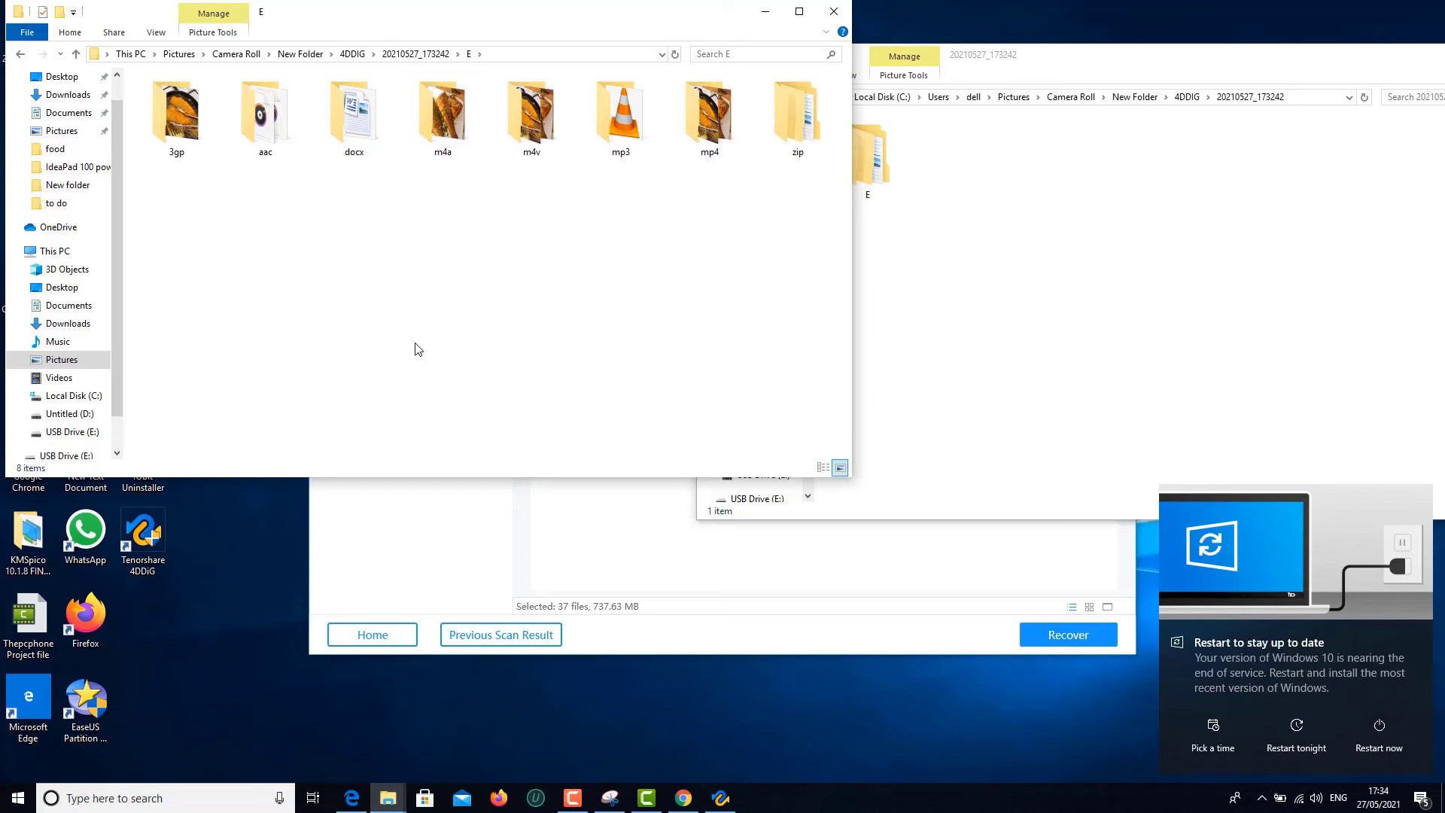
Play the recovered videos MP4_17940480, skipping ahead in it, and MP4_486993920 from the mp4 folder, closing the player after each.
double_click(725, 123)
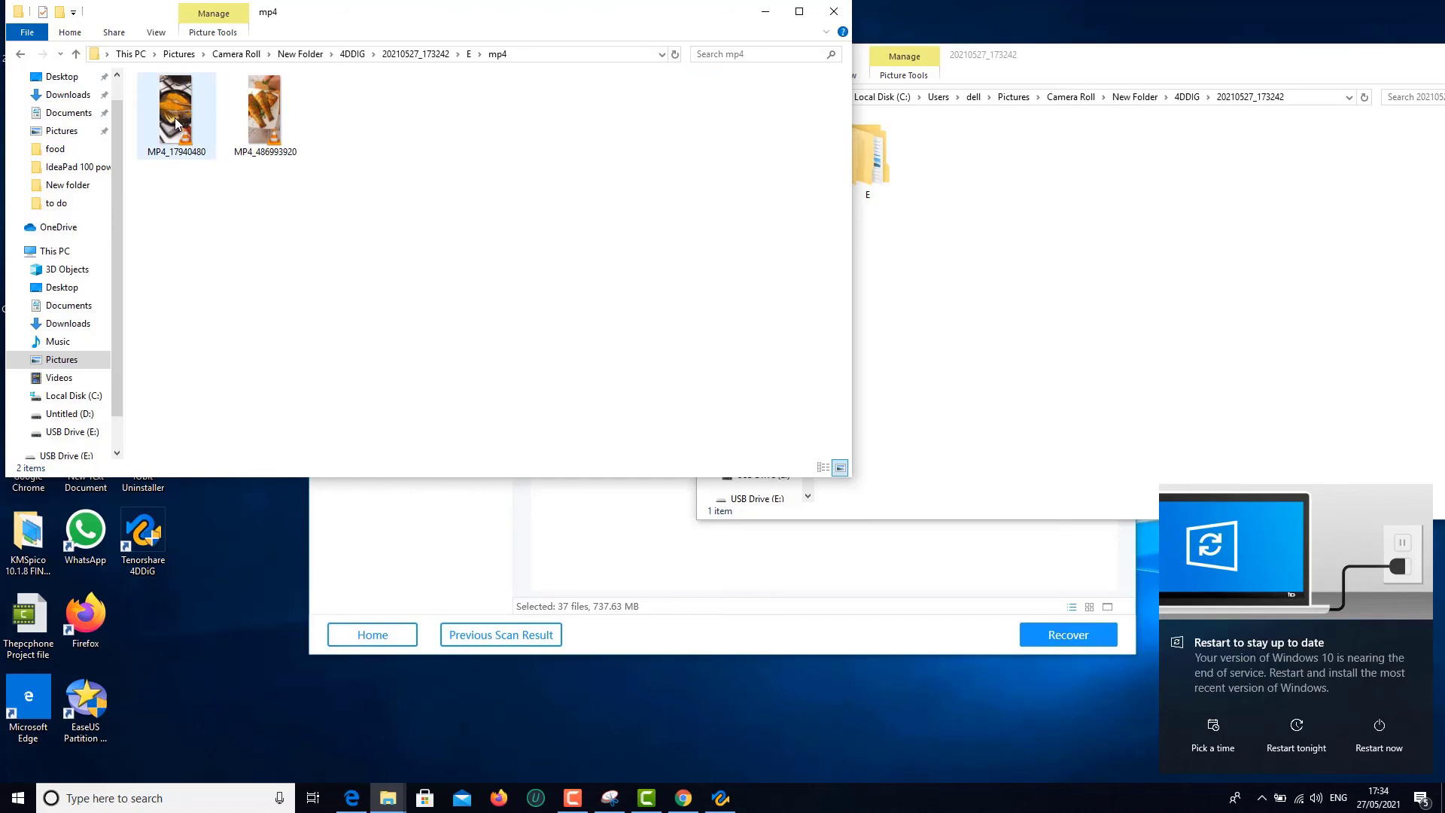
double_click(175, 118)
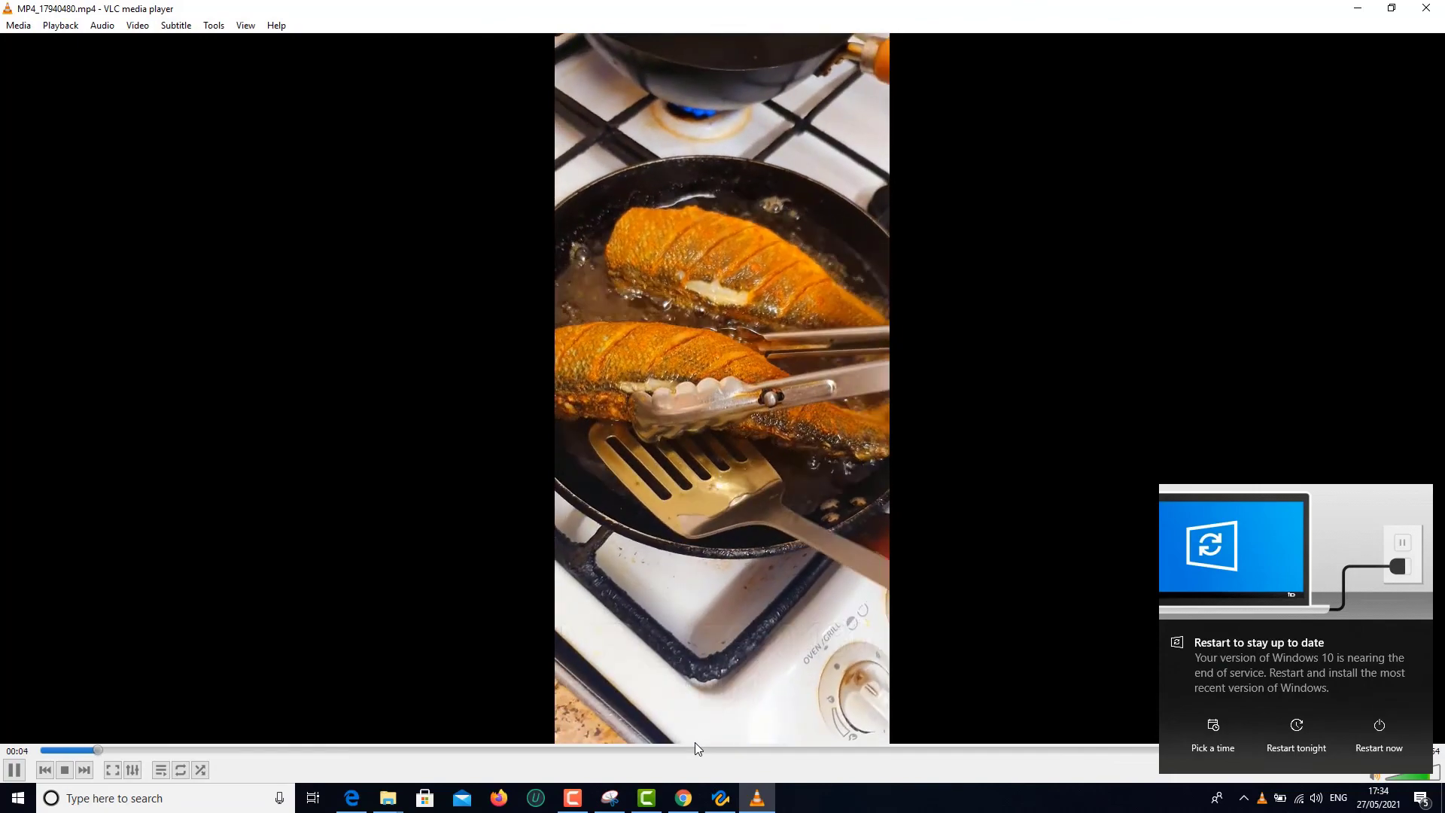
click(757, 749)
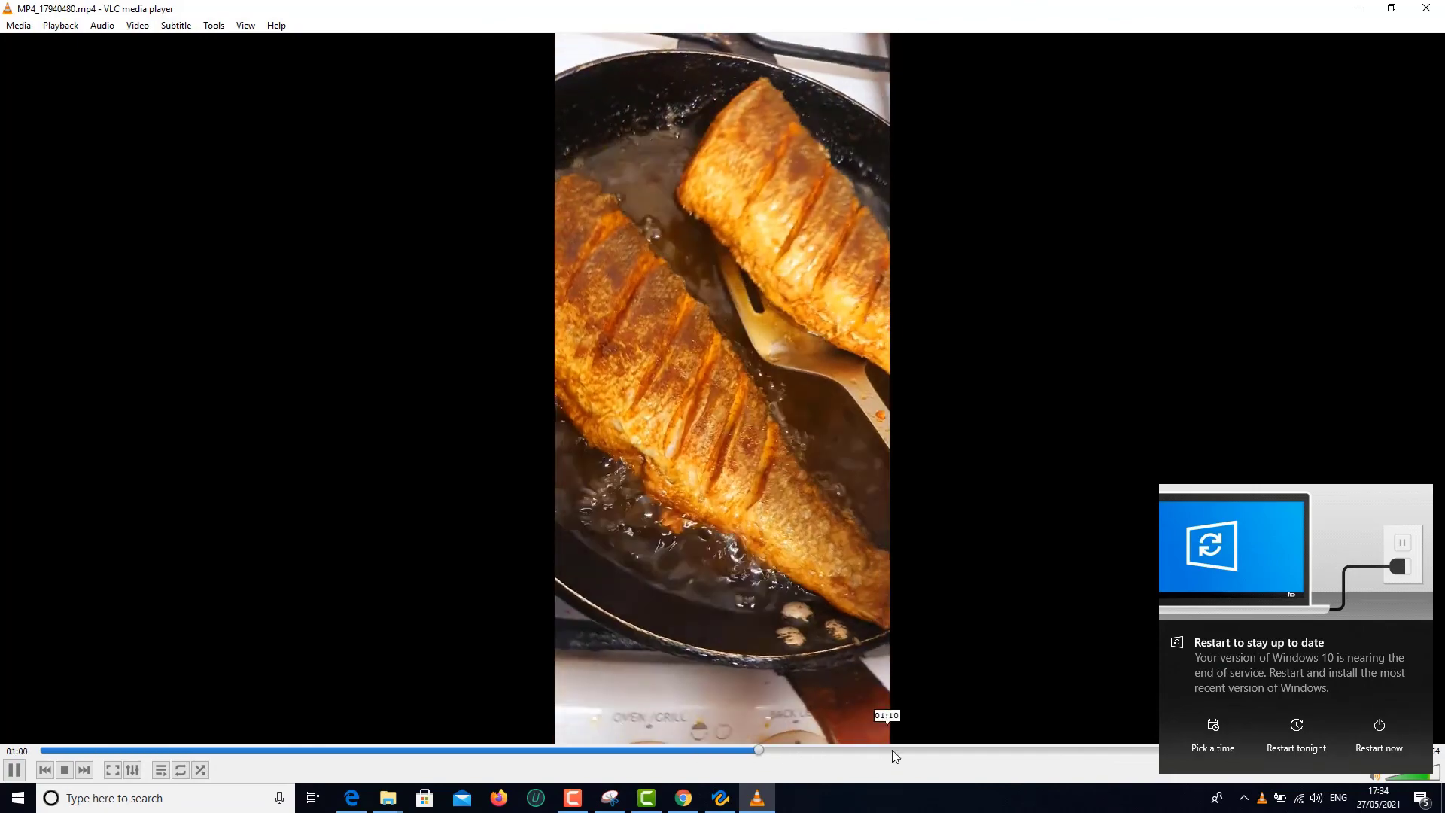
drag(892, 750, 1119, 749)
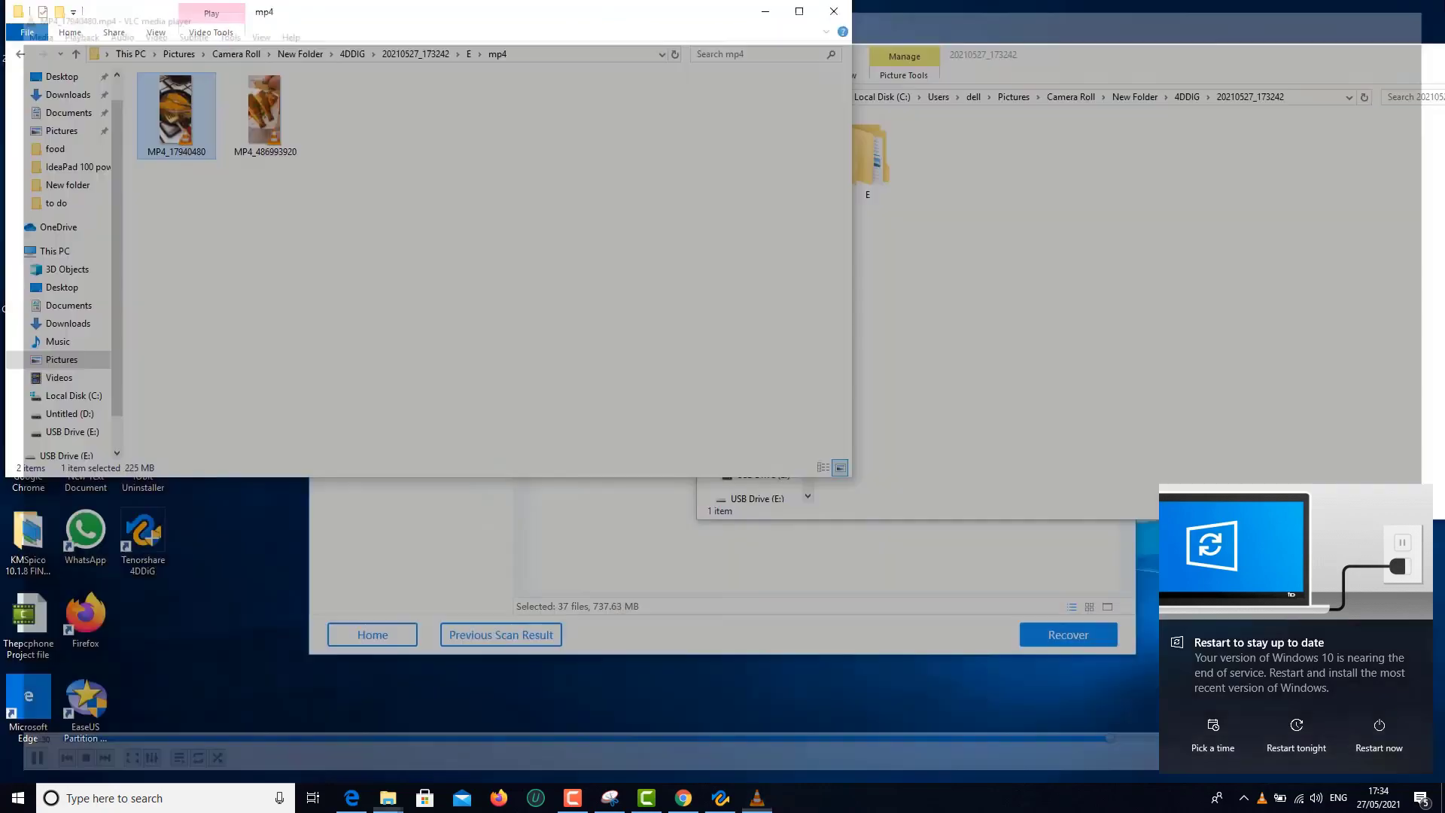
click(1426, 9)
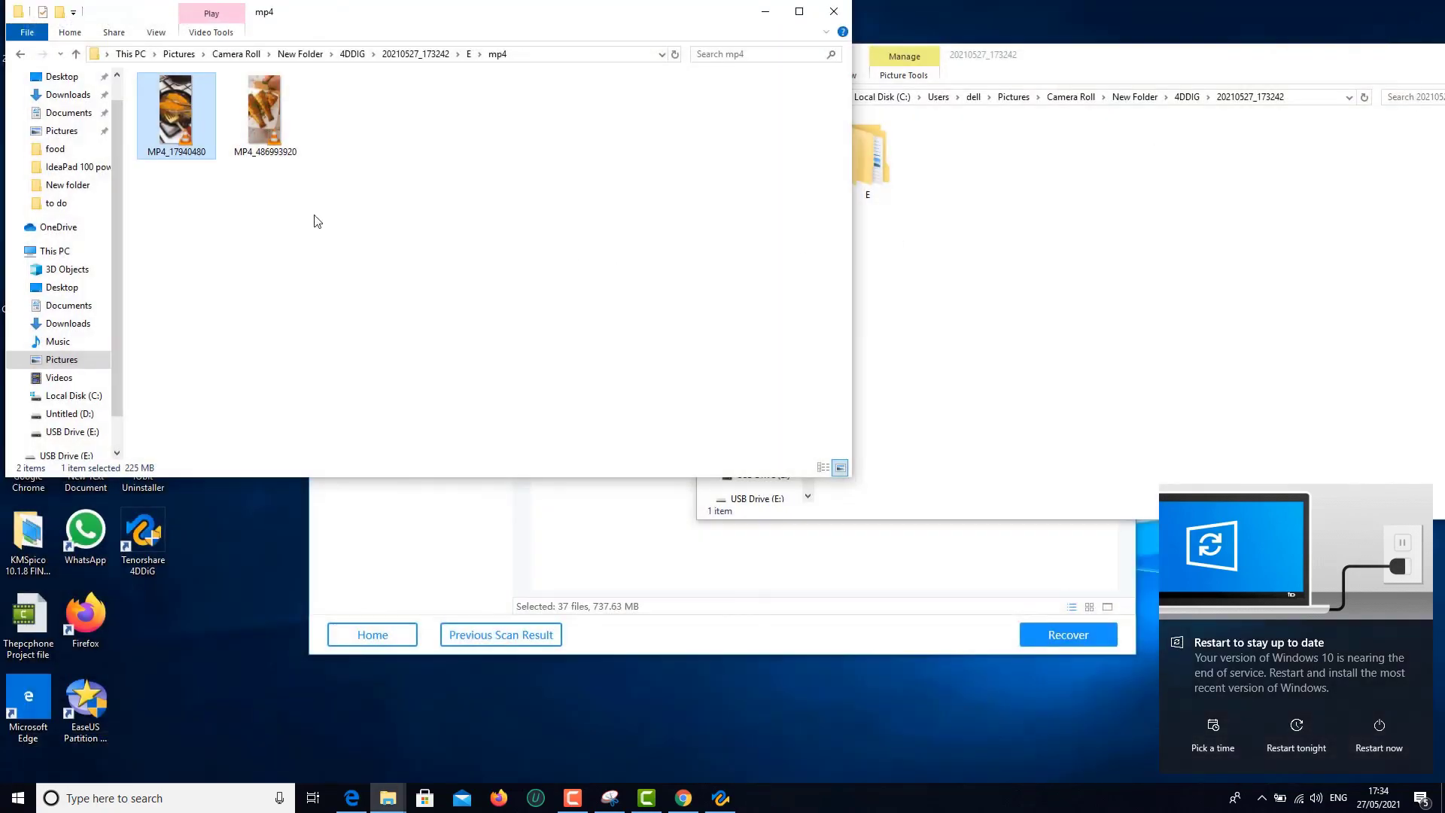
double_click(269, 121)
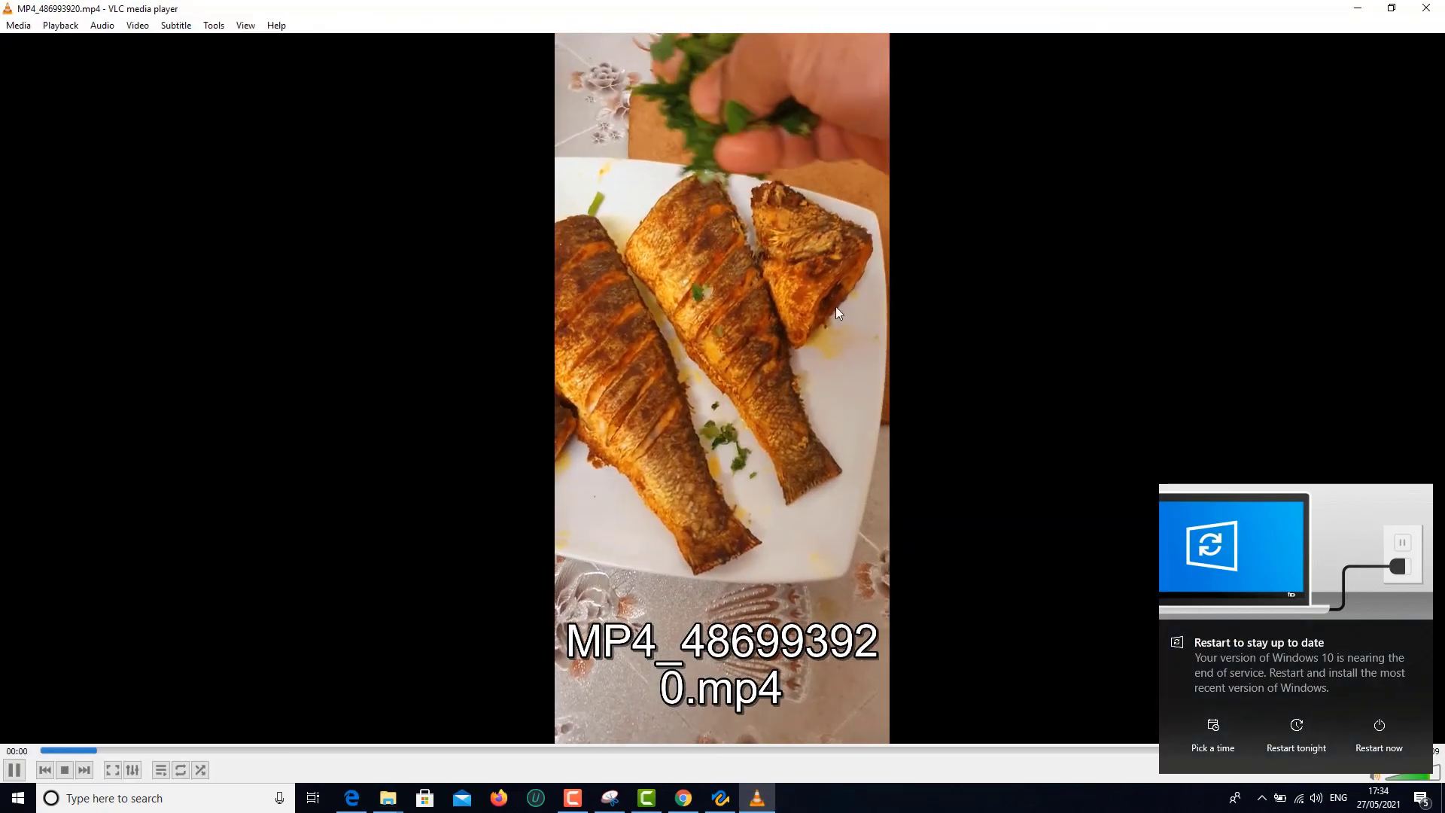
key(alt+F4)
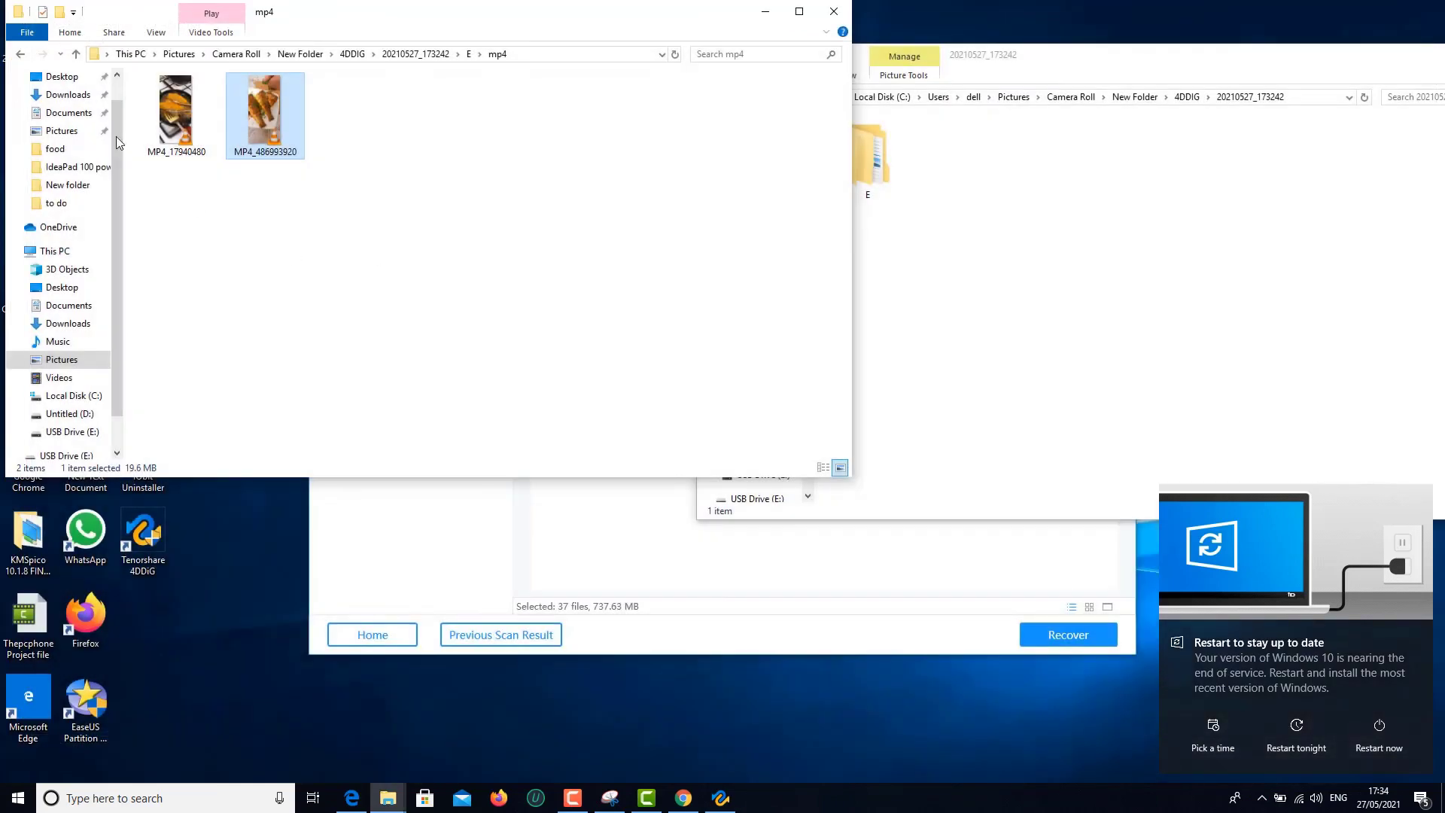
Play the recovered audio file MP3_507580416 from the mp3 folder with the volume raised, and close the player.
click(76, 54)
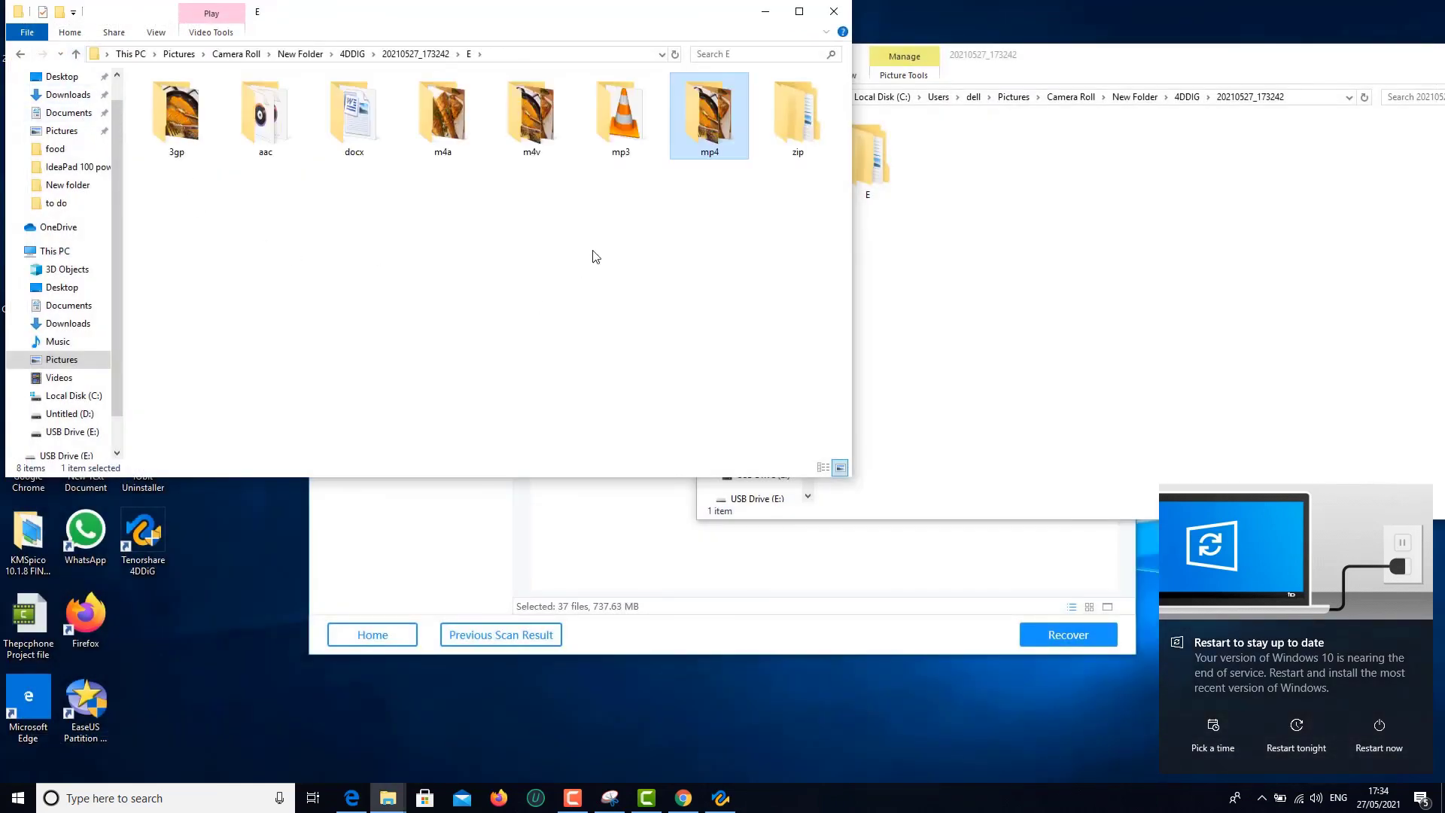
double_click(629, 116)
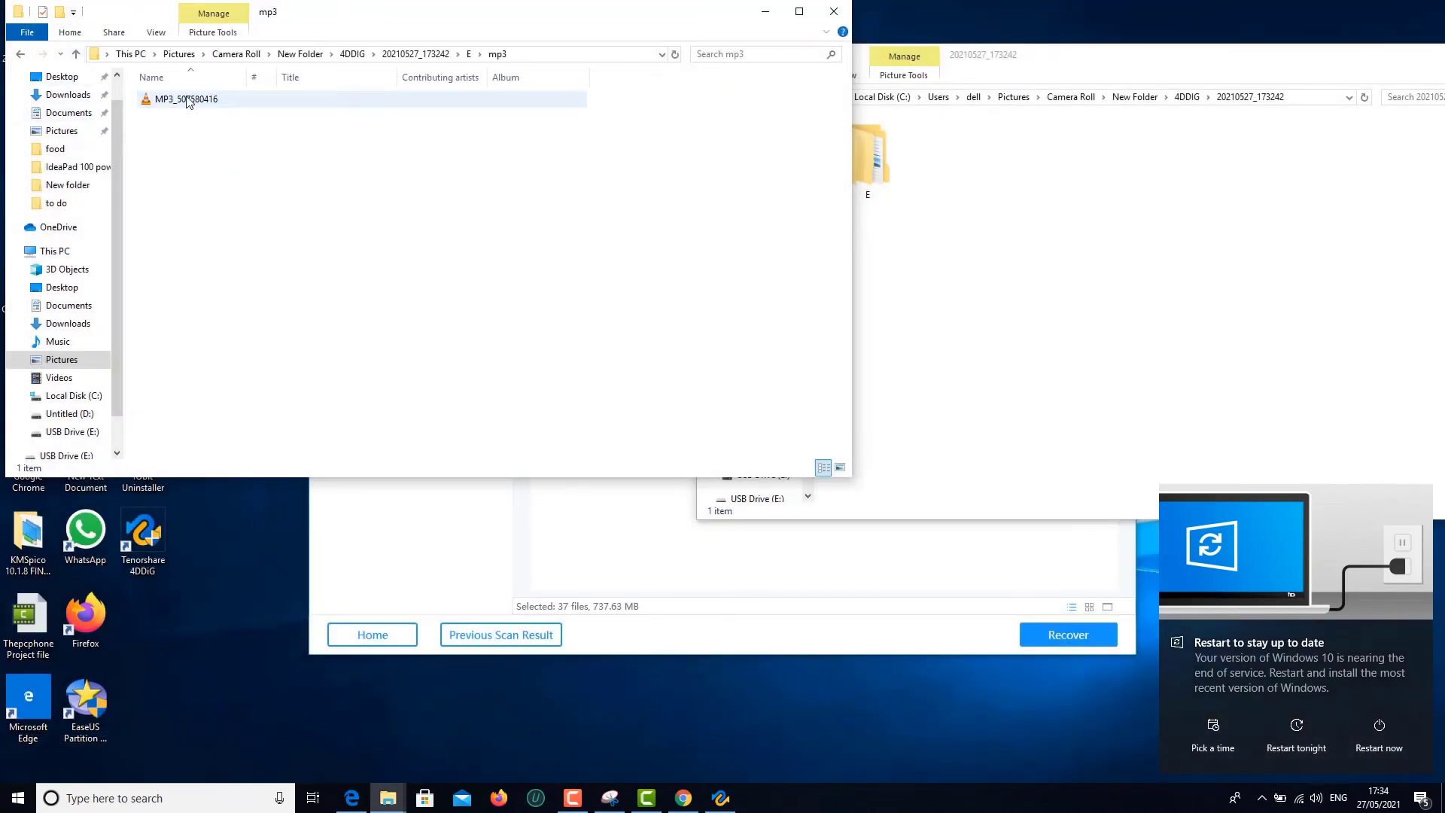
double_click(187, 100)
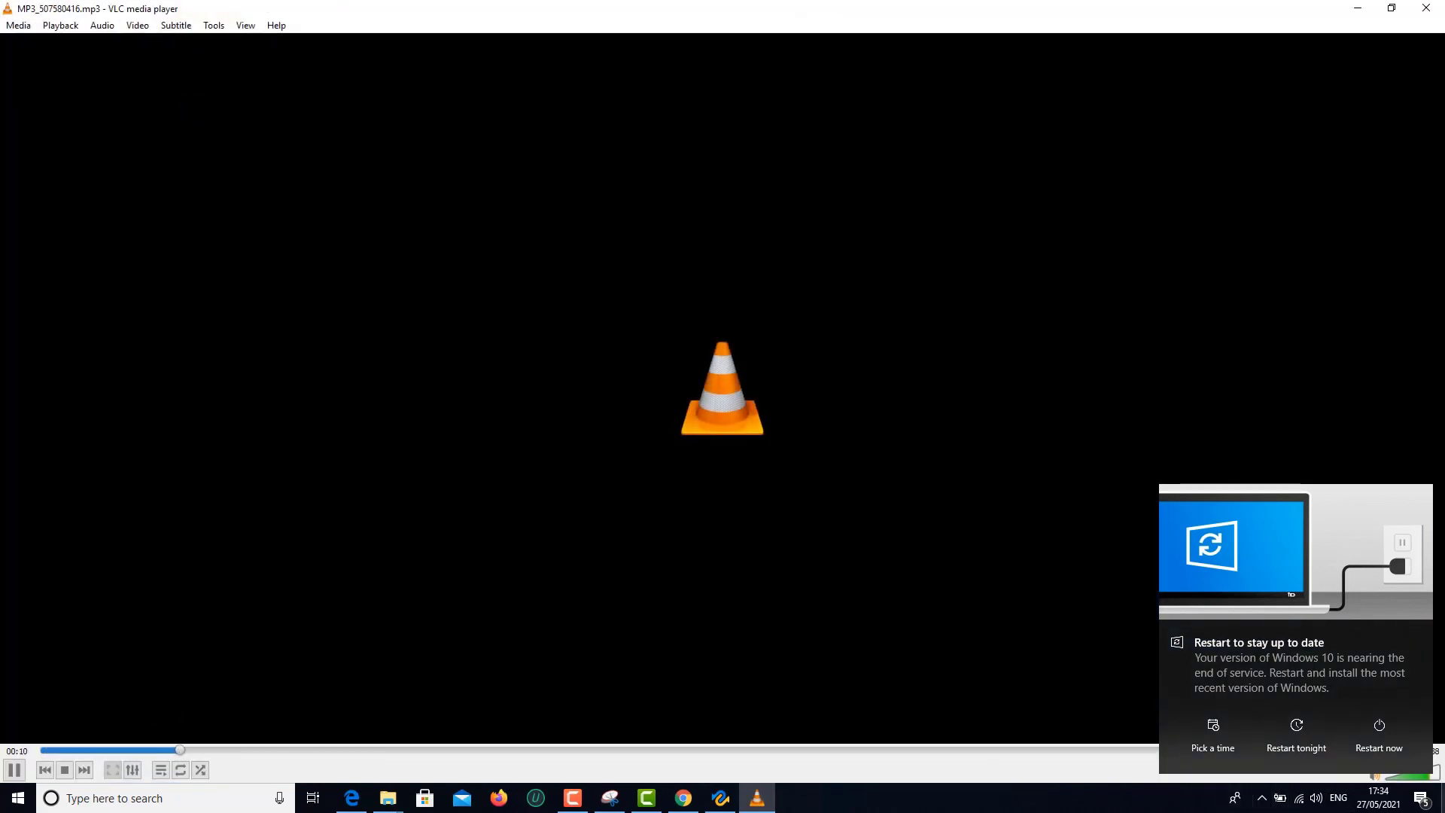
click(1422, 781)
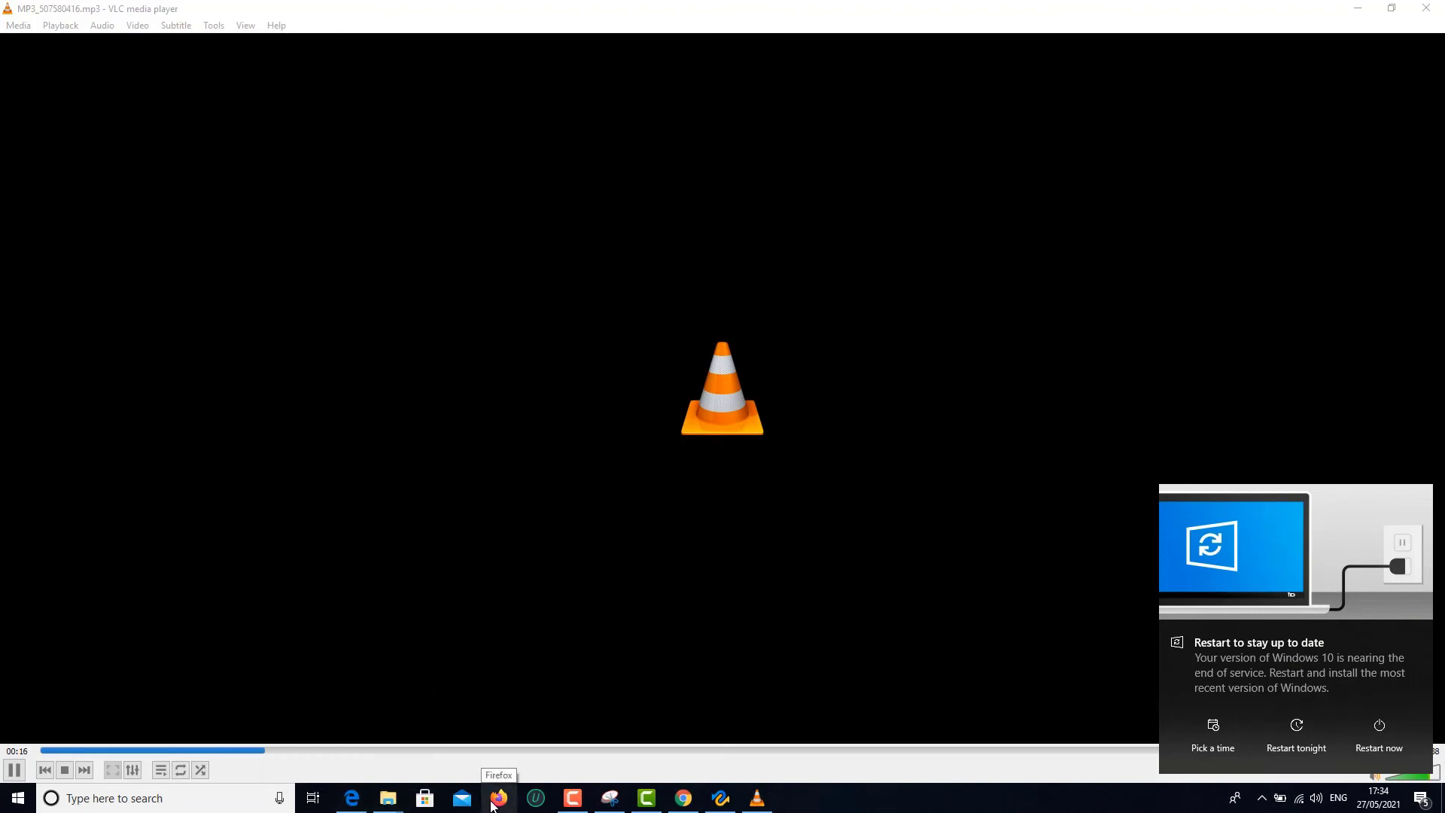
key(XF86AudioRaiseVolume)
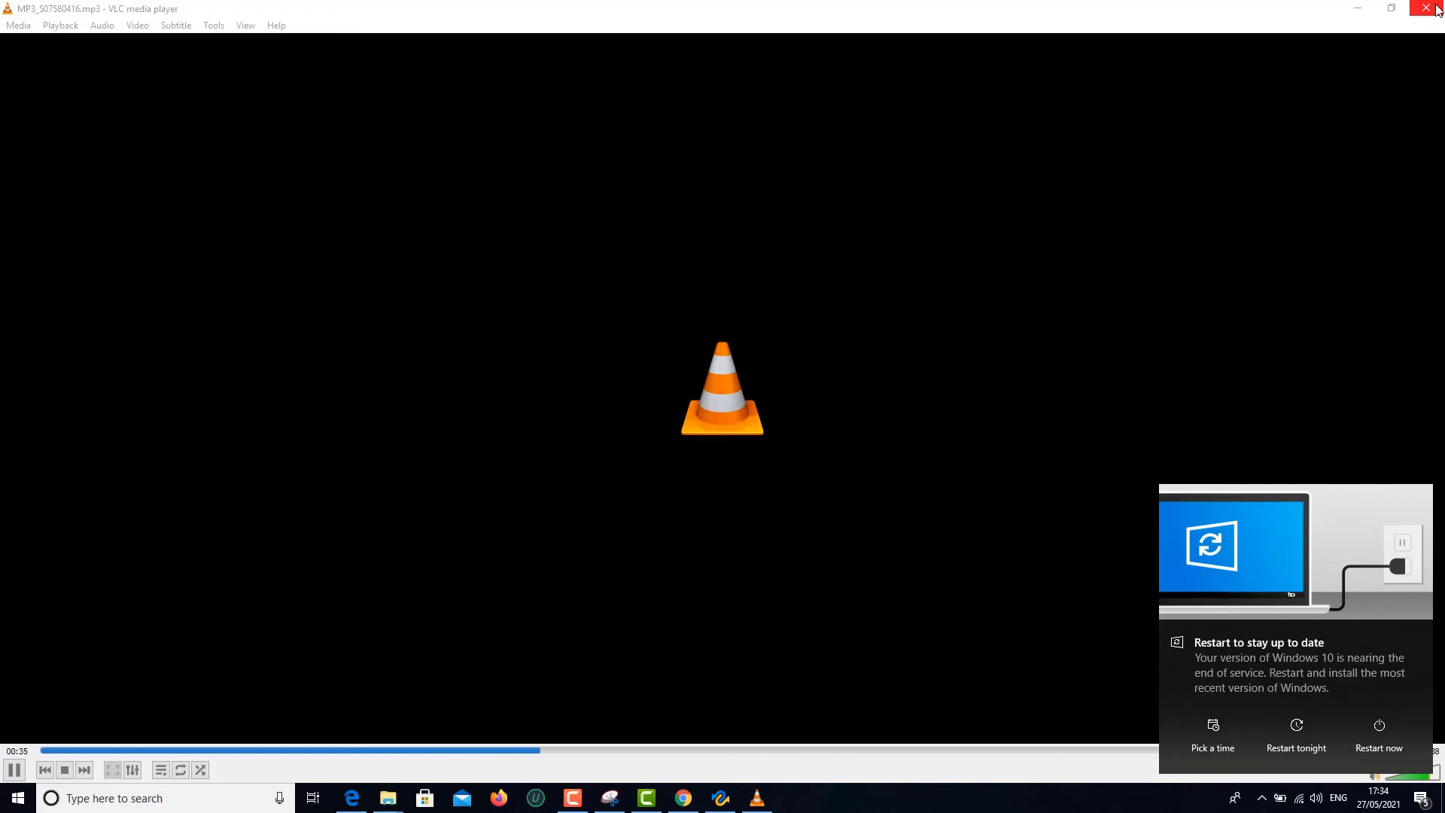
click(1426, 8)
click(577, 196)
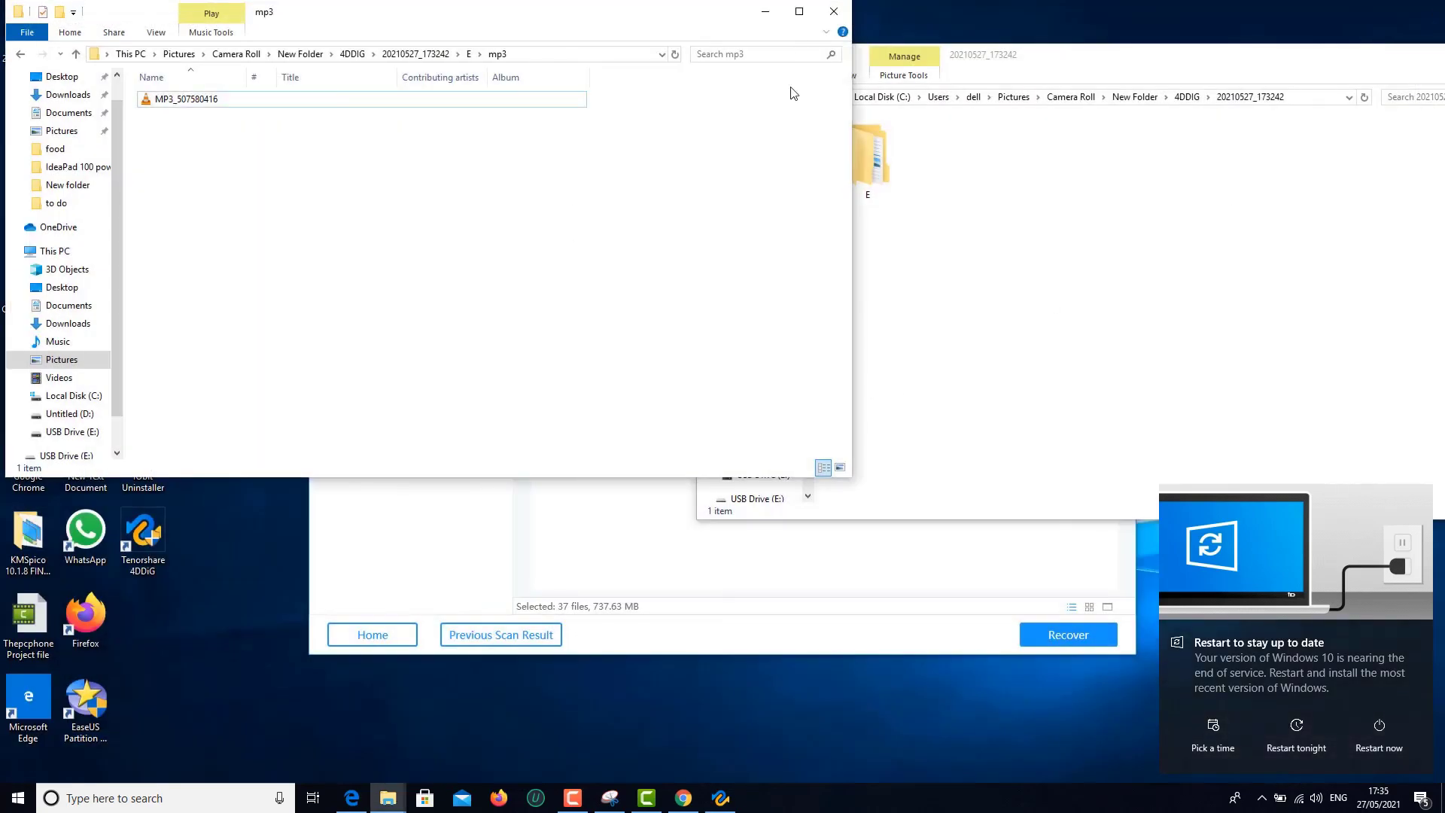
Open the recovered document DOCX_16793600 from the docx folder inside E to check it, and close the document and both File Explorer windows.
click(842, 18)
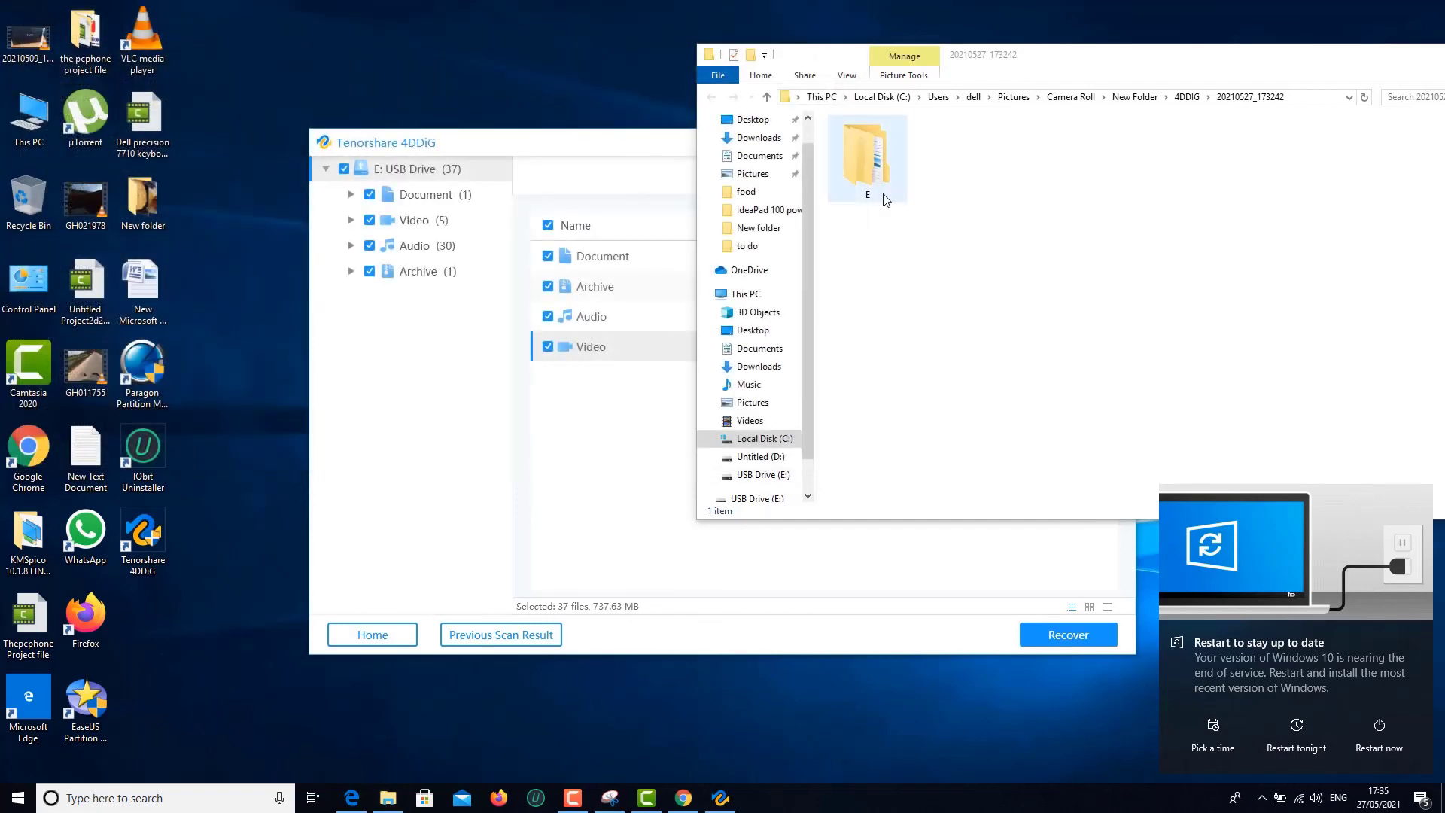
double_click(884, 196)
double_click(1054, 156)
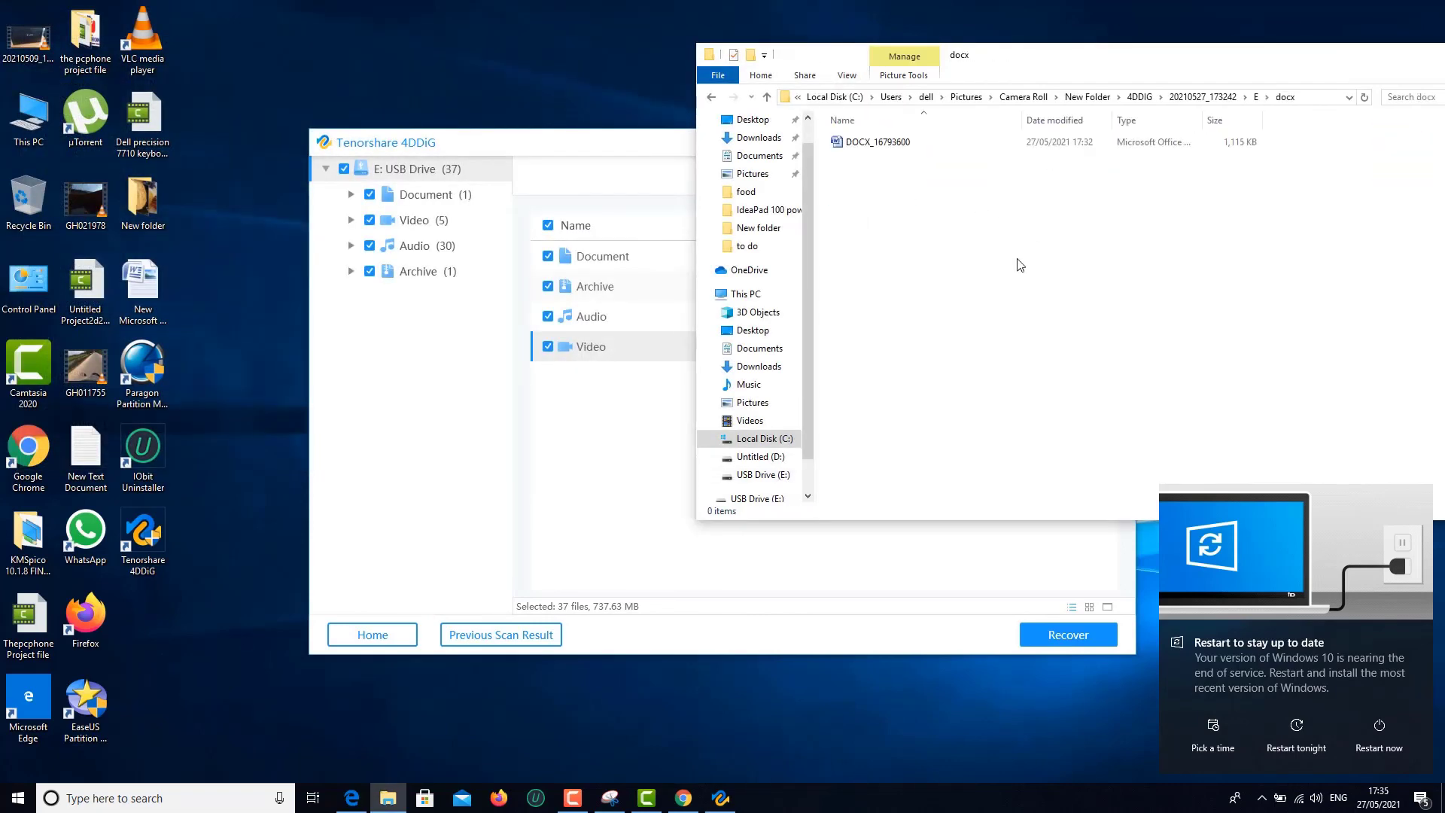
double_click(878, 142)
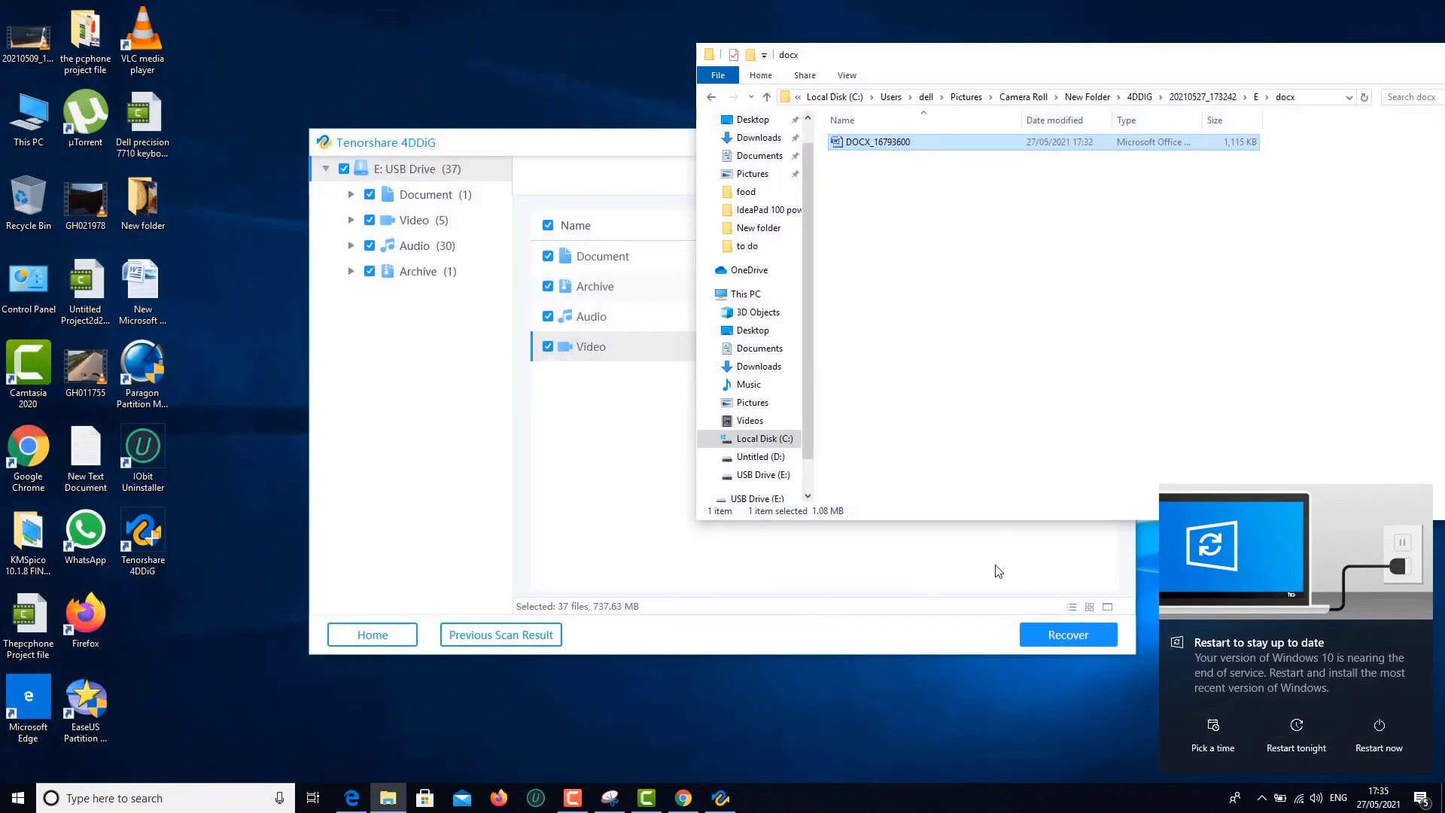
click(1426, 9)
drag(966, 64, 391, 24)
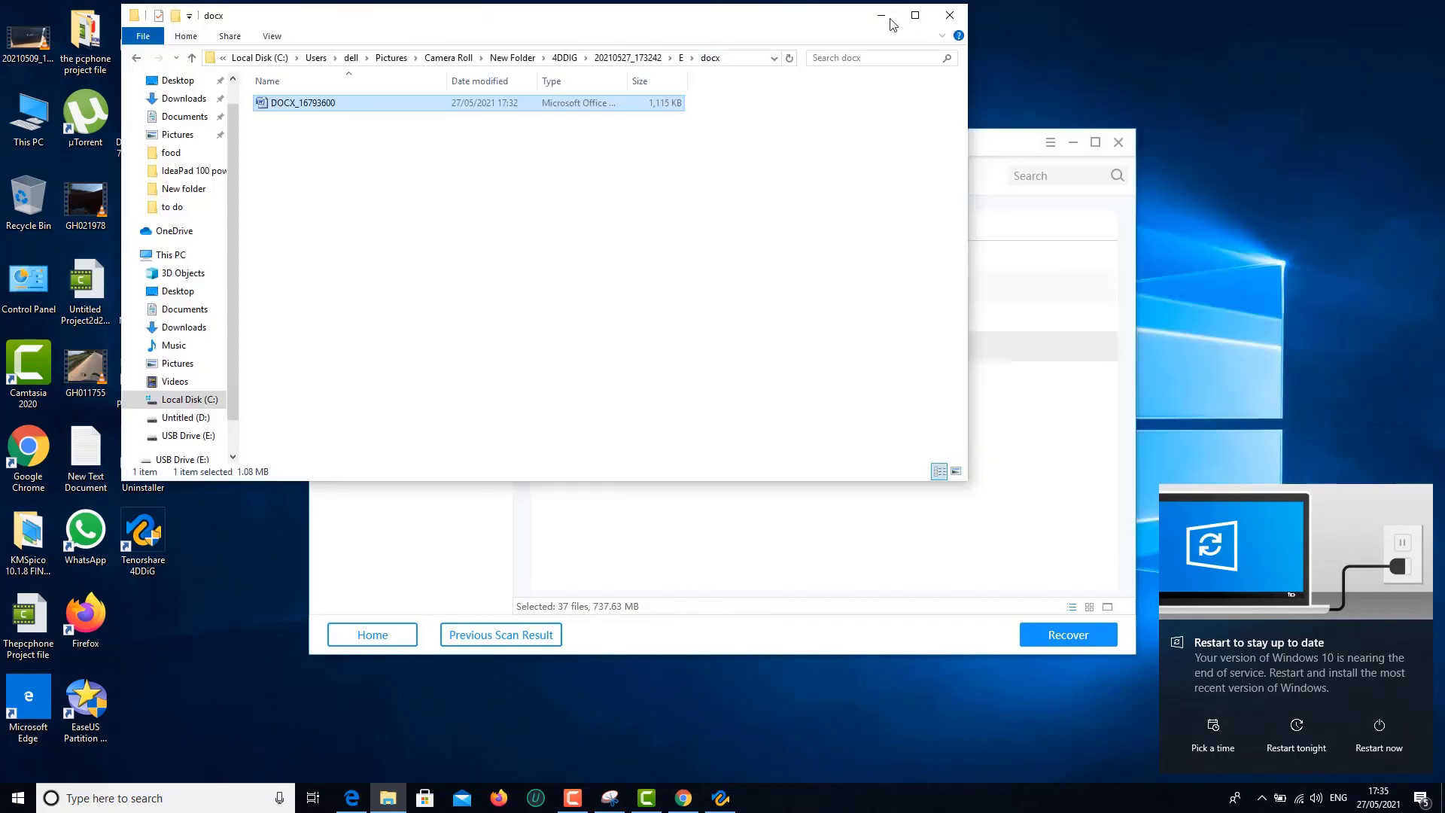
click(950, 15)
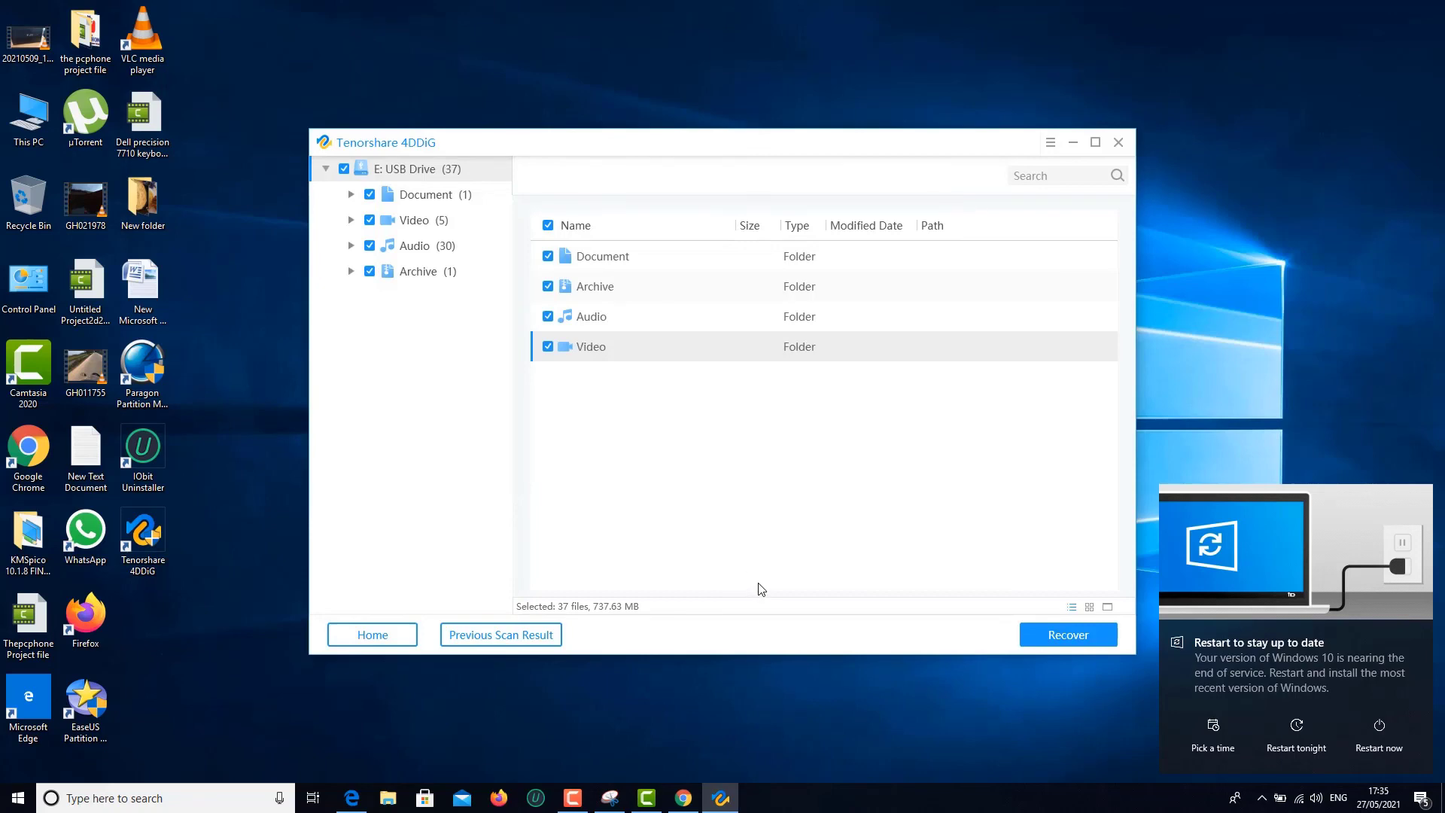
Return to the 4DDiG home screen without saving the scan results, and move its window up toward the desktop's upper edge.
click(372, 640)
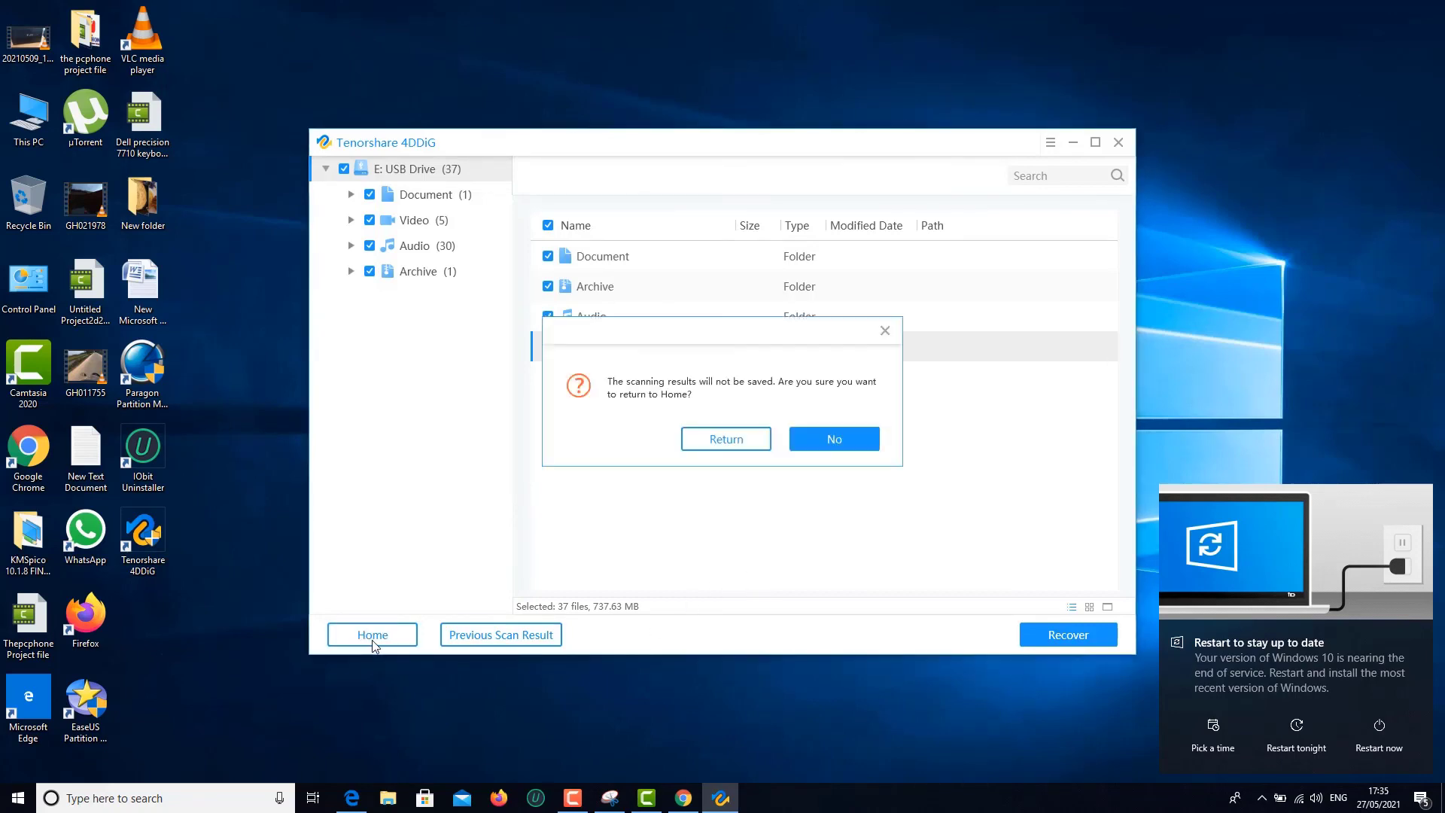
click(742, 442)
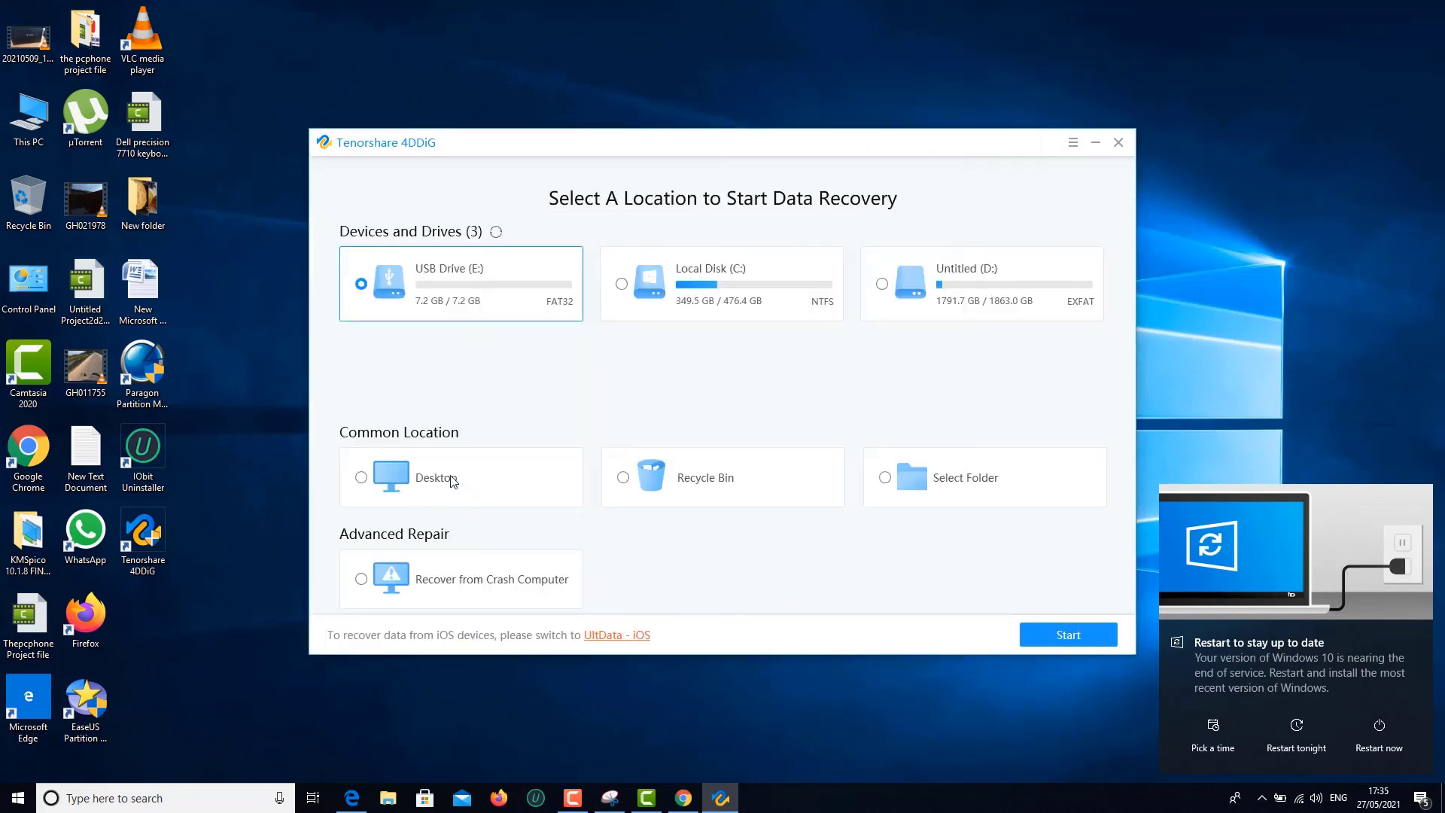
drag(848, 139, 726, 73)
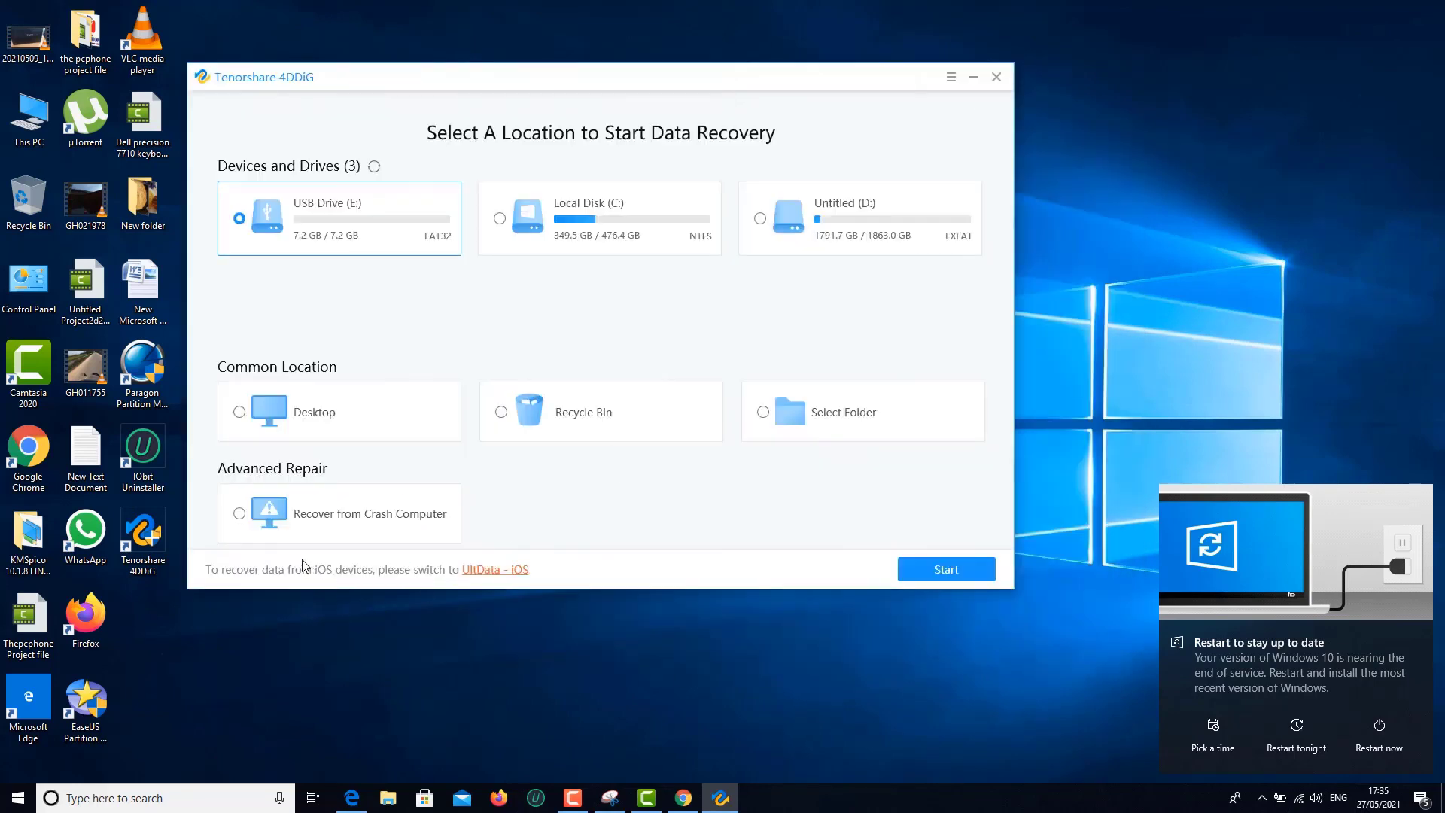